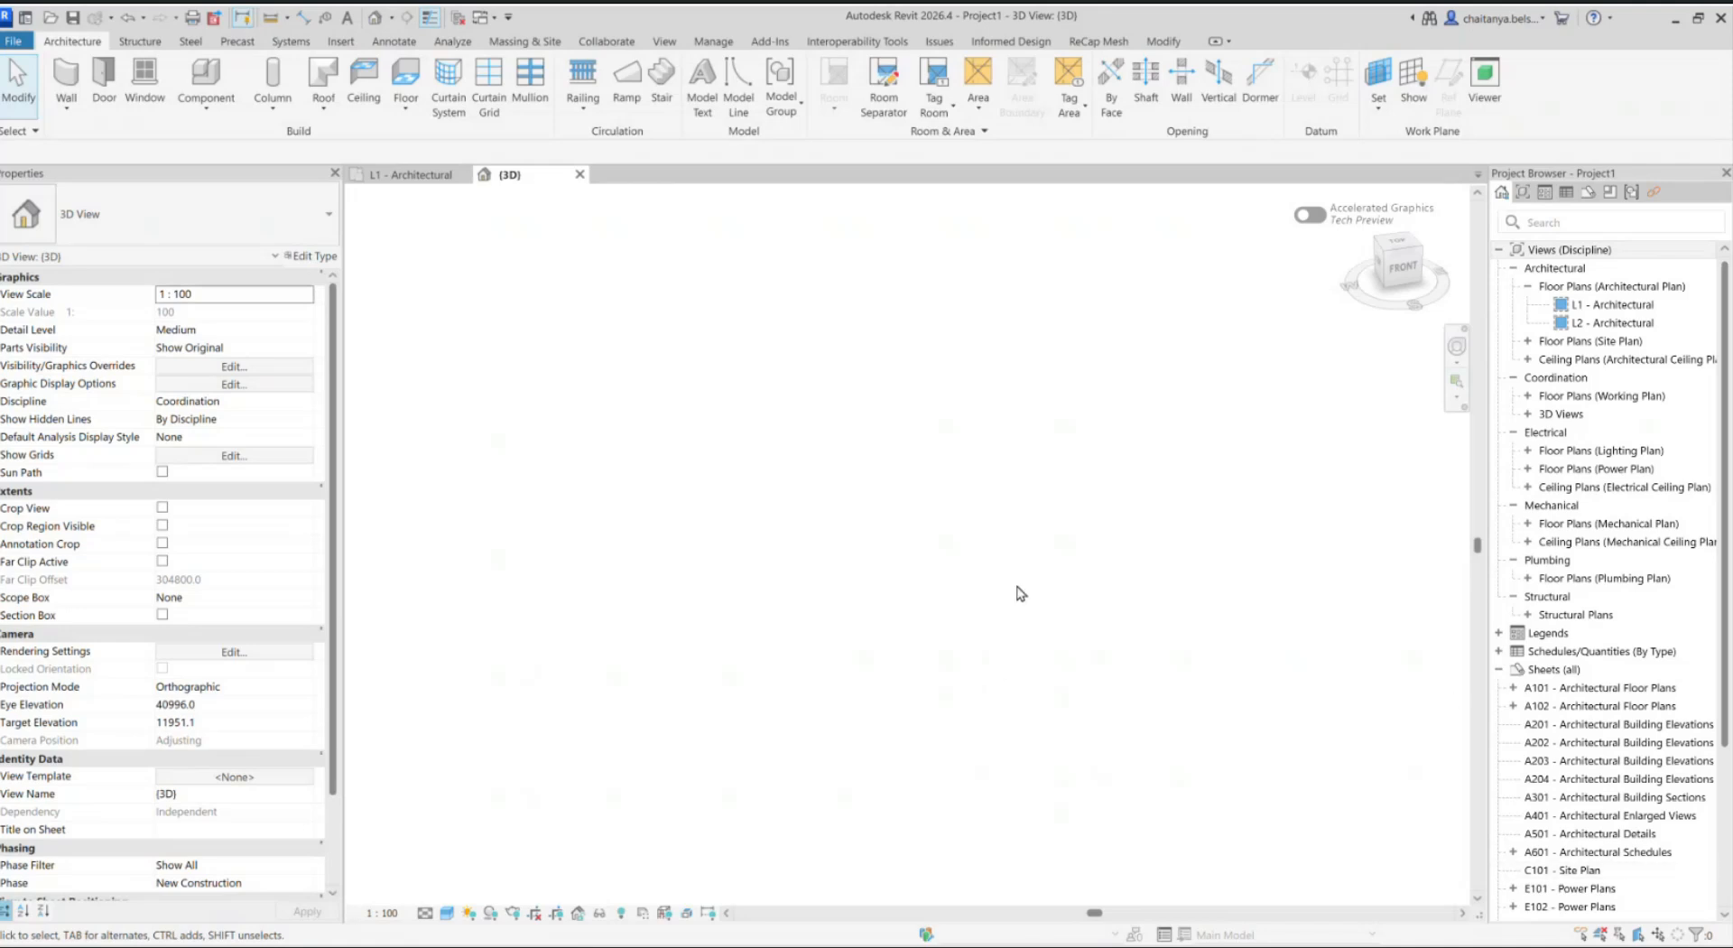
Step: Link the ReCap mesh model Digital_Factory.rcmr into the project with Origin to Internal Origin positioning
click(1098, 45)
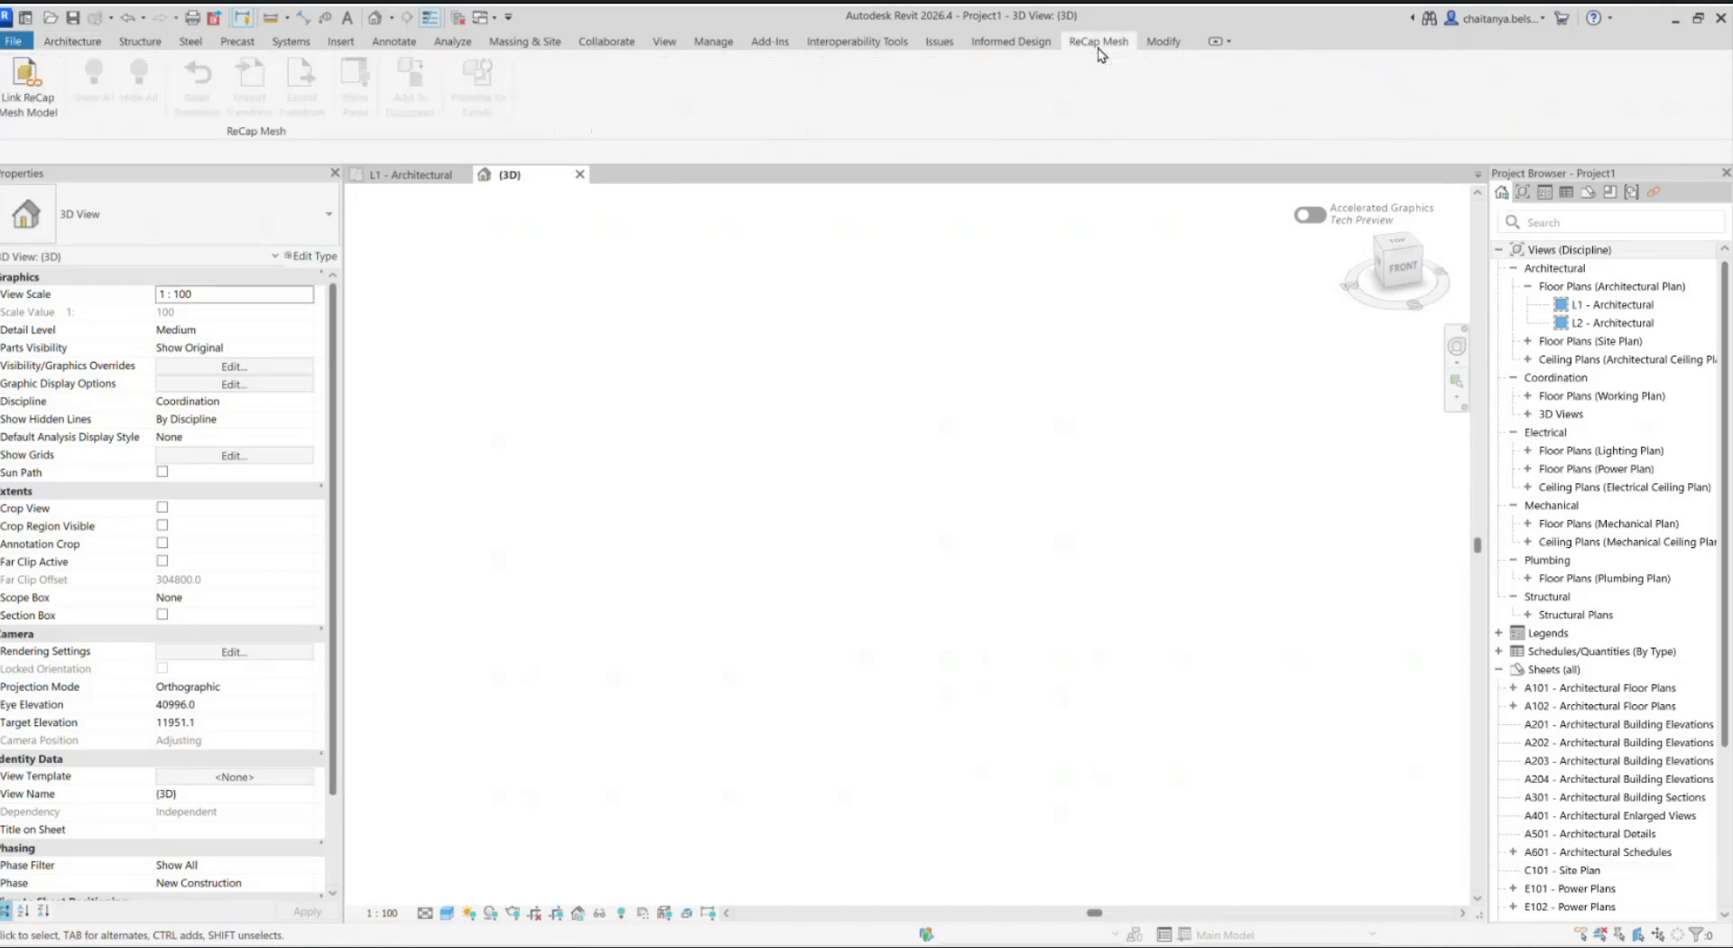
click(23, 101)
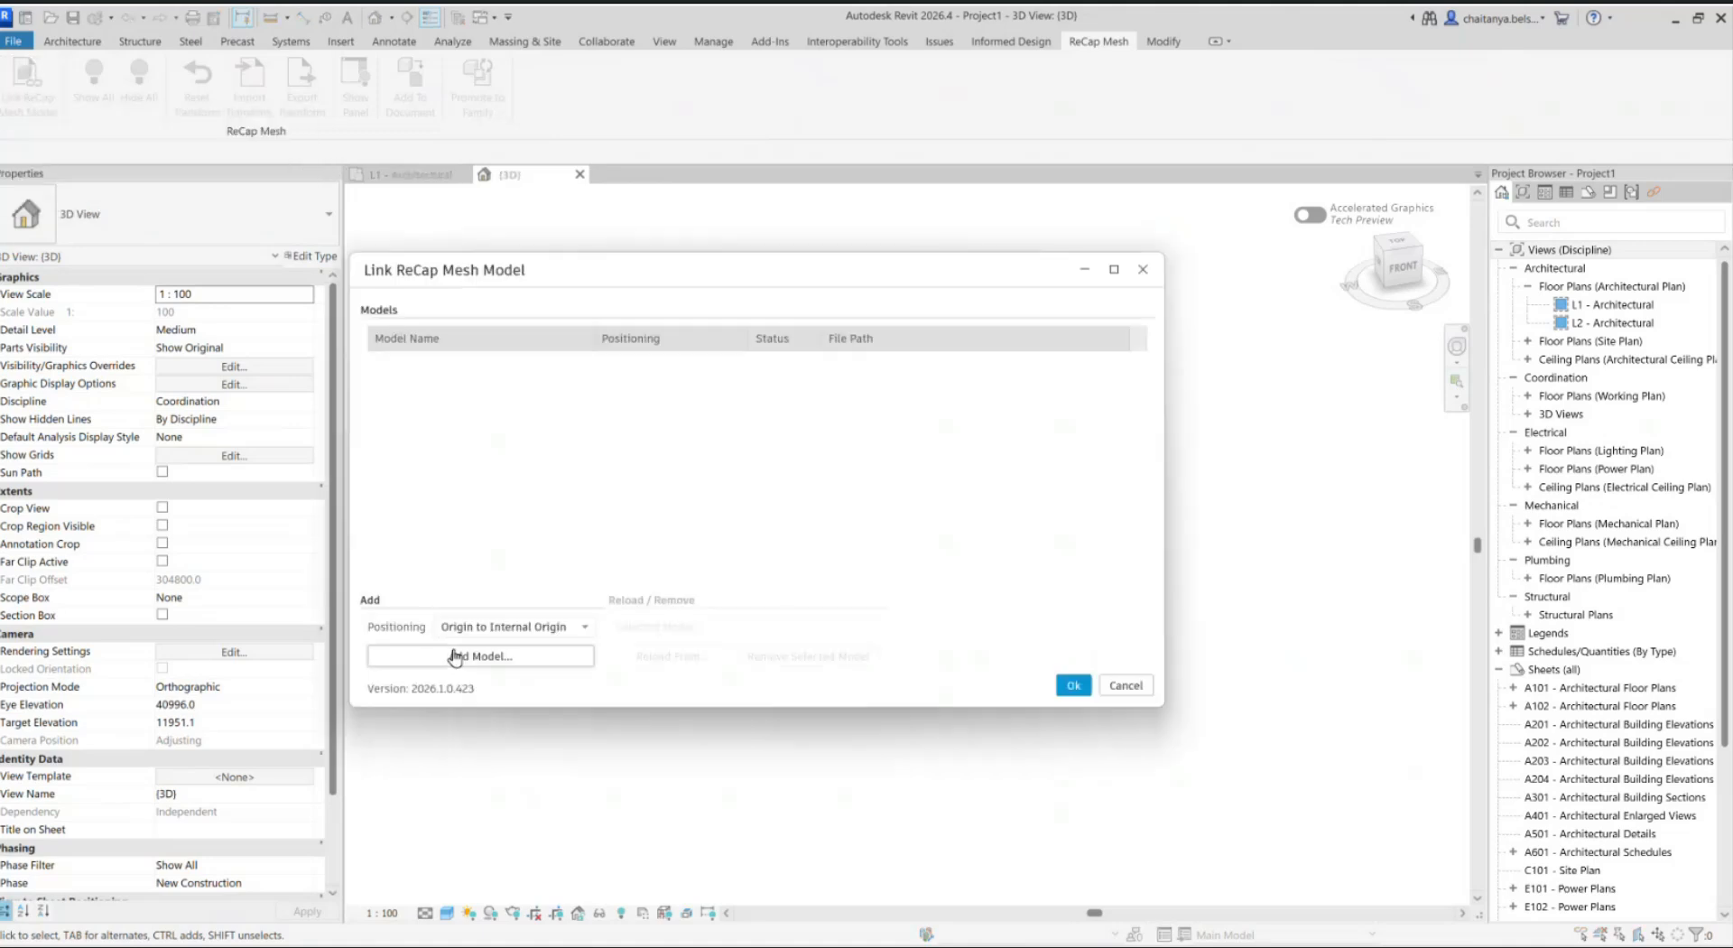
click(492, 629)
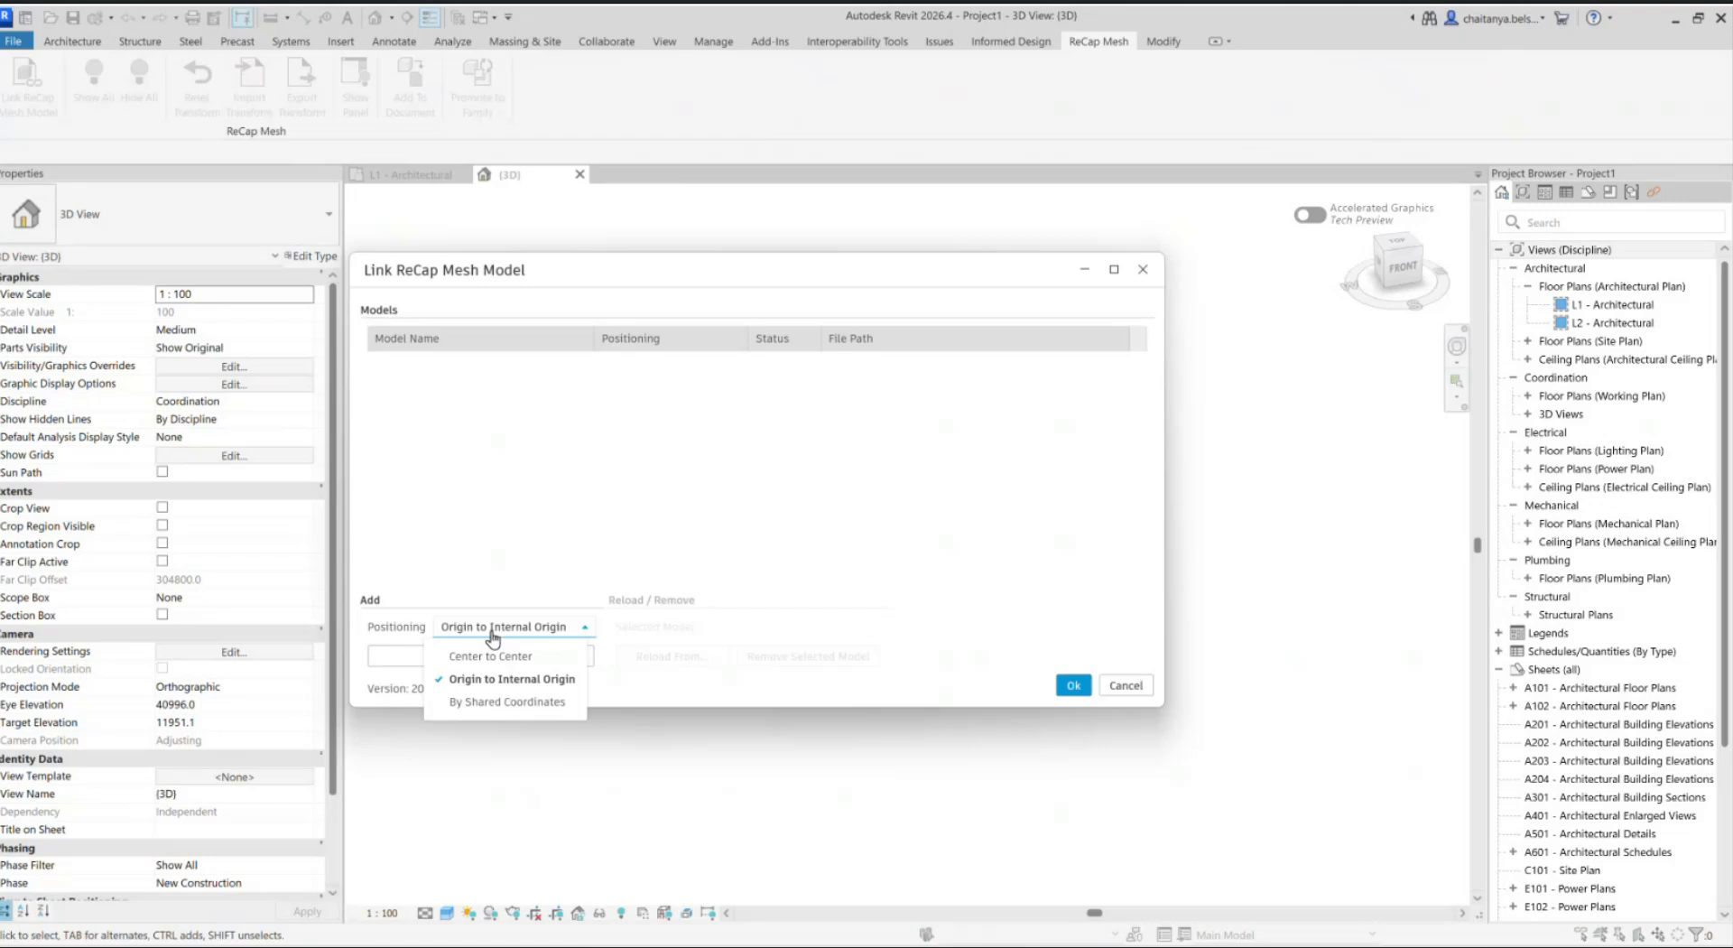
click(570, 632)
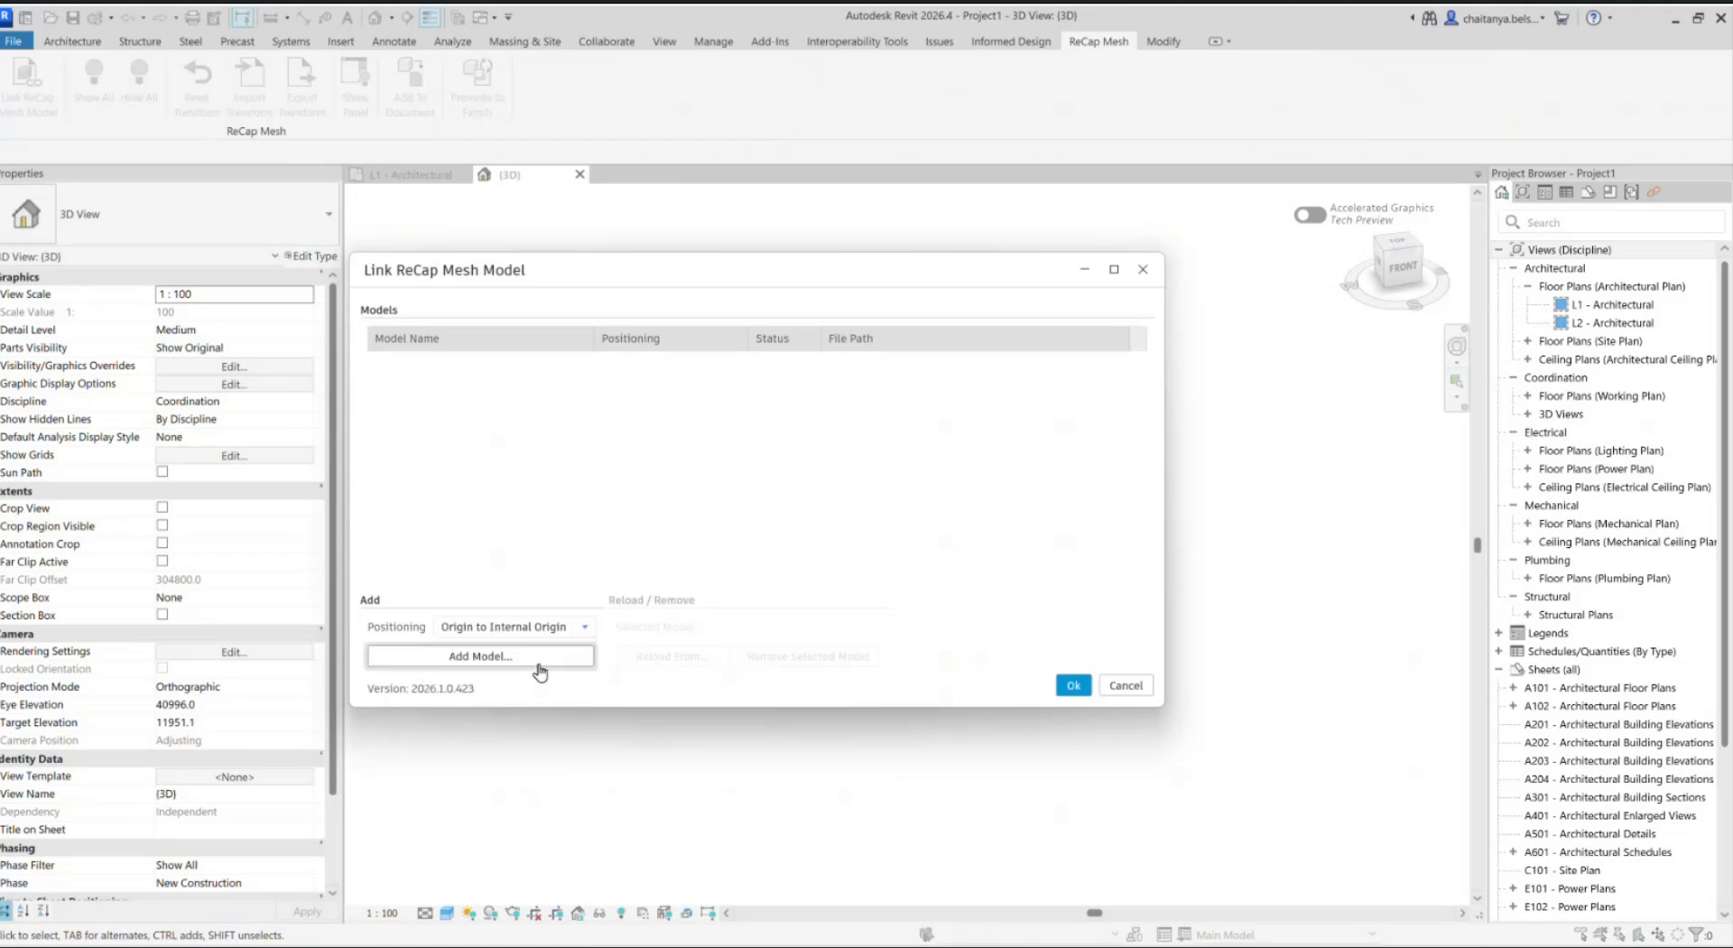
click(538, 665)
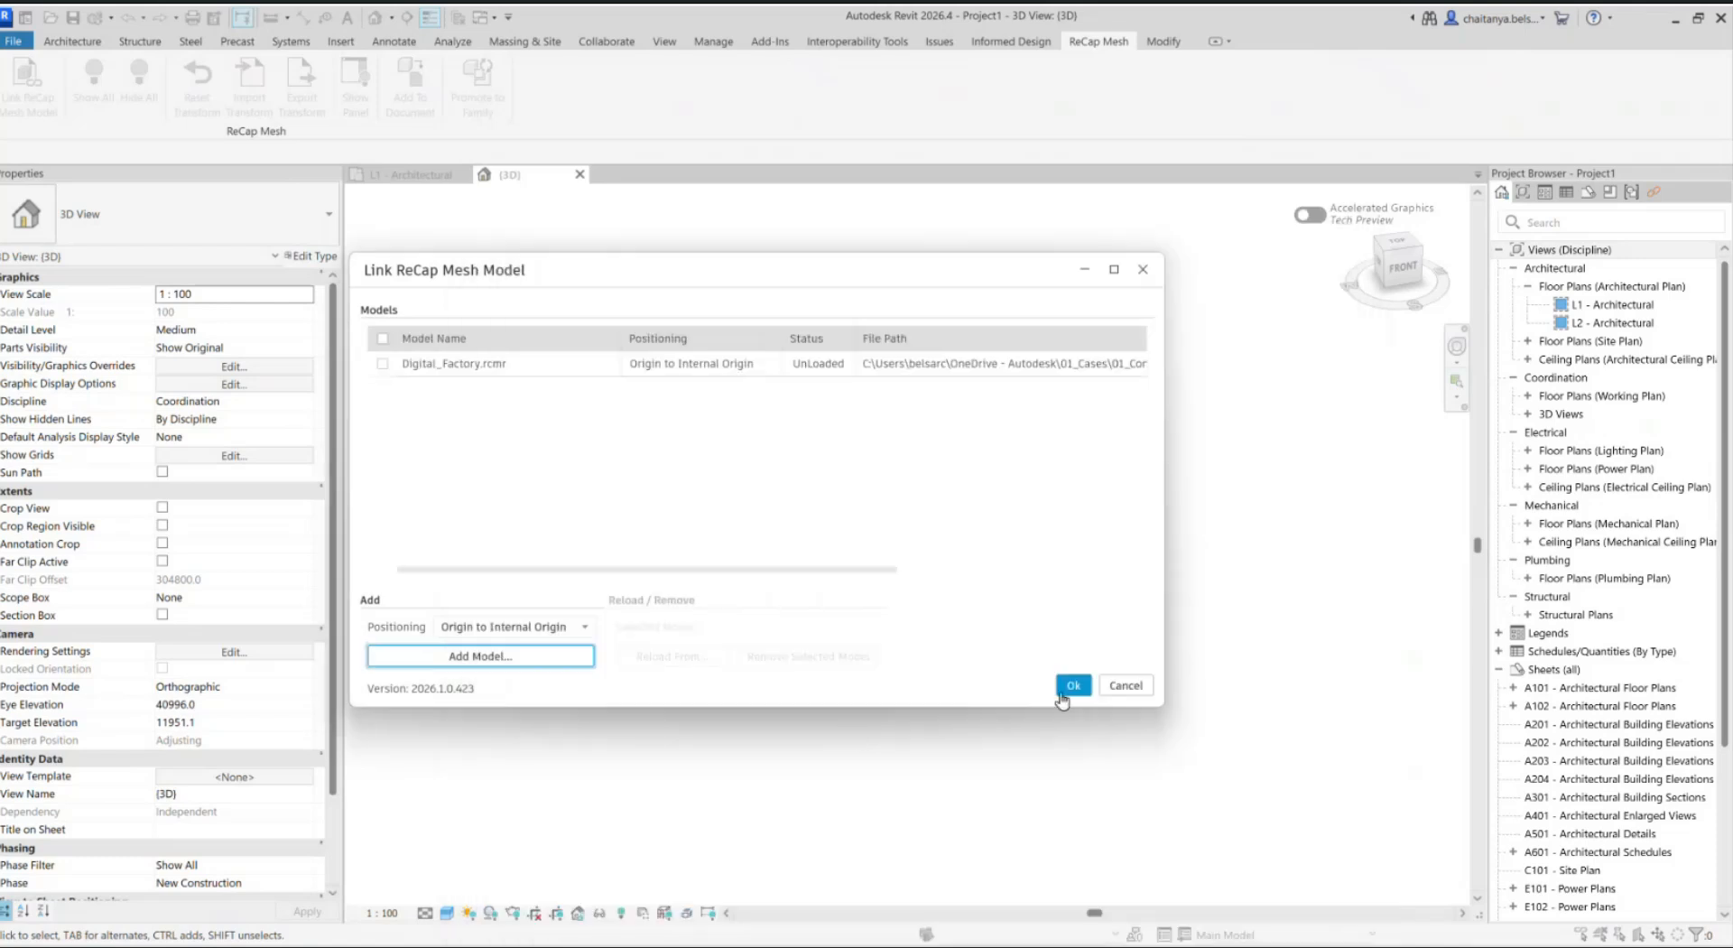
click(1072, 686)
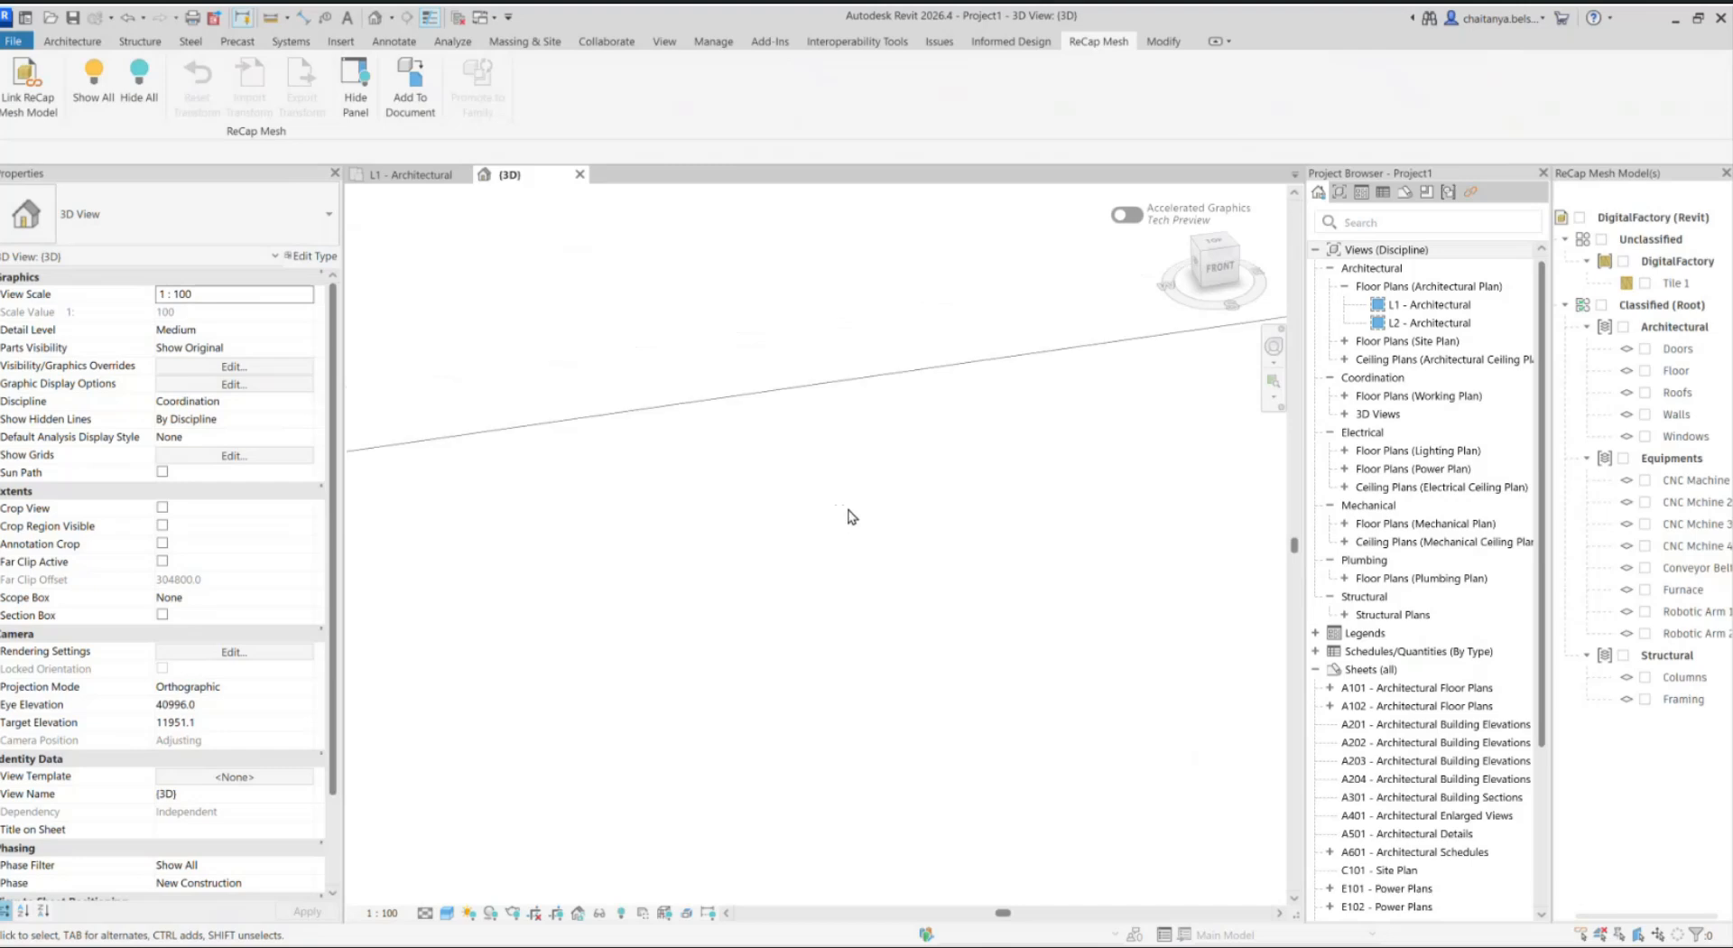
Step: Turn on all layers of the linked mesh model and examine the factory building from several angles
scroll(848, 512, down, 4)
middle_drag(840, 519, 858, 646)
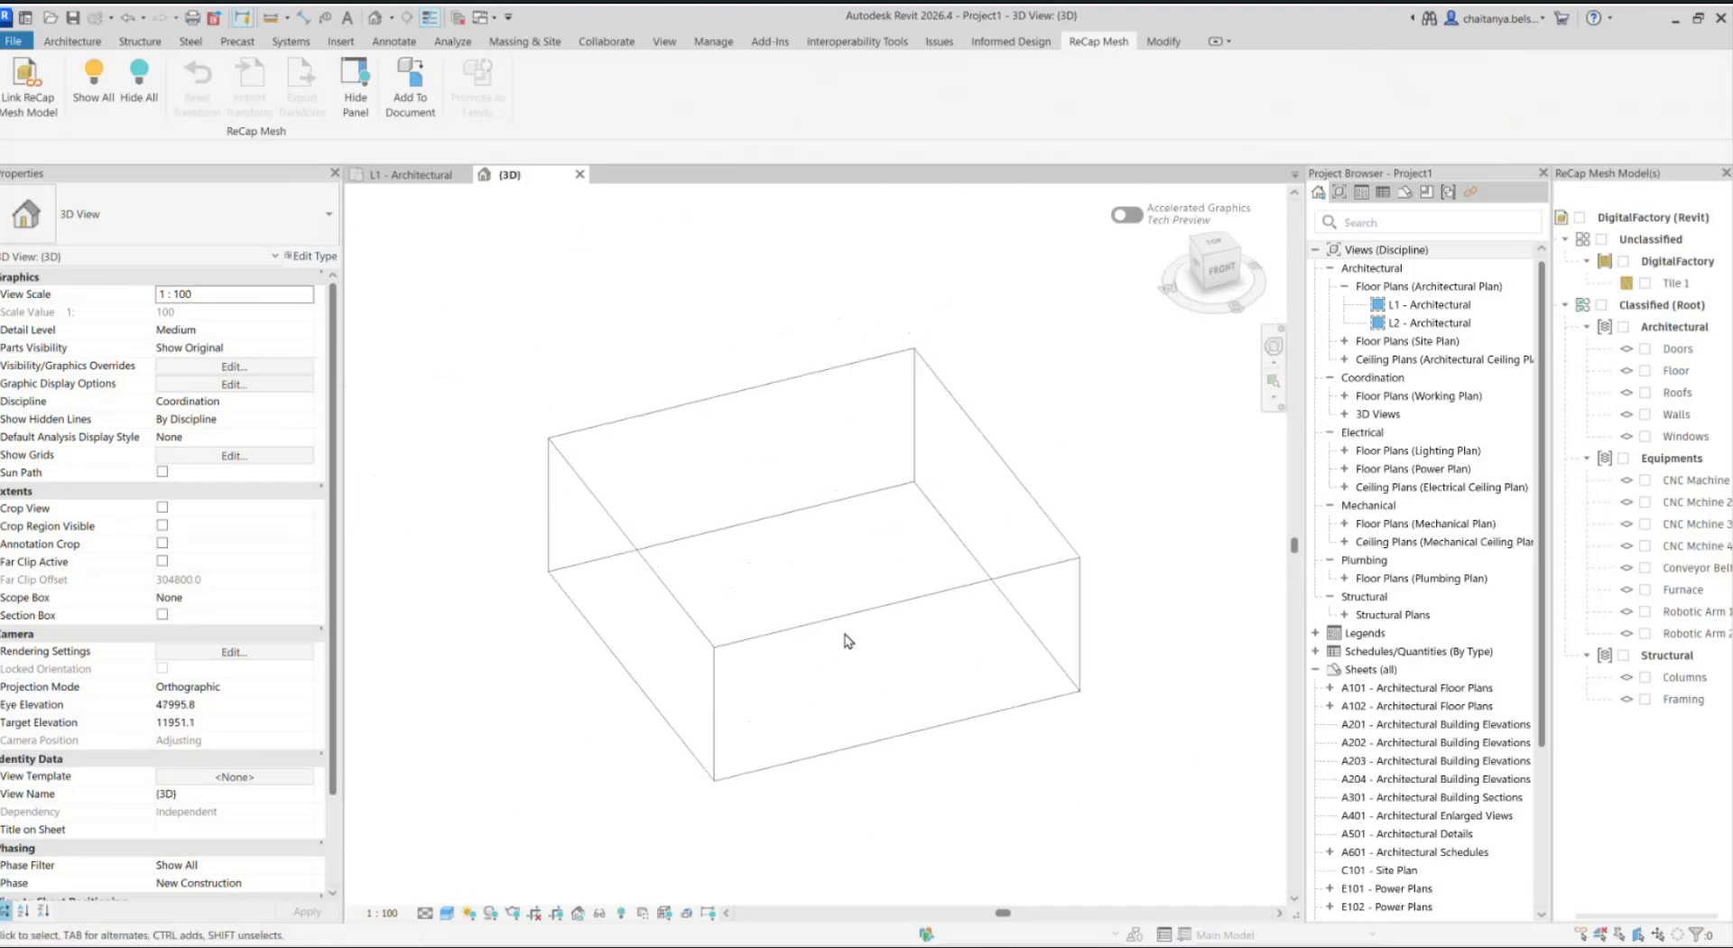
click(111, 79)
shift+middle_drag(631, 660, 727, 650)
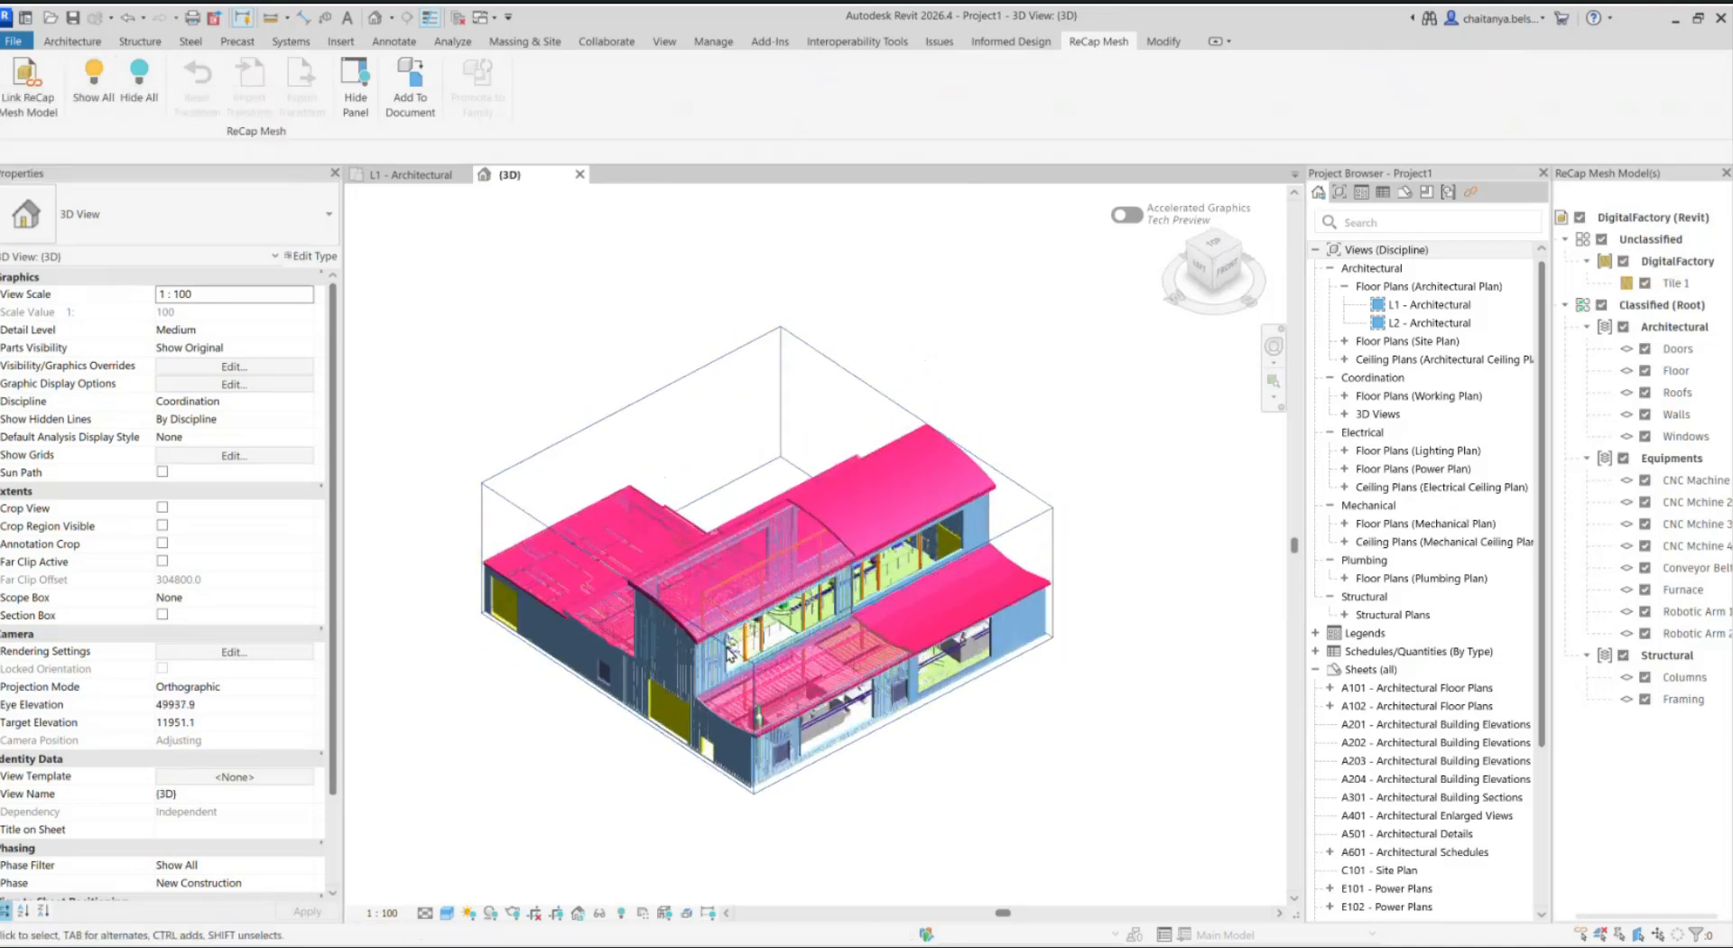
scroll(728, 648, up, 3)
scroll(798, 694, down, 1)
shift+middle_drag(828, 733, 791, 651)
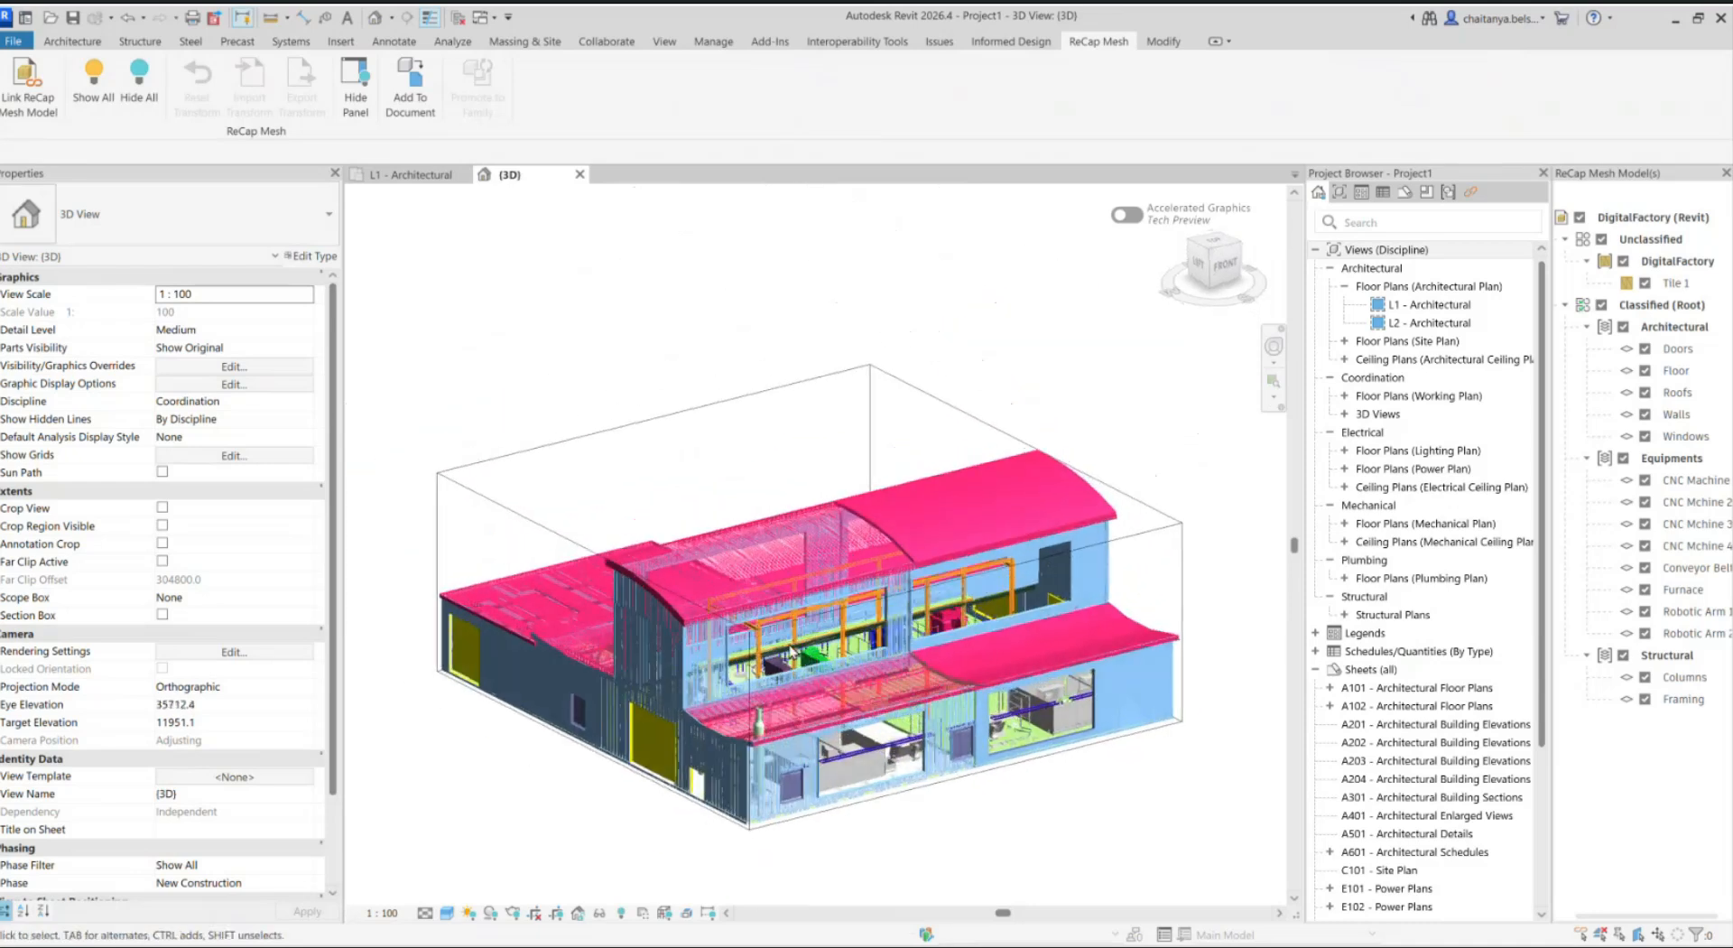
scroll(790, 651, up, 2)
shift+middle_drag(747, 579, 757, 651)
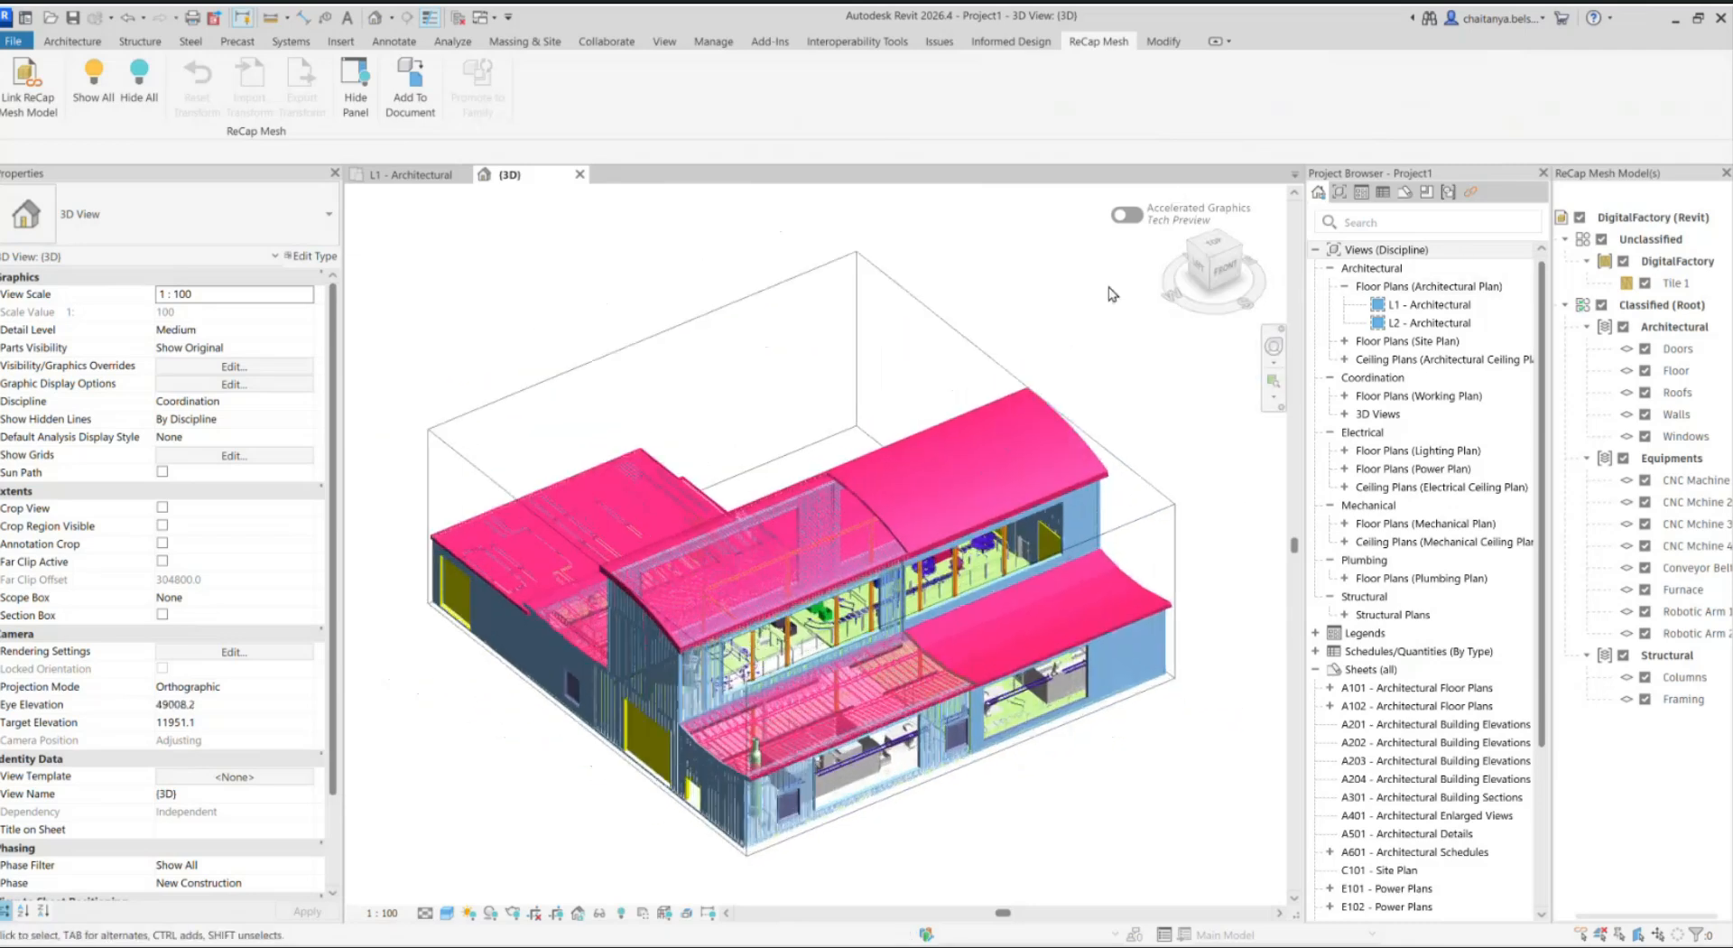
Step: Hide the Unclassified group and the Roofs layer of the mesh to look into the factory interior
click(1601, 240)
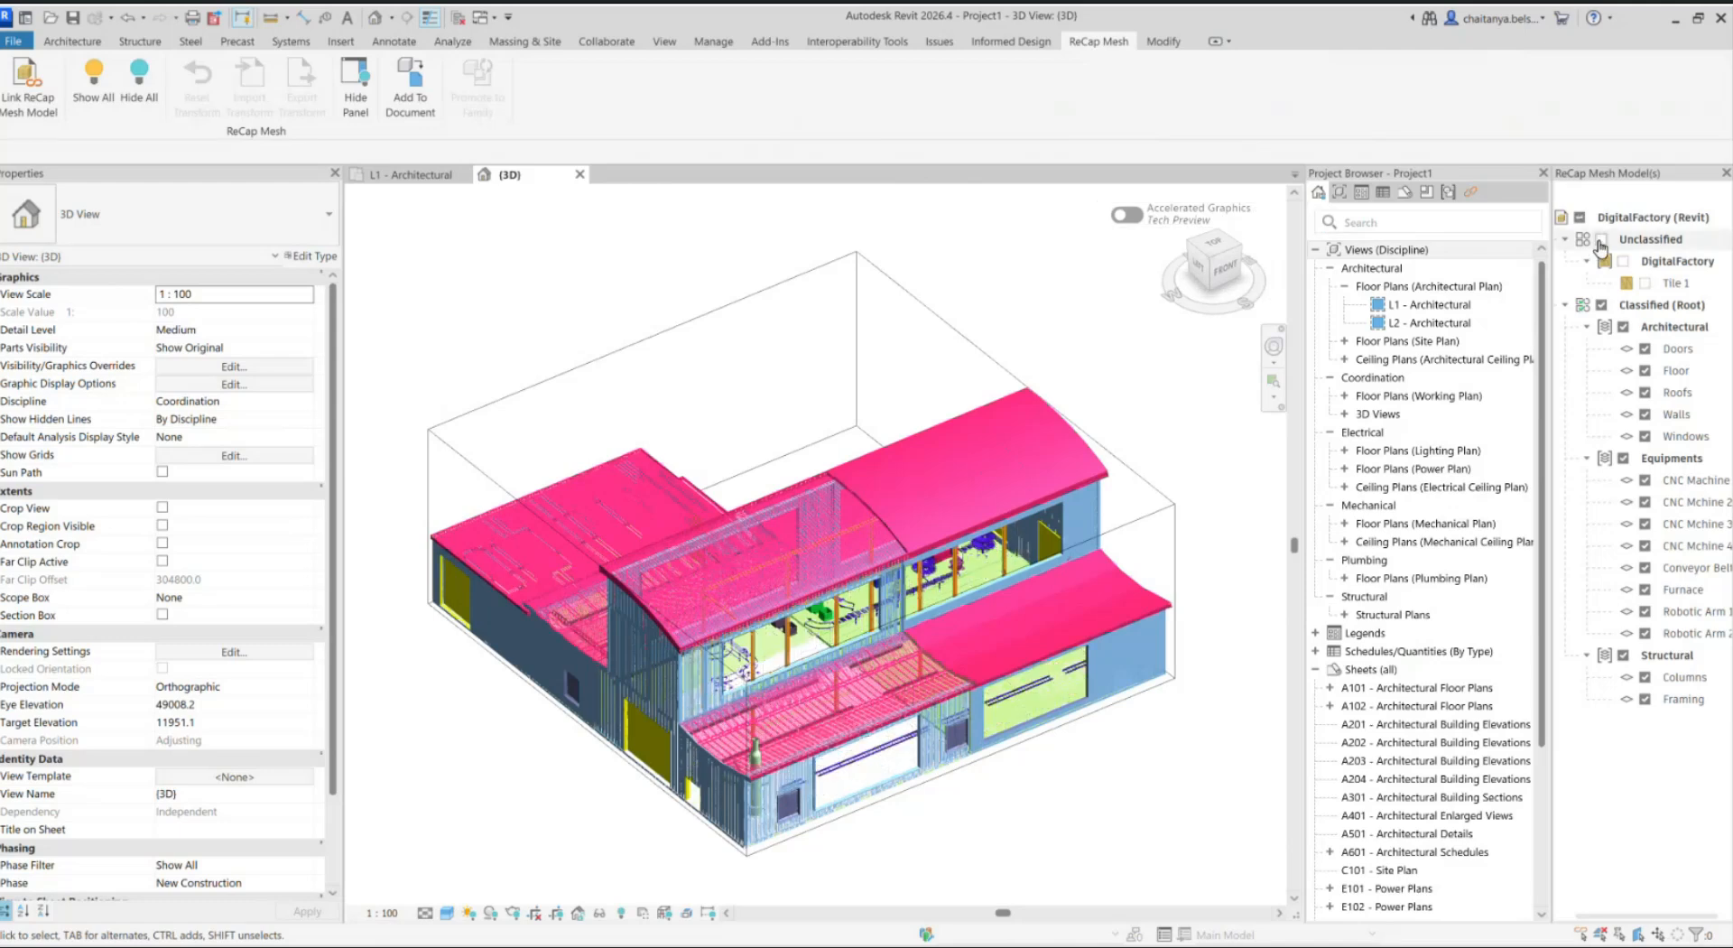
click(1645, 393)
shift+middle_drag(686, 578, 817, 635)
scroll(816, 635, up, 2)
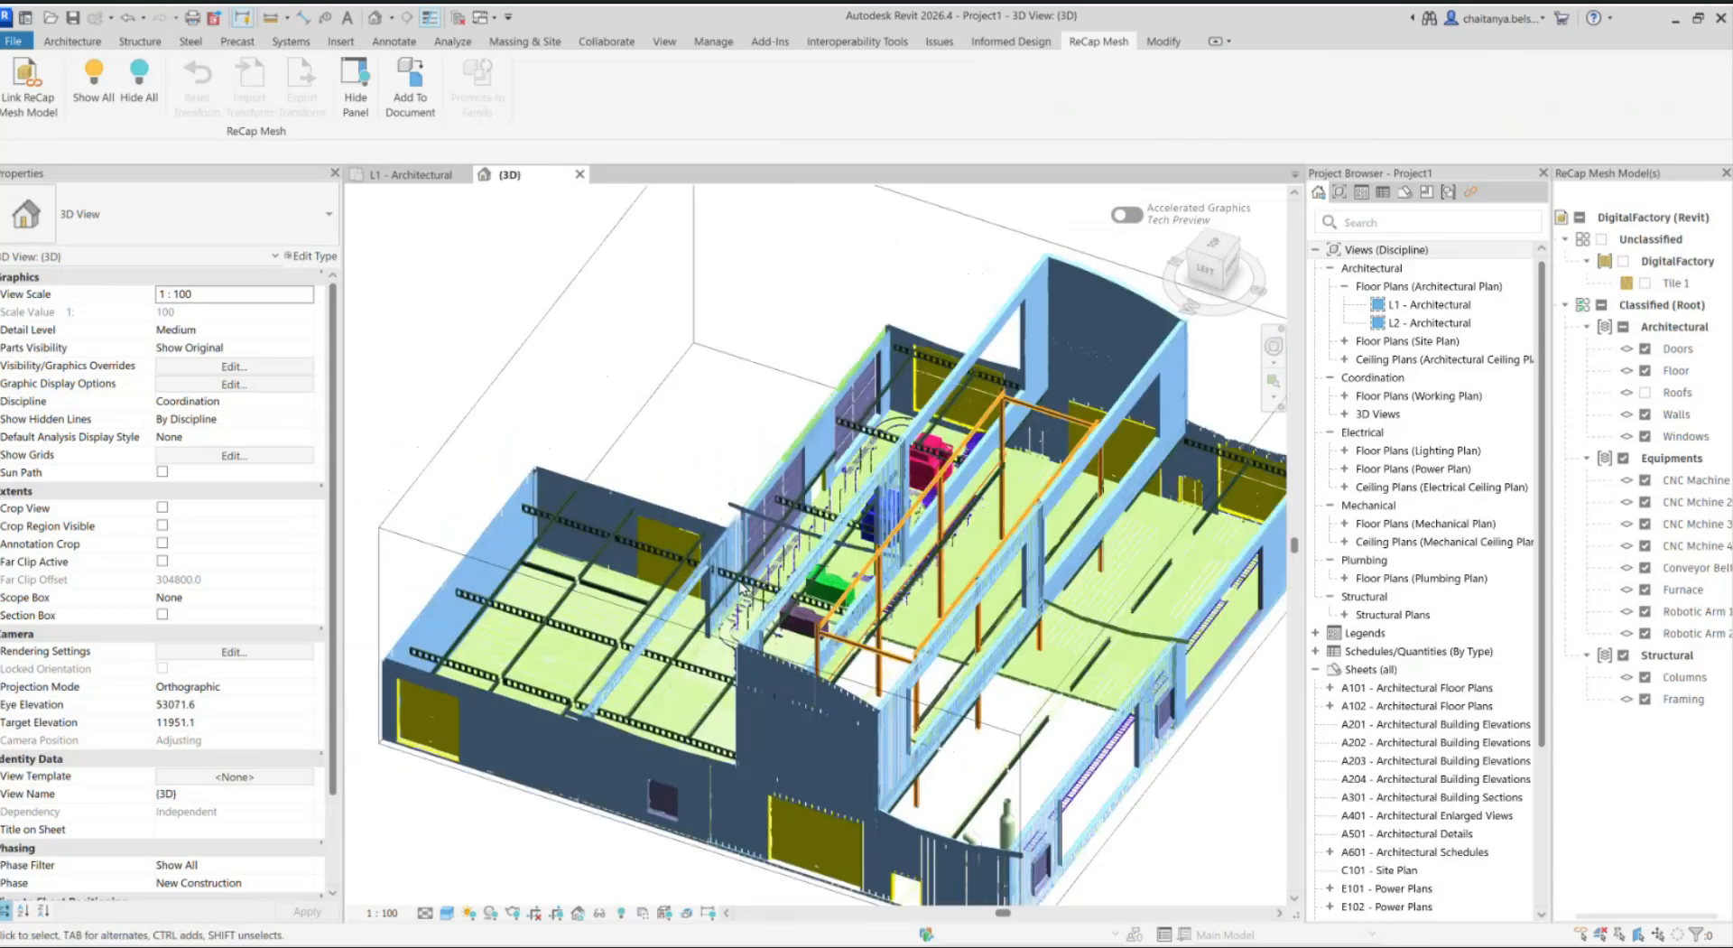
scroll(742, 585, up, 2)
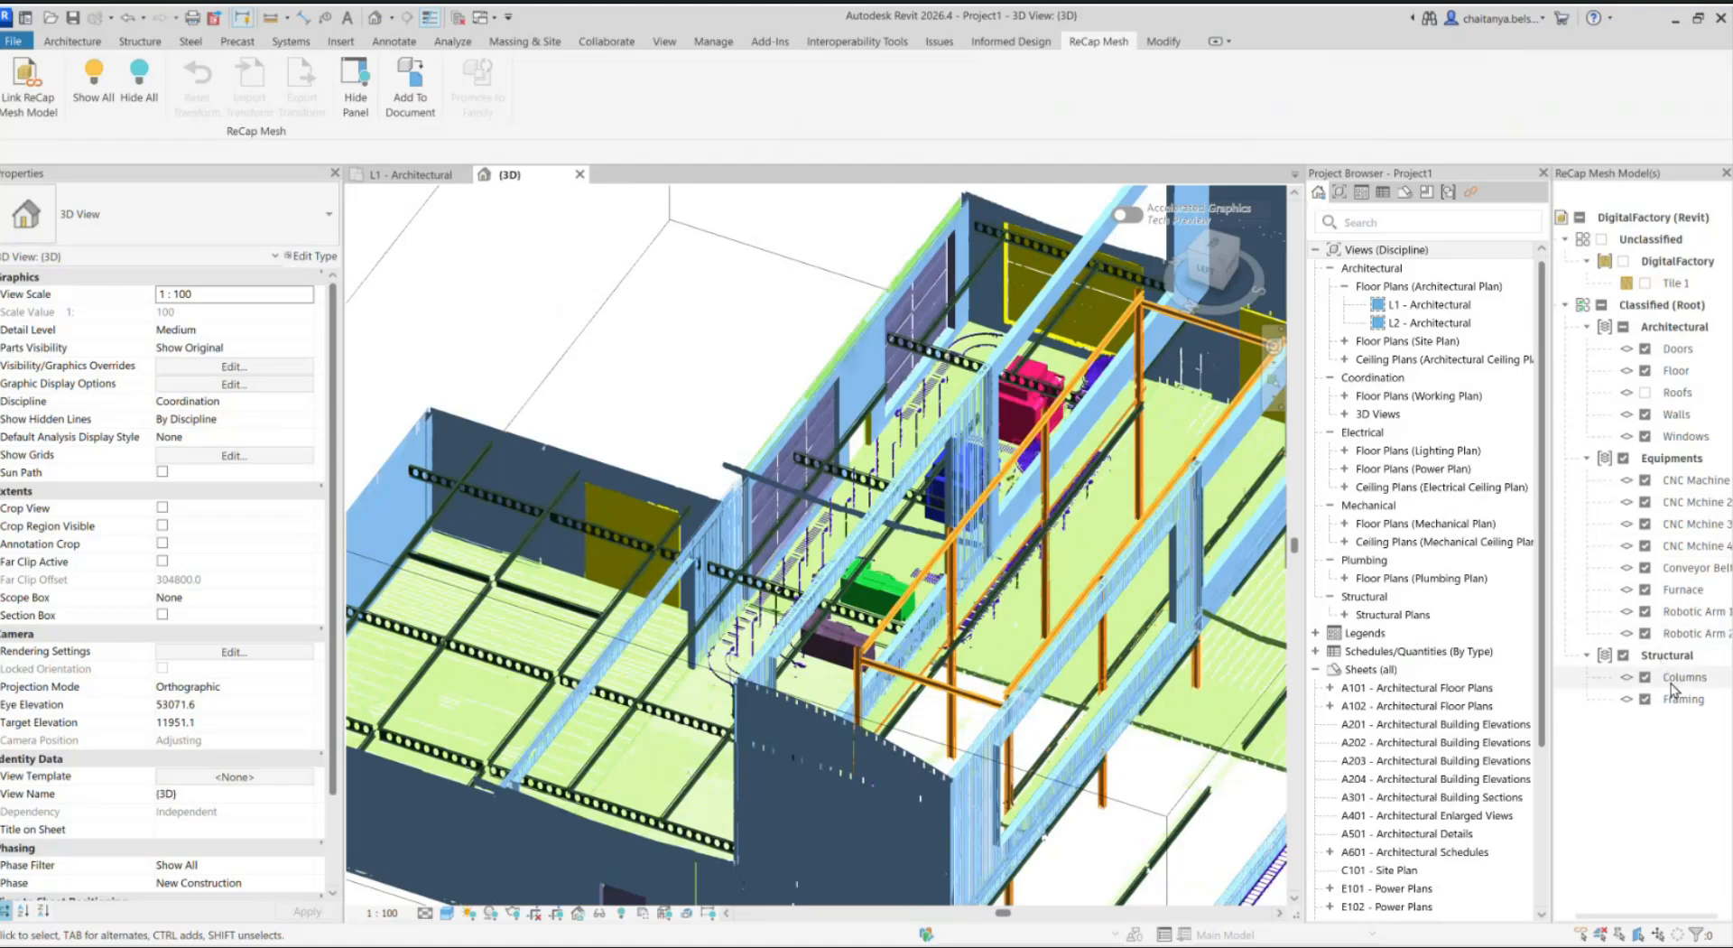
Step: Isolate the structural Framing layer of the mesh model in the 3D view
mouse_move(1671, 690)
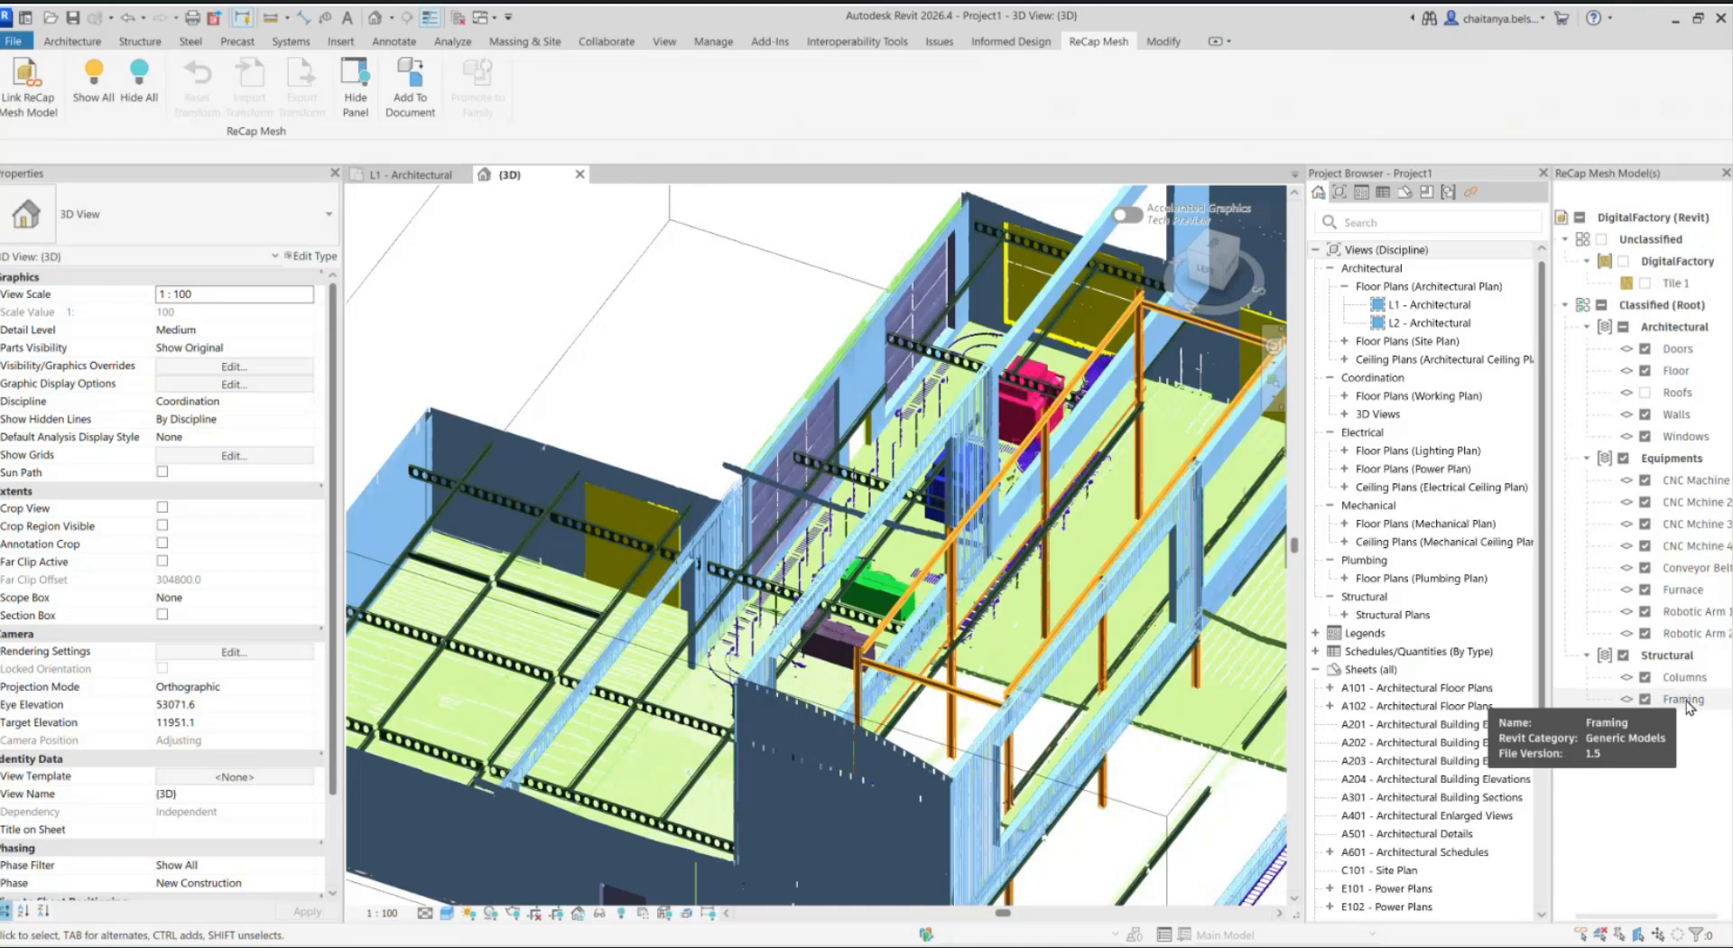
right_click(1687, 705)
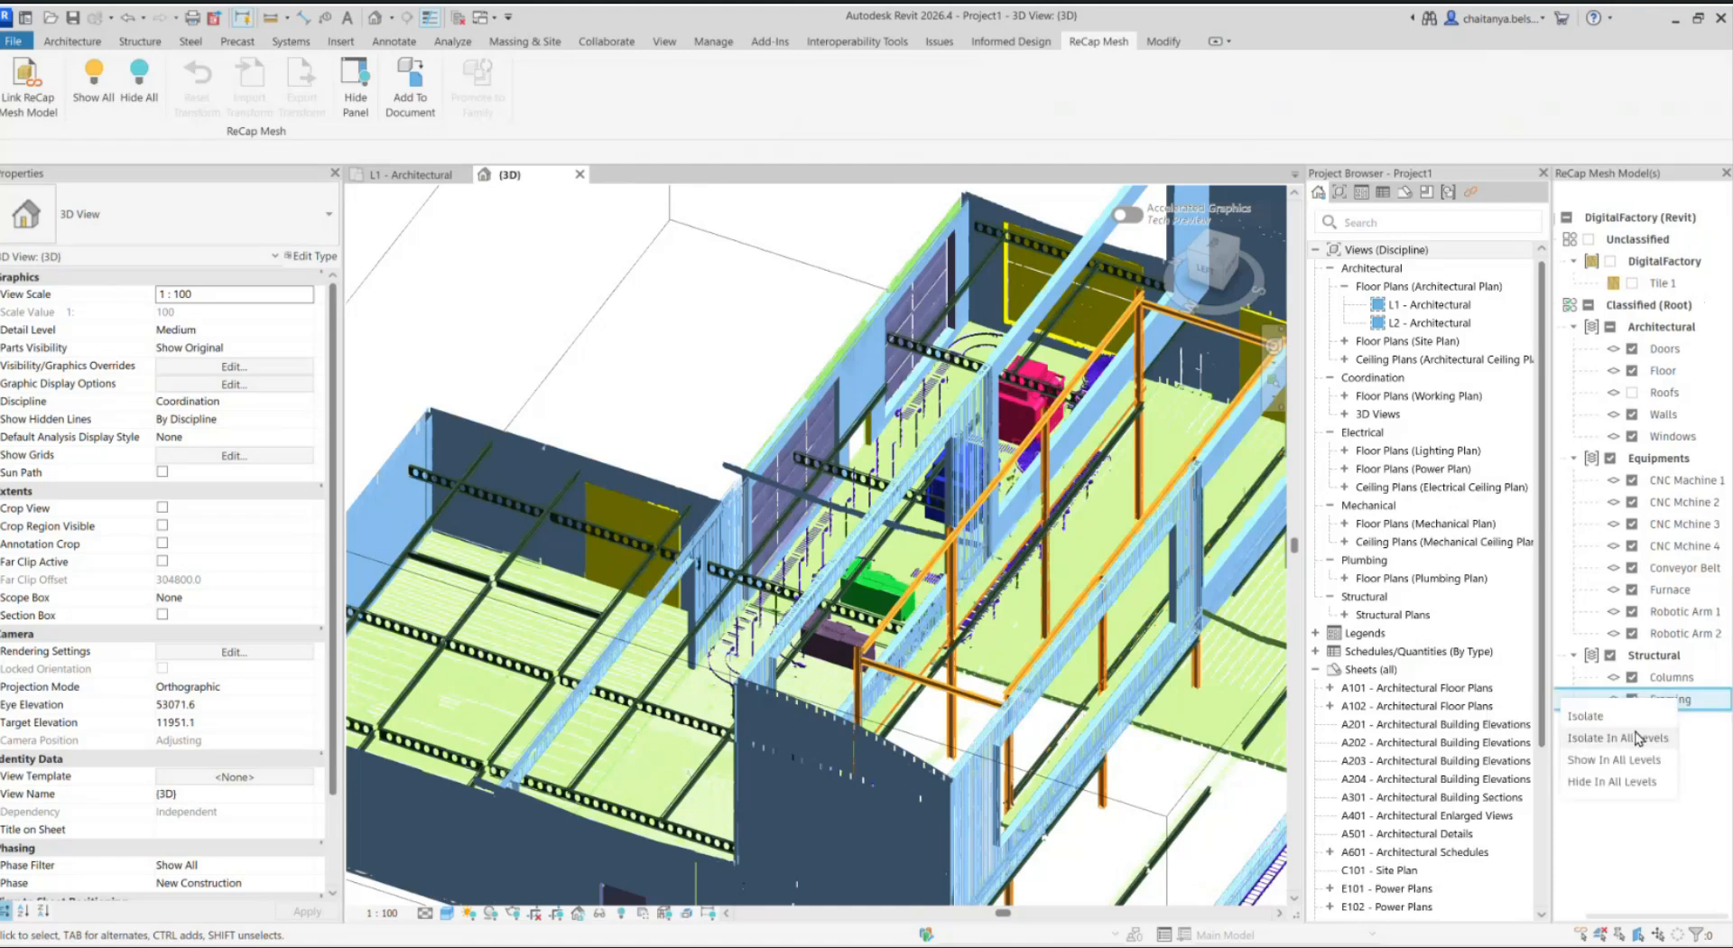
click(1584, 716)
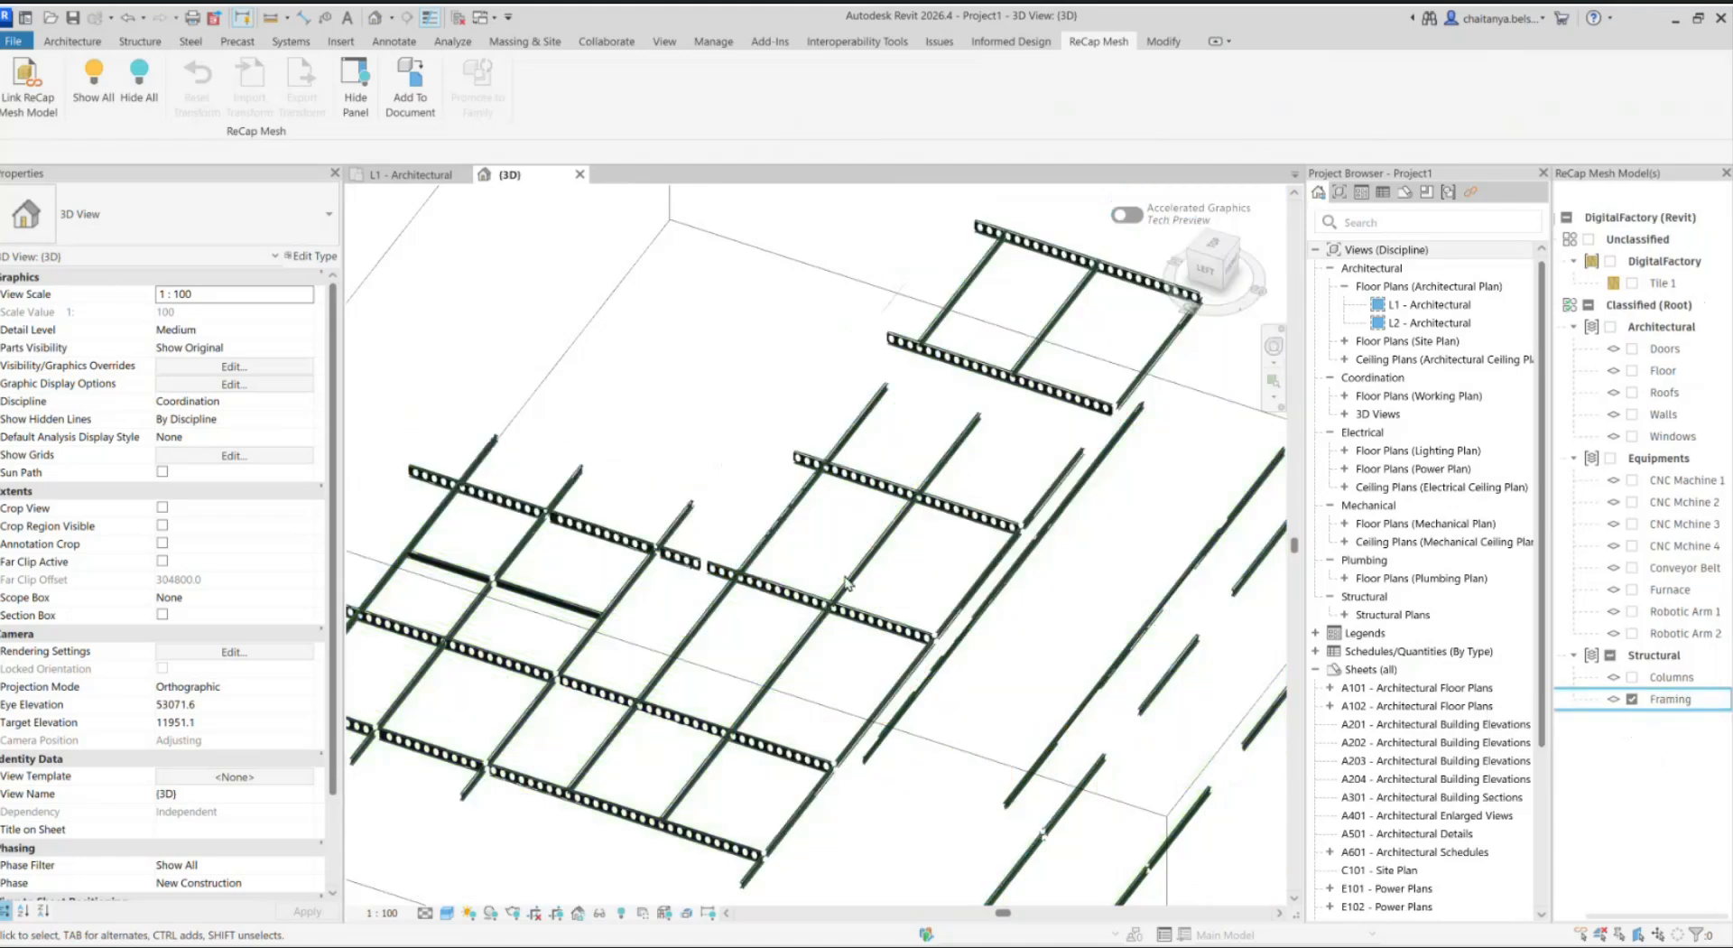
scroll(903, 587, down, 2)
scroll(907, 587, down, 3)
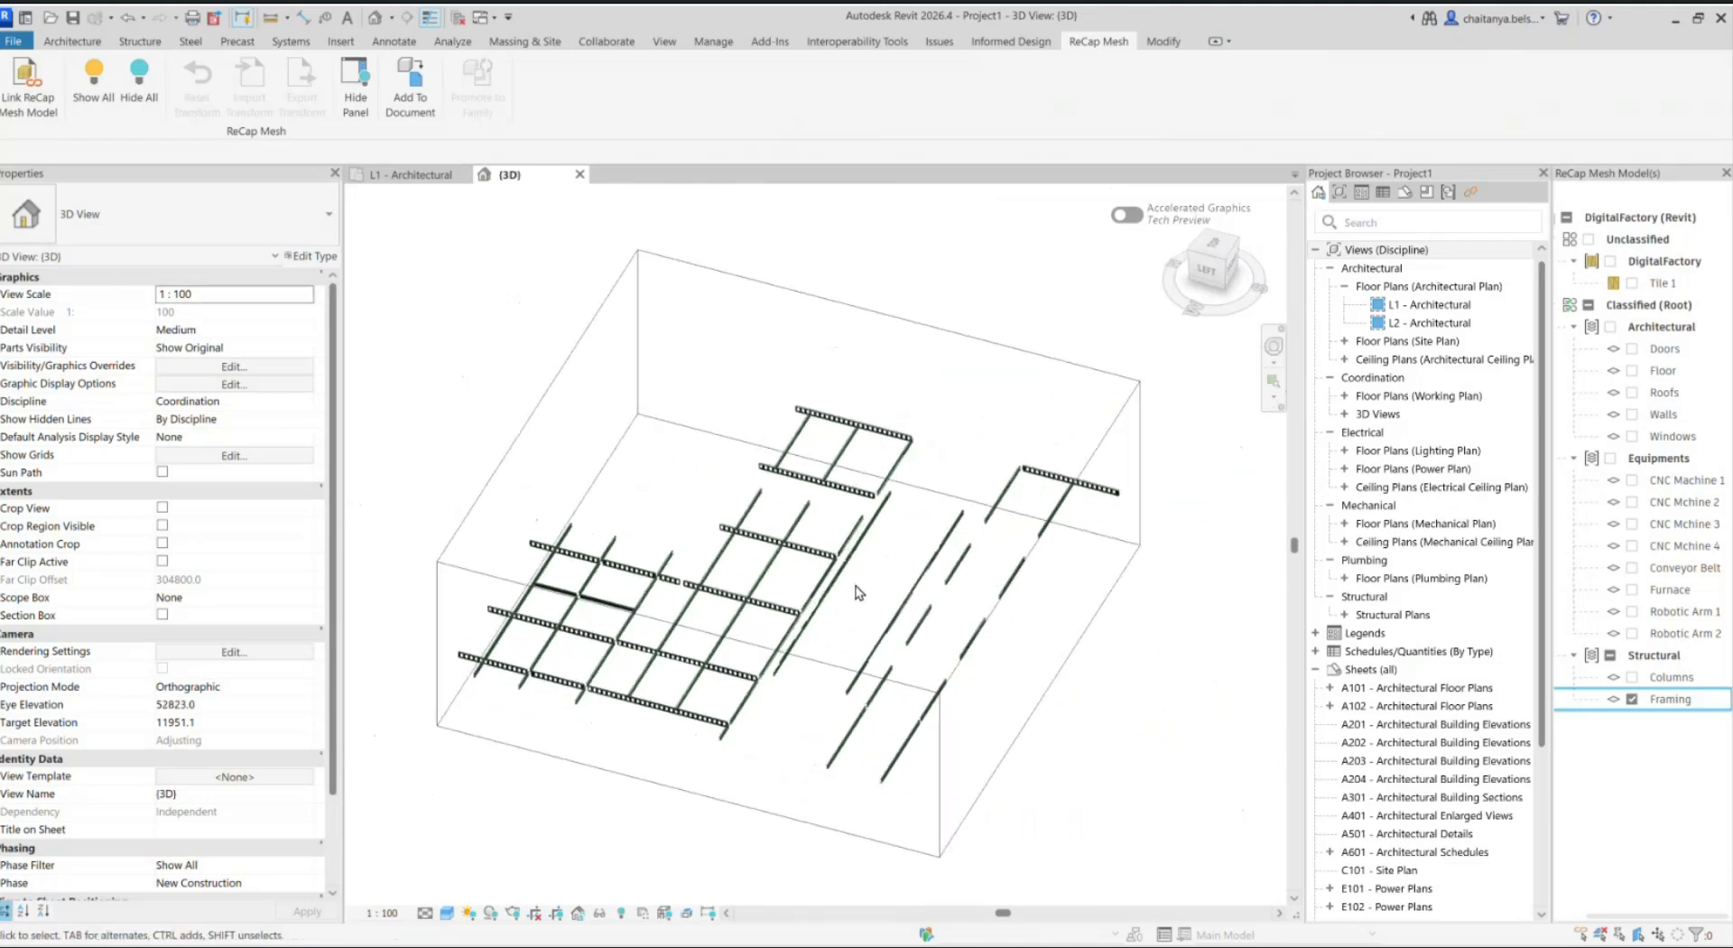
Step: Add the Framing mesh layer to the document with its Revit category set to Structural Framing
click(395, 86)
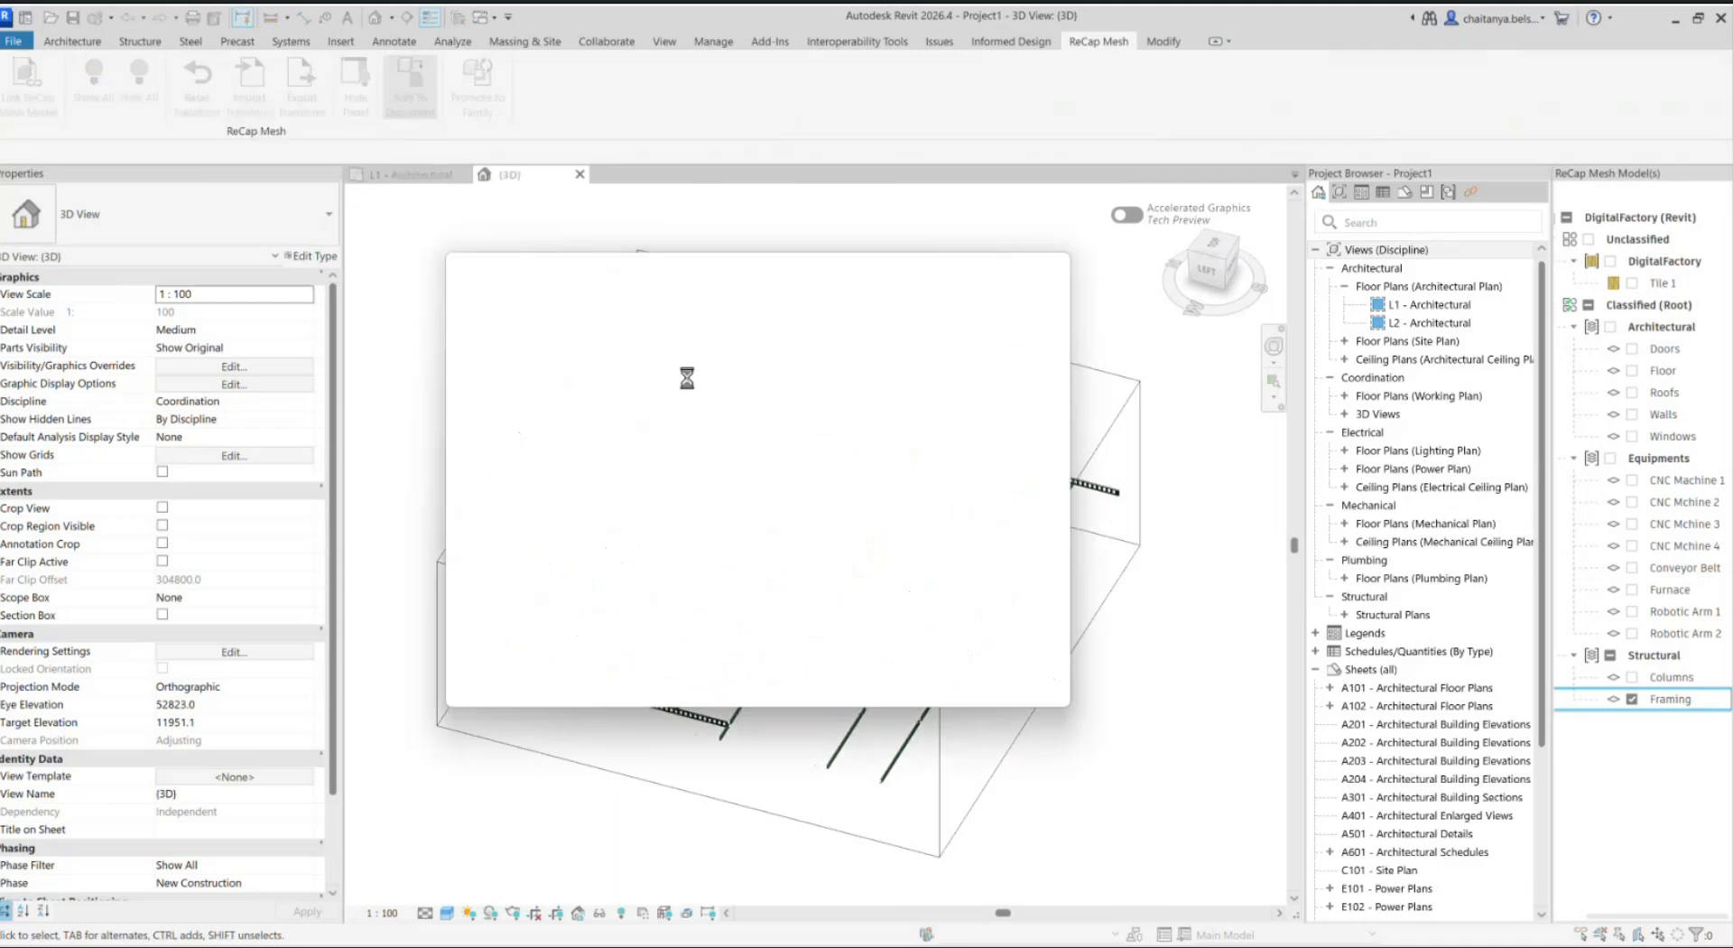
scroll(609, 478, down, 3)
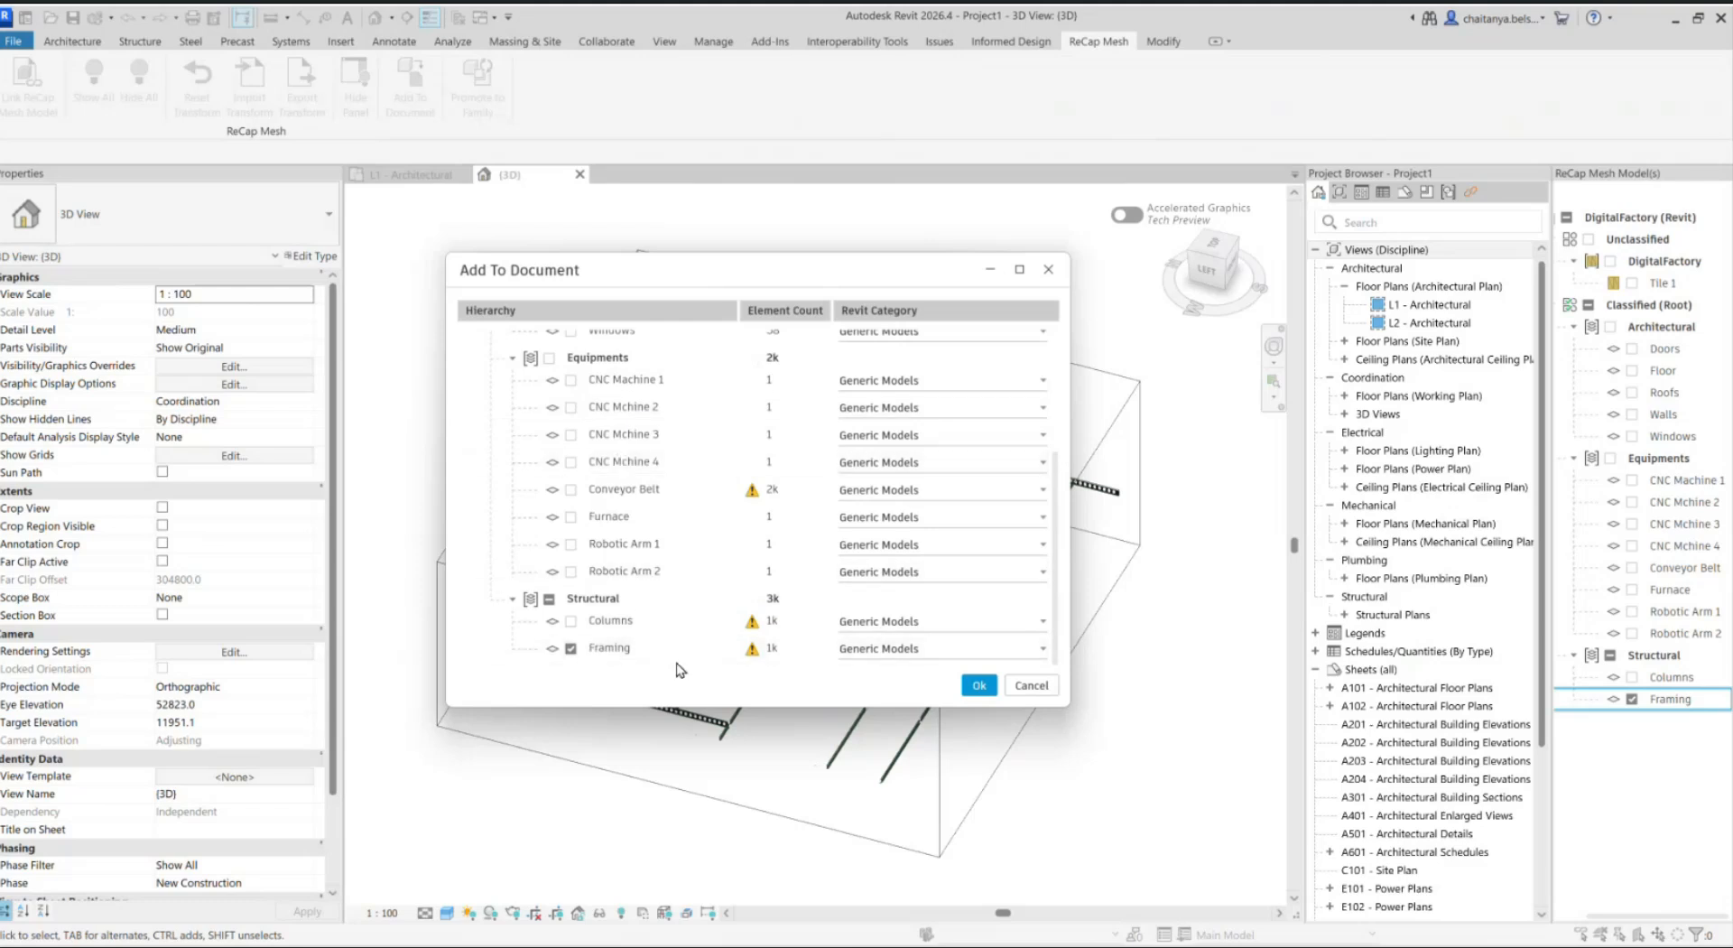
click(970, 660)
scroll(975, 371, down, 2)
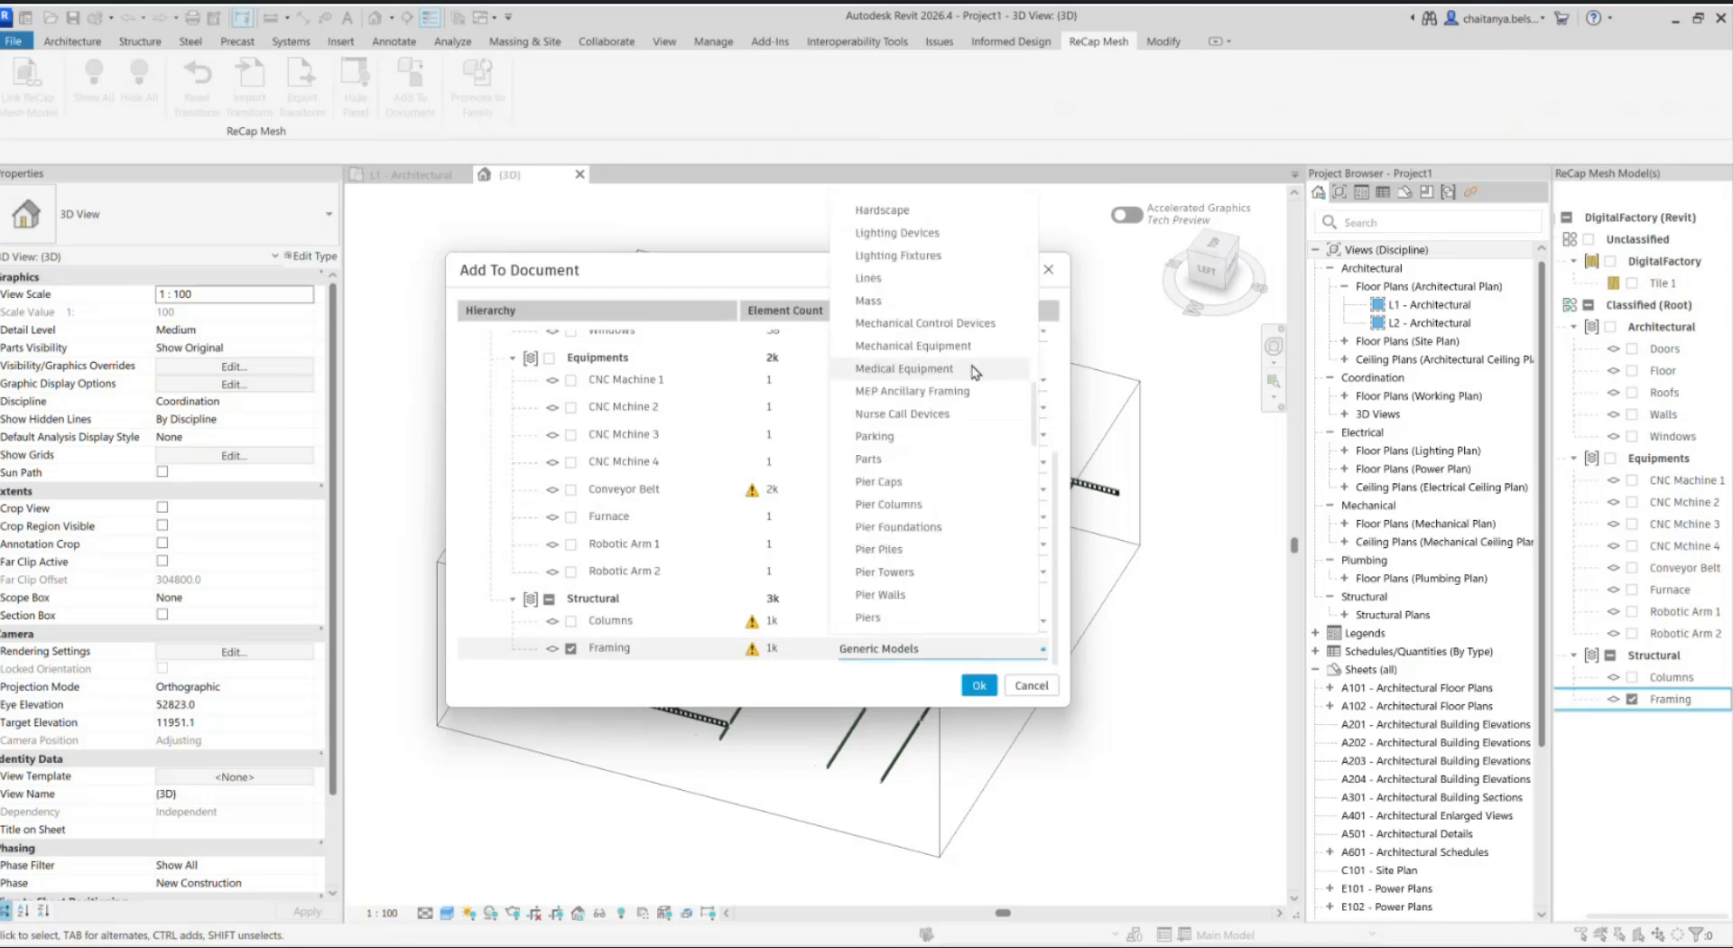
scroll(970, 501, down, 2)
scroll(970, 506, down, 5)
click(970, 572)
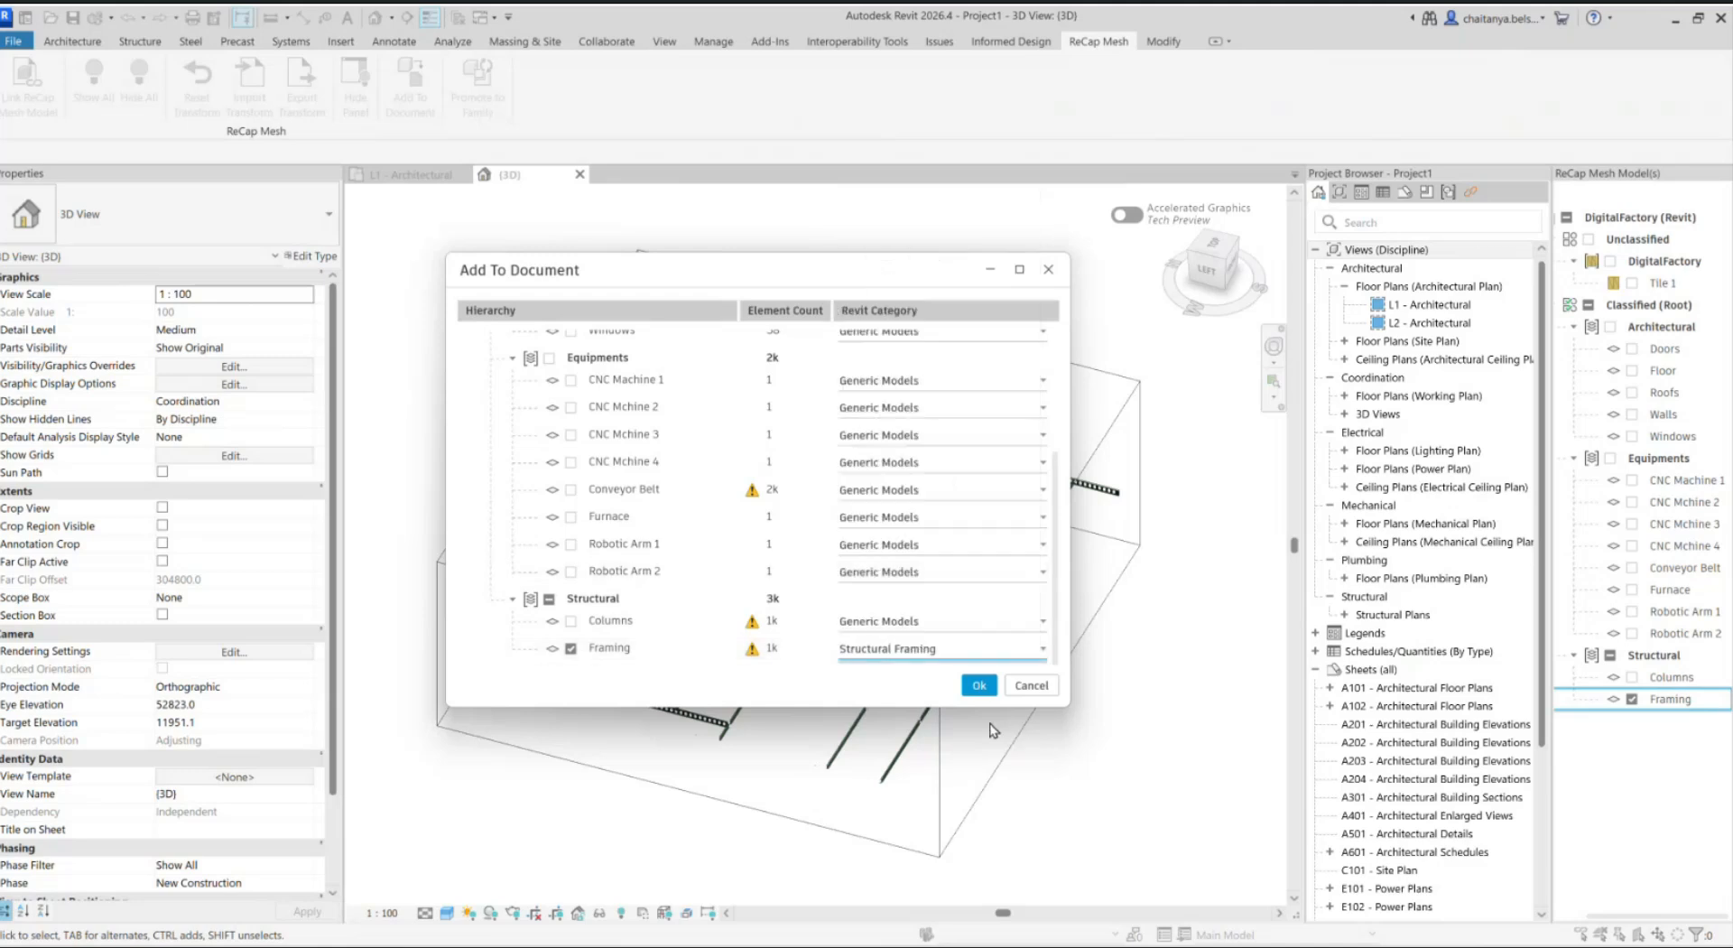
click(979, 686)
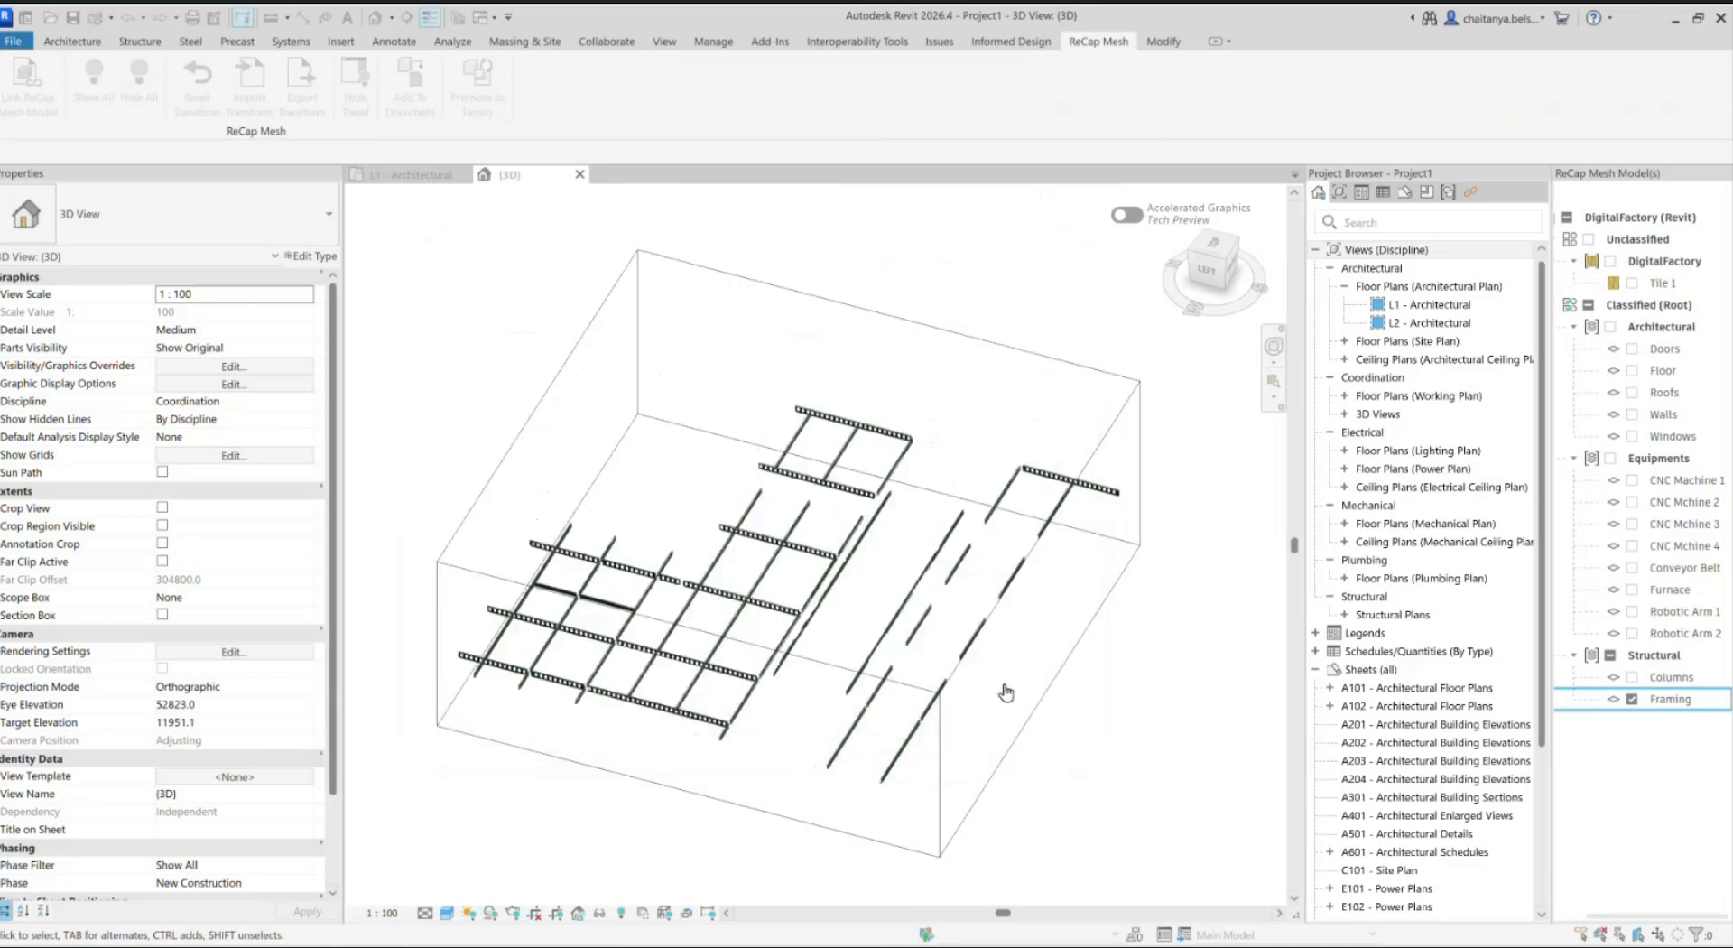
scroll(921, 586, up, 3)
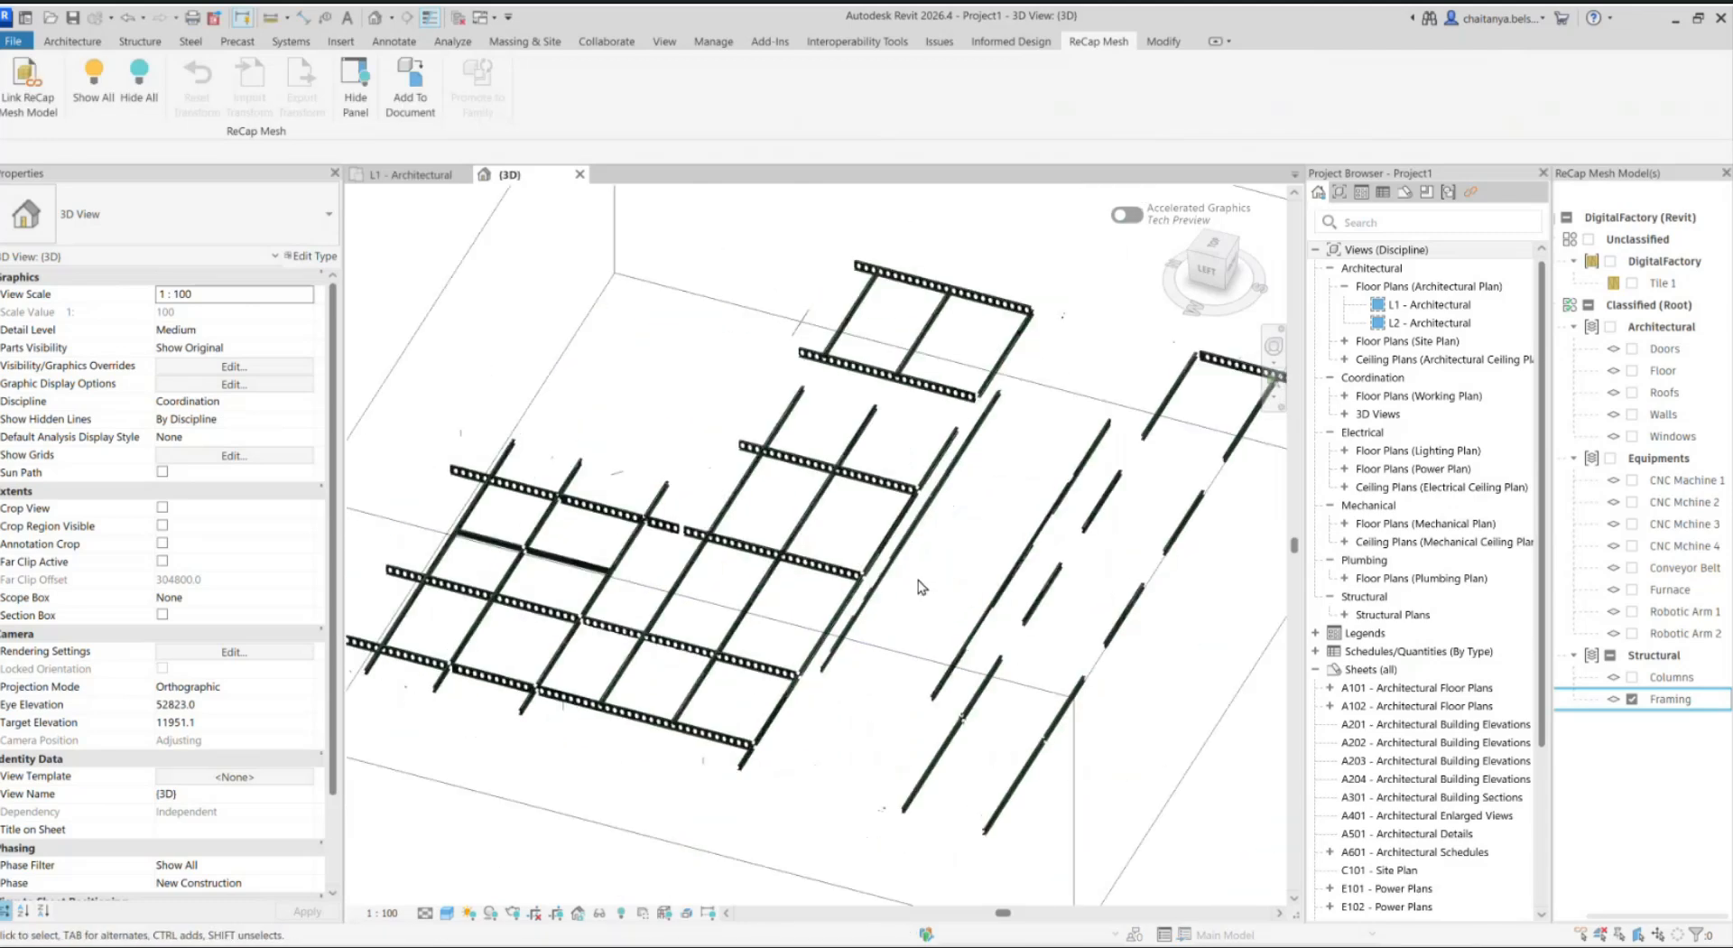
Step: Remove the Digital_Factory.rcmr model from the linked ReCap mesh models and apply the change
click(33, 85)
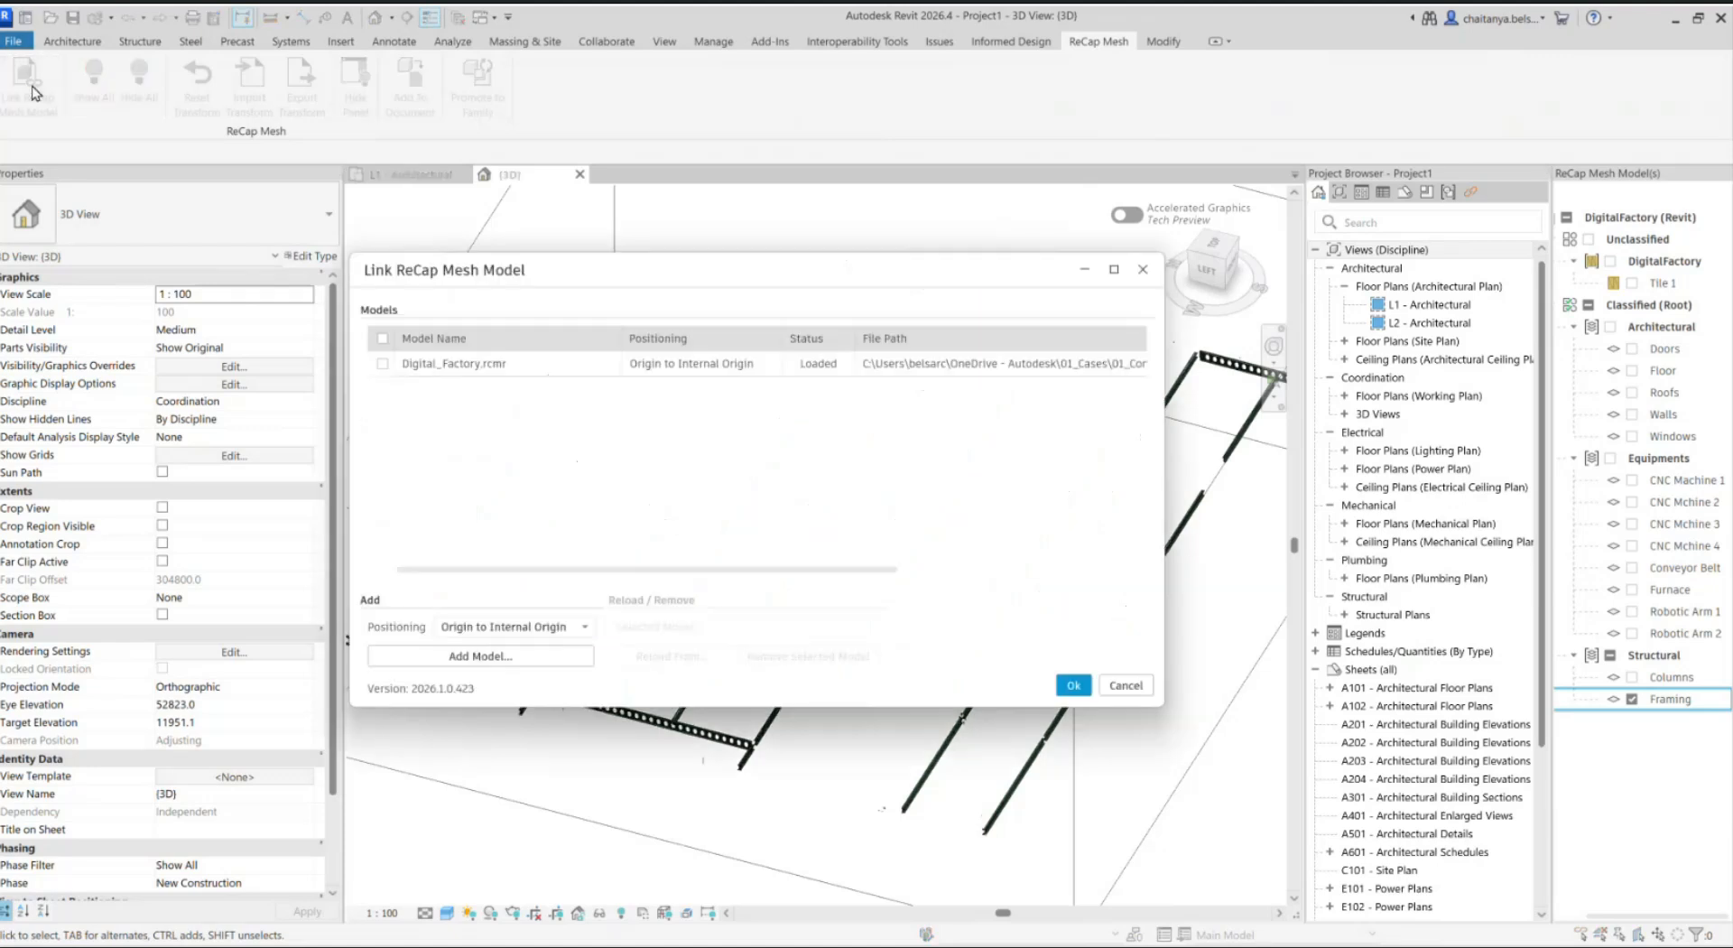
click(541, 363)
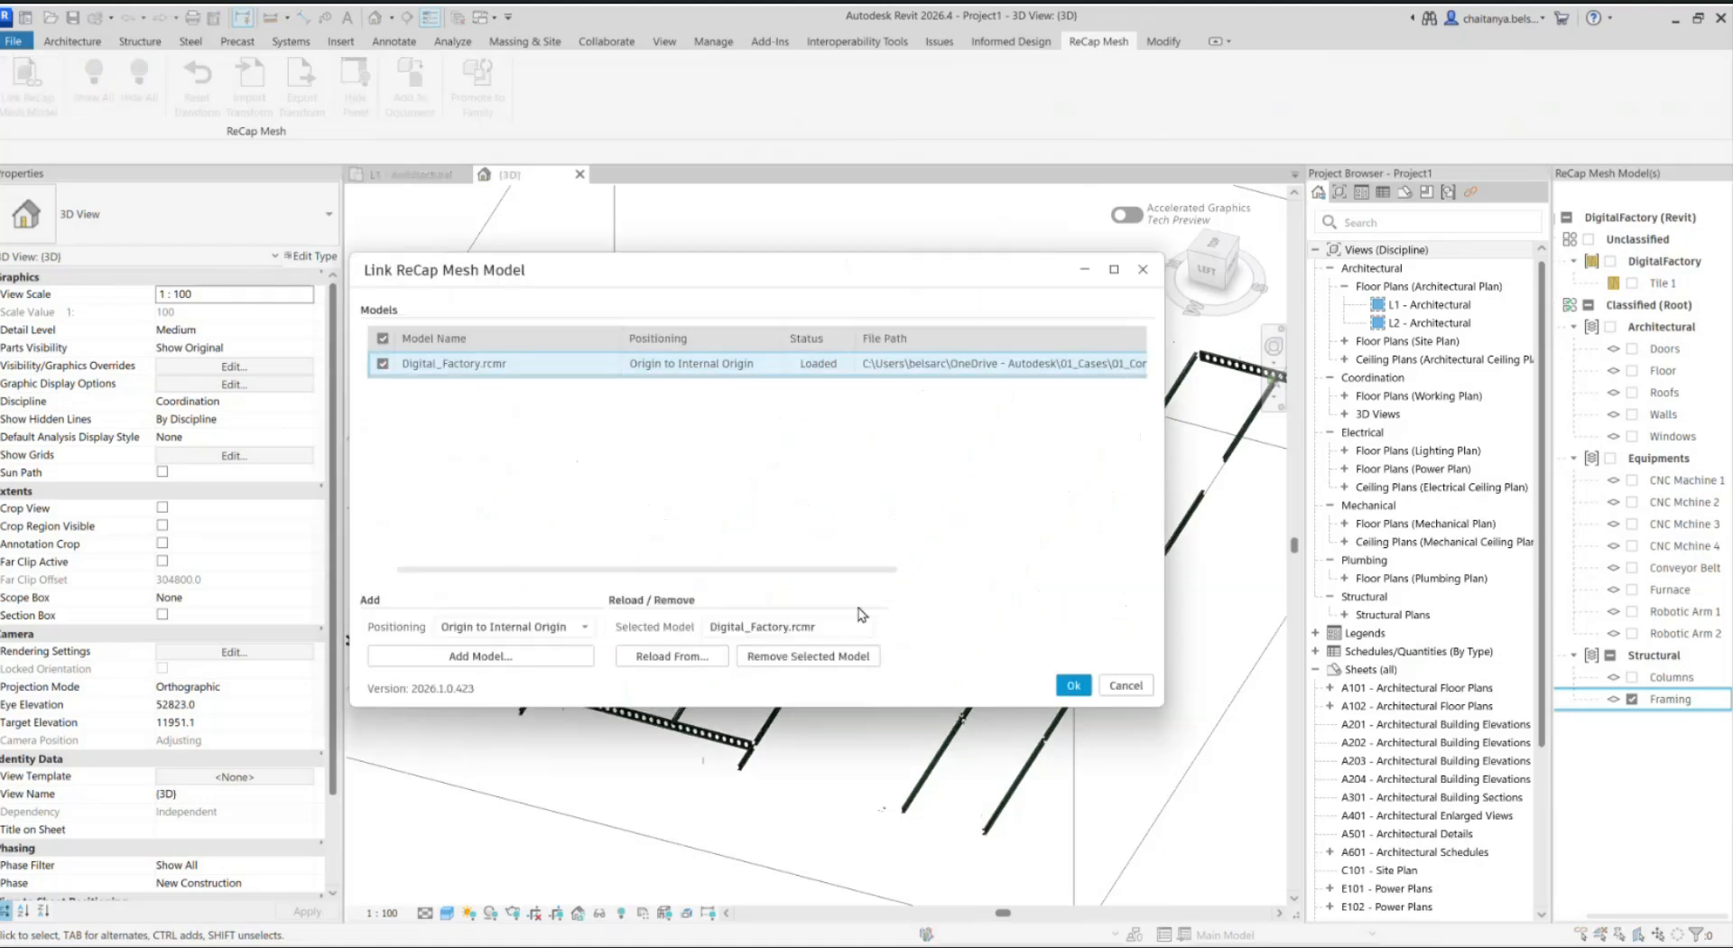
click(861, 666)
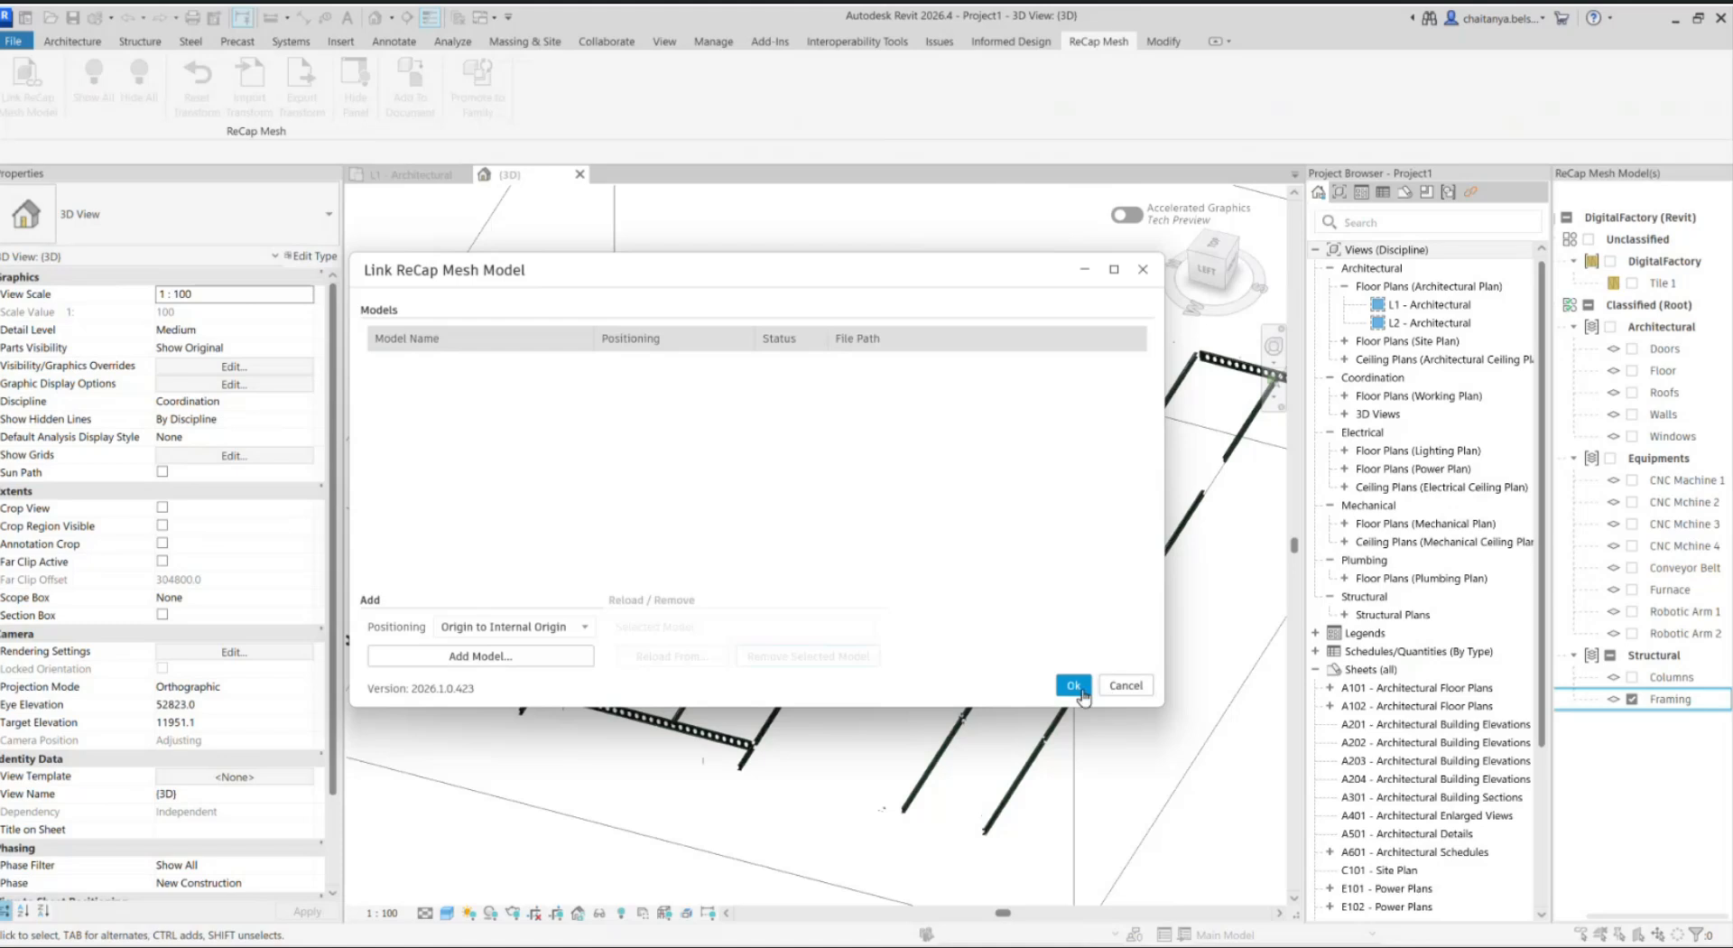
click(1068, 685)
Step: Inspect the properties of one perforated framing beam, clear the selection, and look over the imported framing
scroll(911, 605, up, 5)
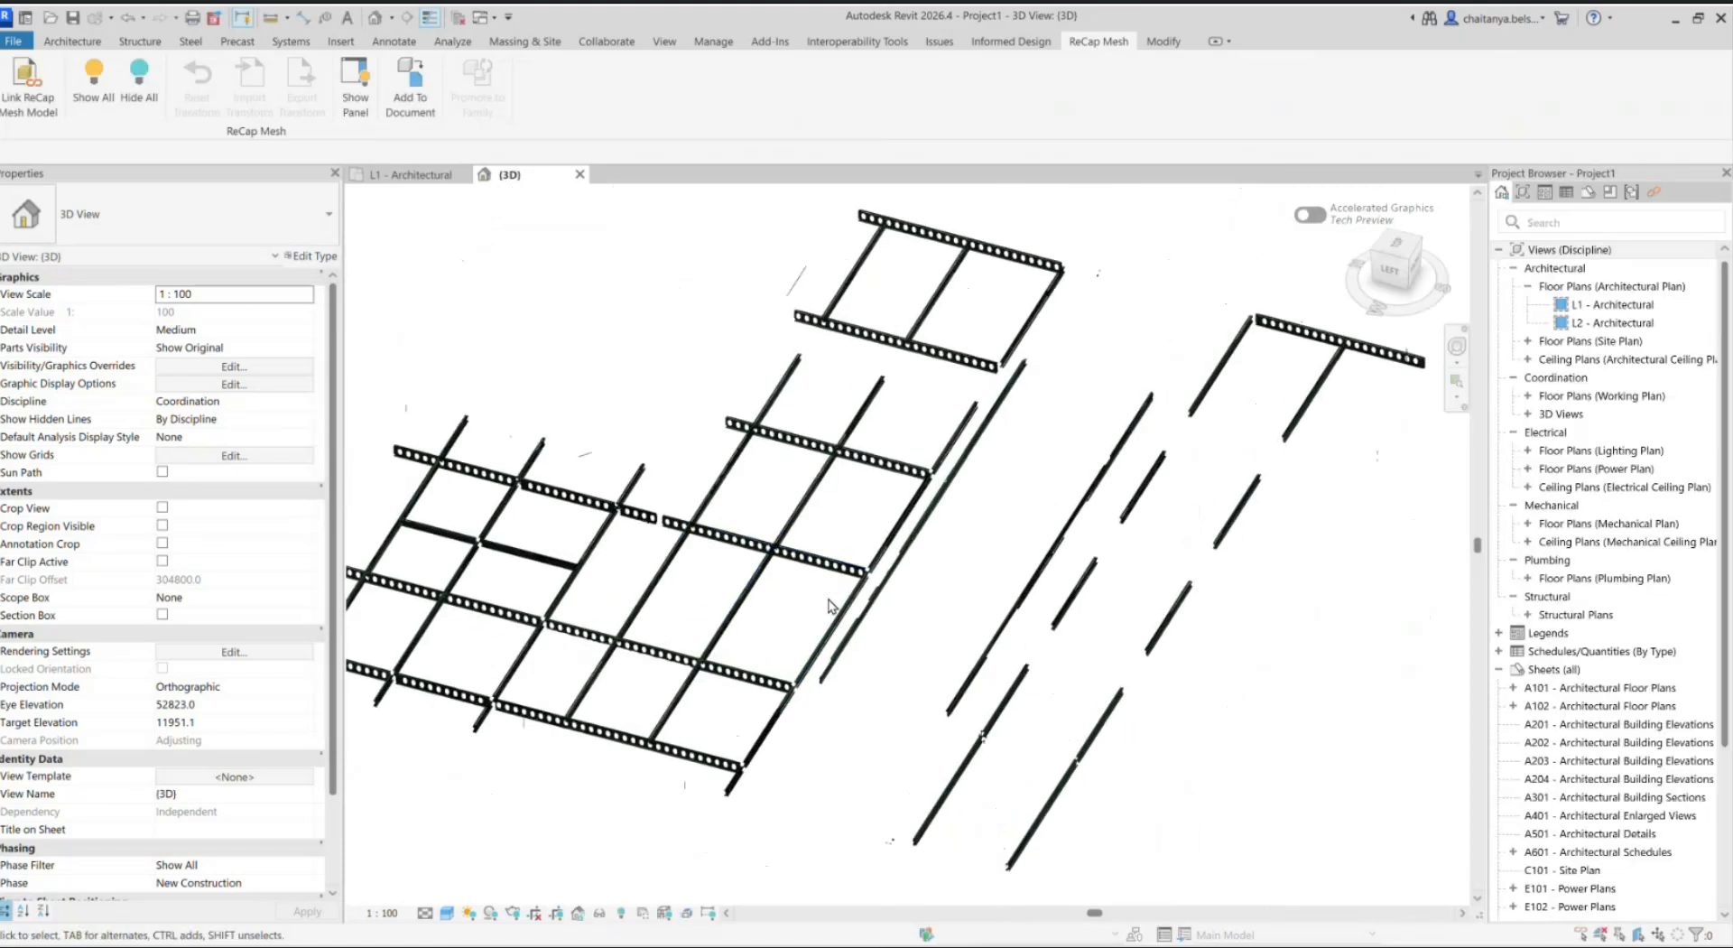
shift+middle_drag(708, 602, 1046, 697)
scroll(1054, 625, up, 2)
scroll(1074, 539, up, 1)
scroll(1047, 697, down, 1)
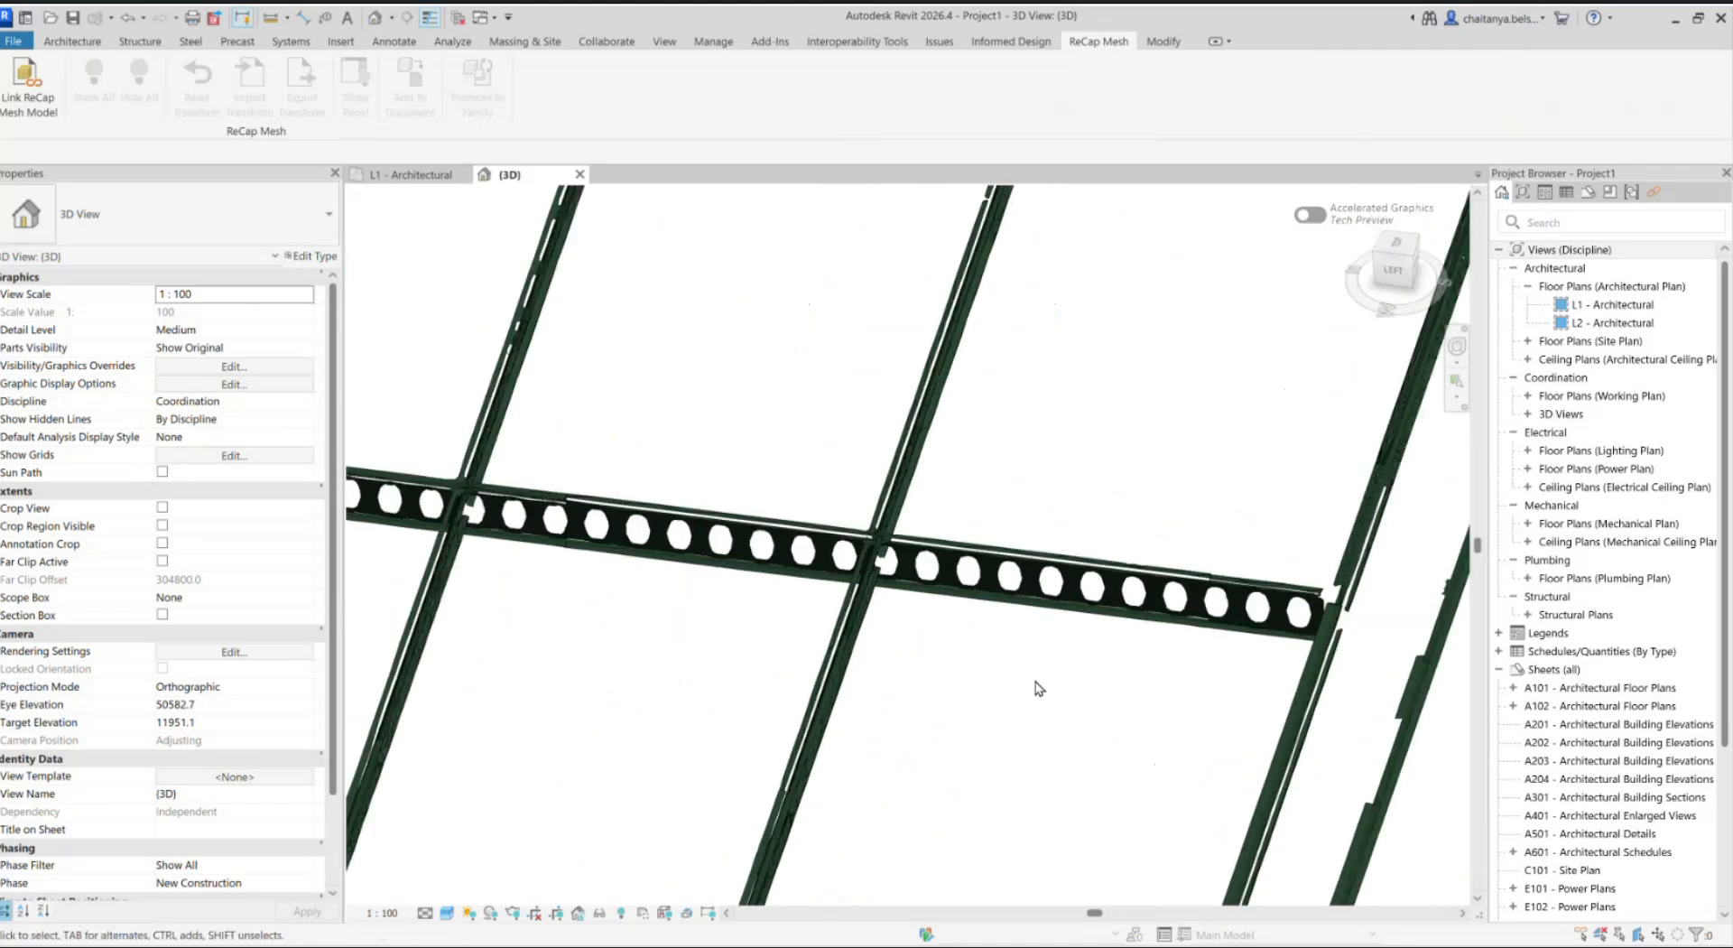
click(1071, 596)
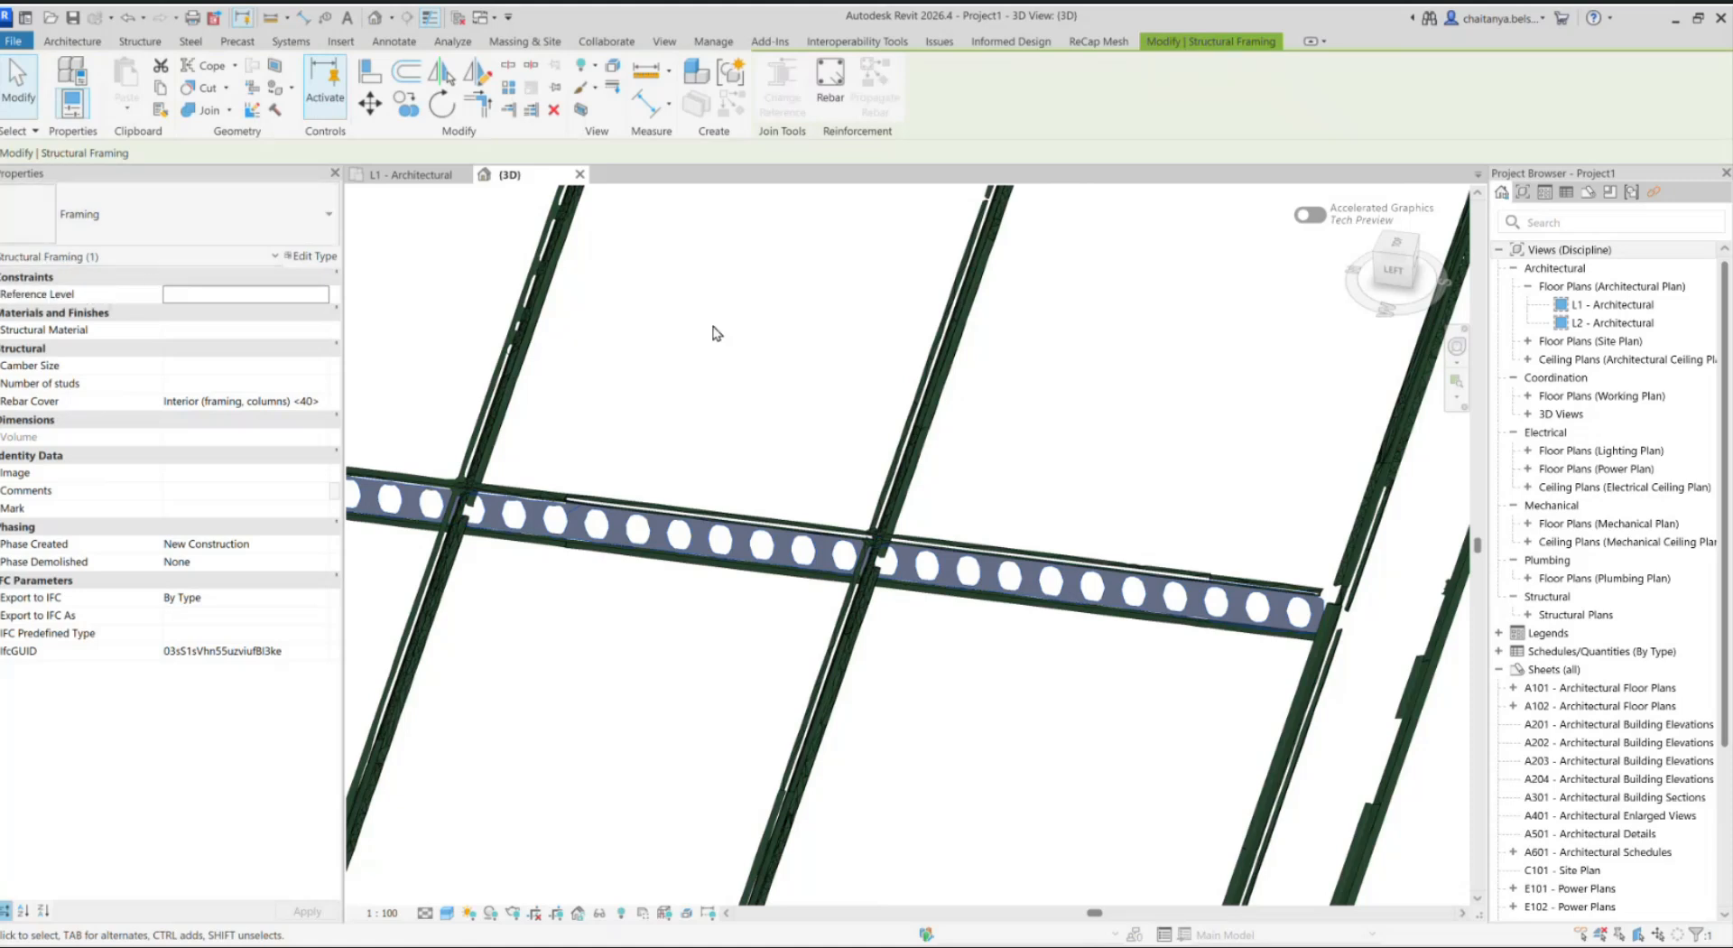
key(Escape)
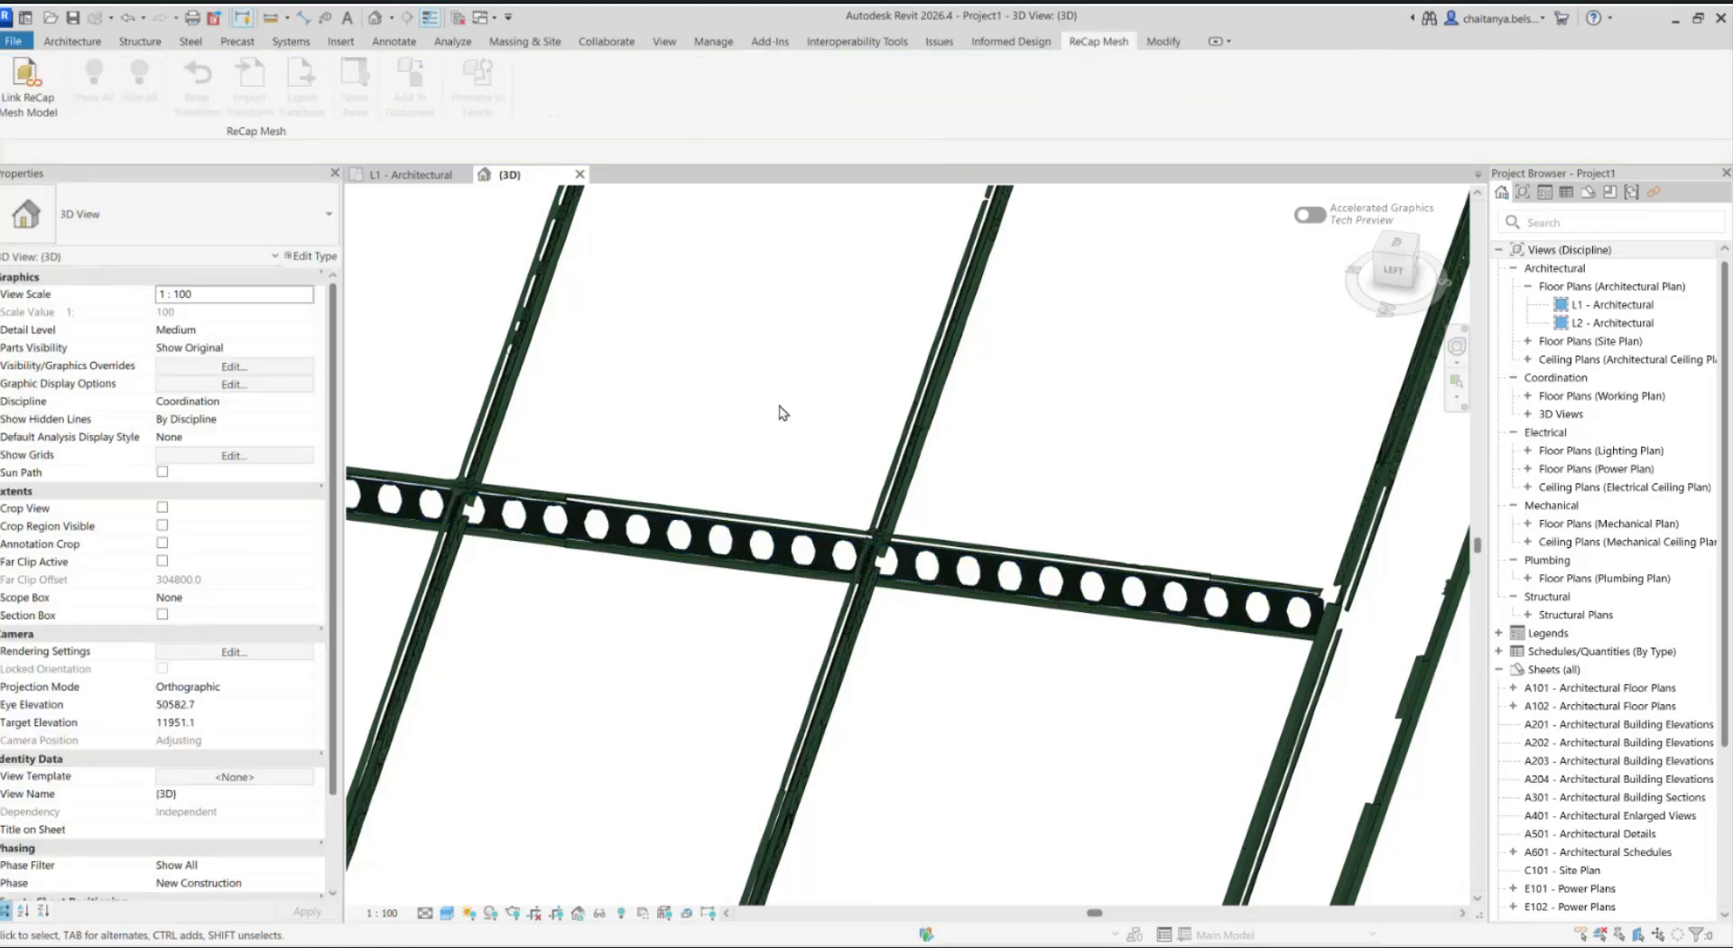
scroll(782, 412, down, 3)
scroll(782, 412, down, 2)
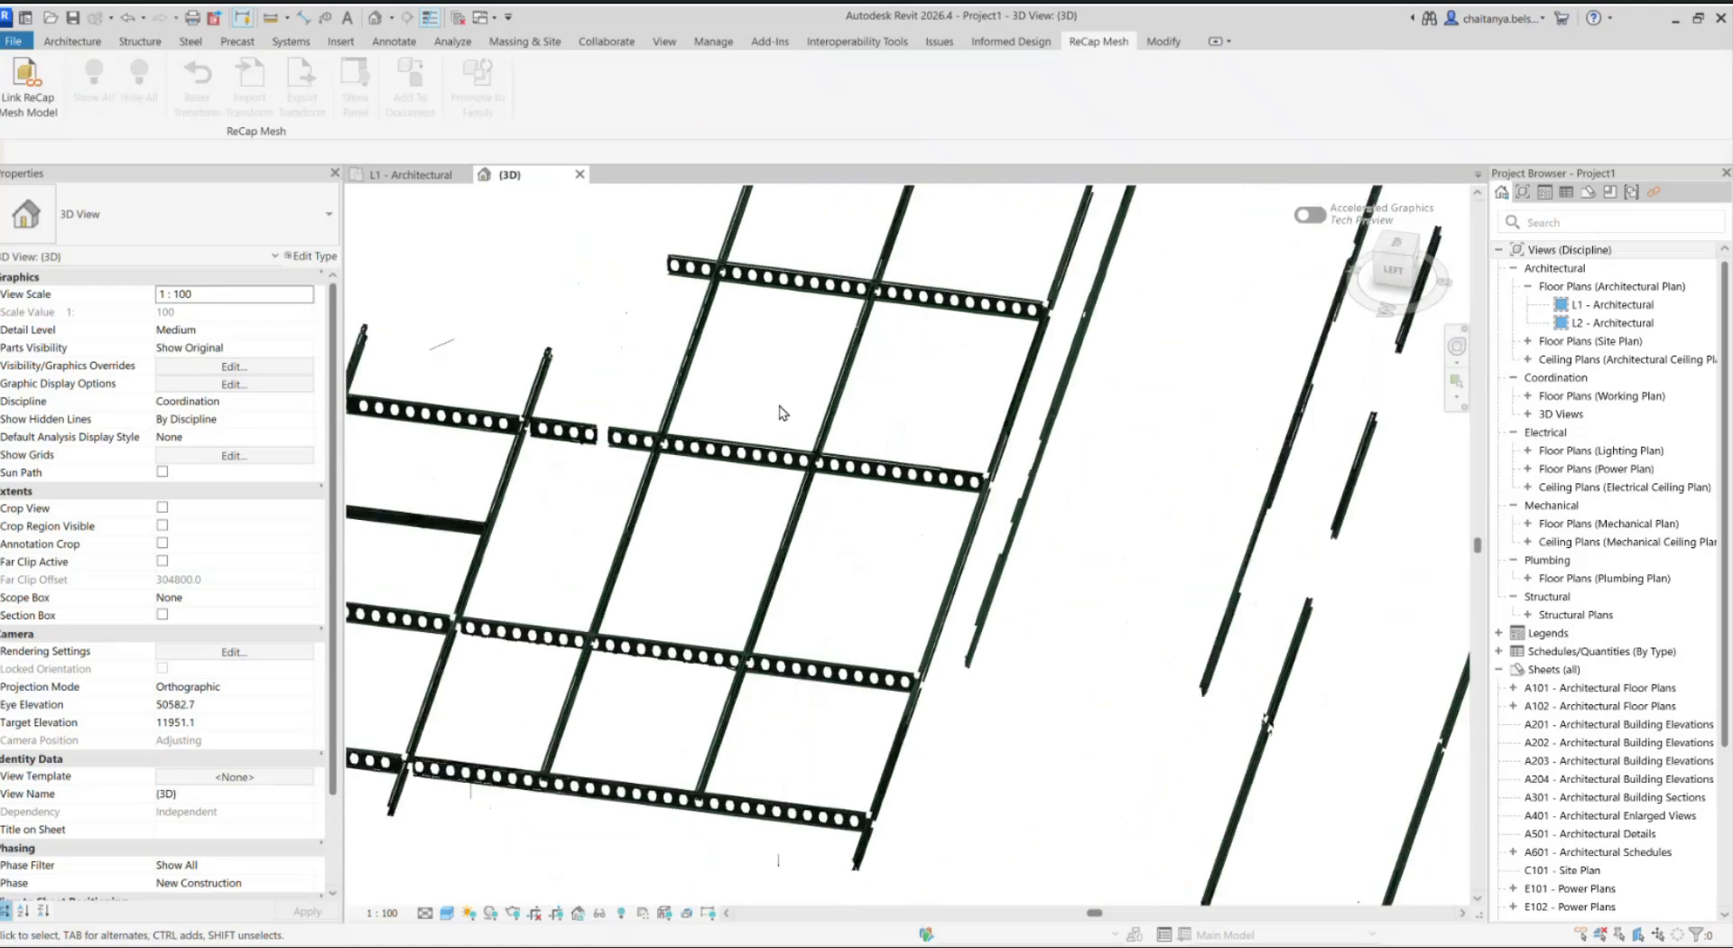
scroll(787, 451, down, 2)
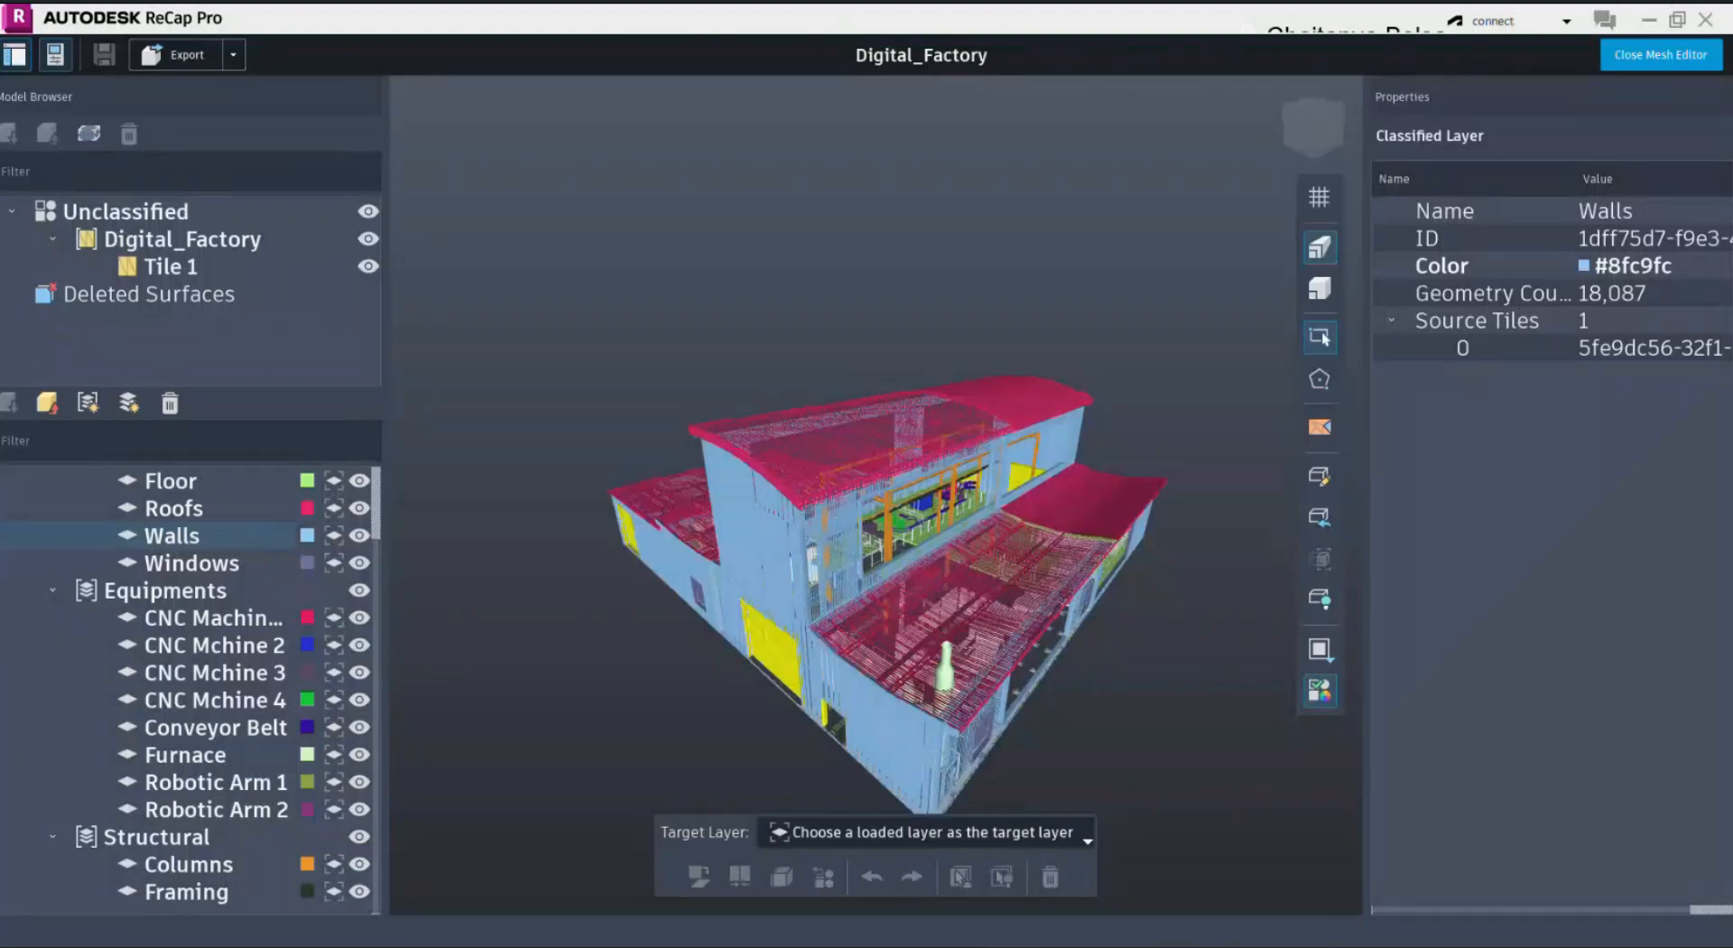
Step: Switch to ReCap Pro and examine the classified CNC machines and robotic arms inside the Digital_Factory mesh
scroll(830, 526, up, 5)
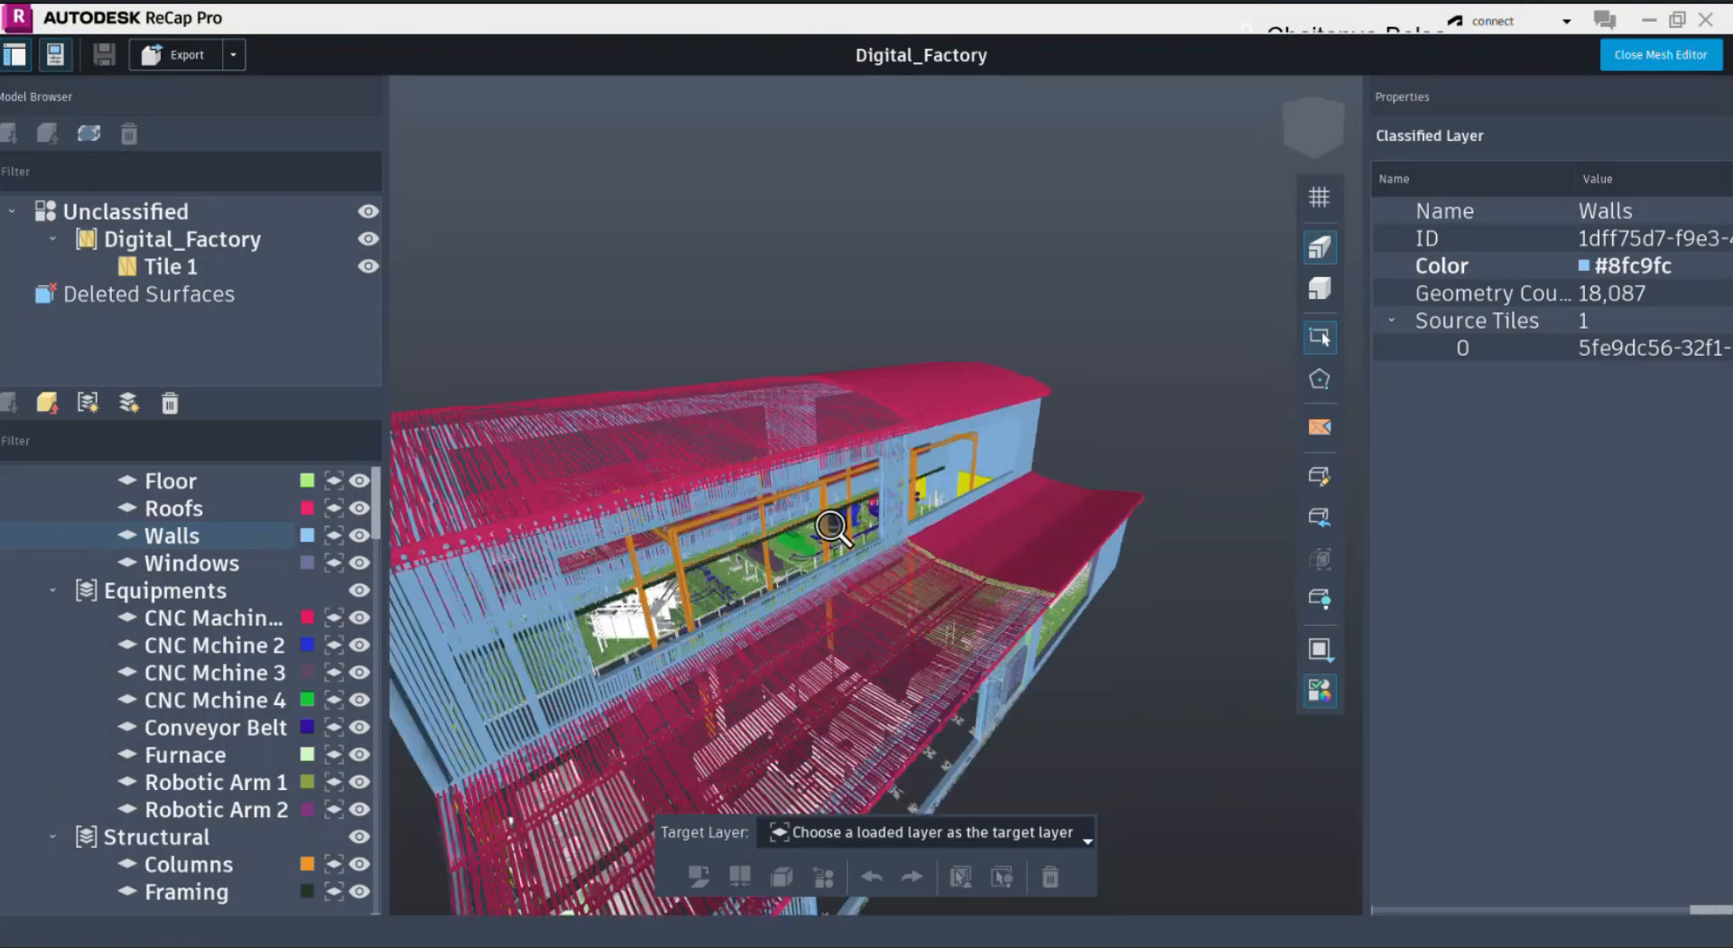
scroll(830, 526, up, 10)
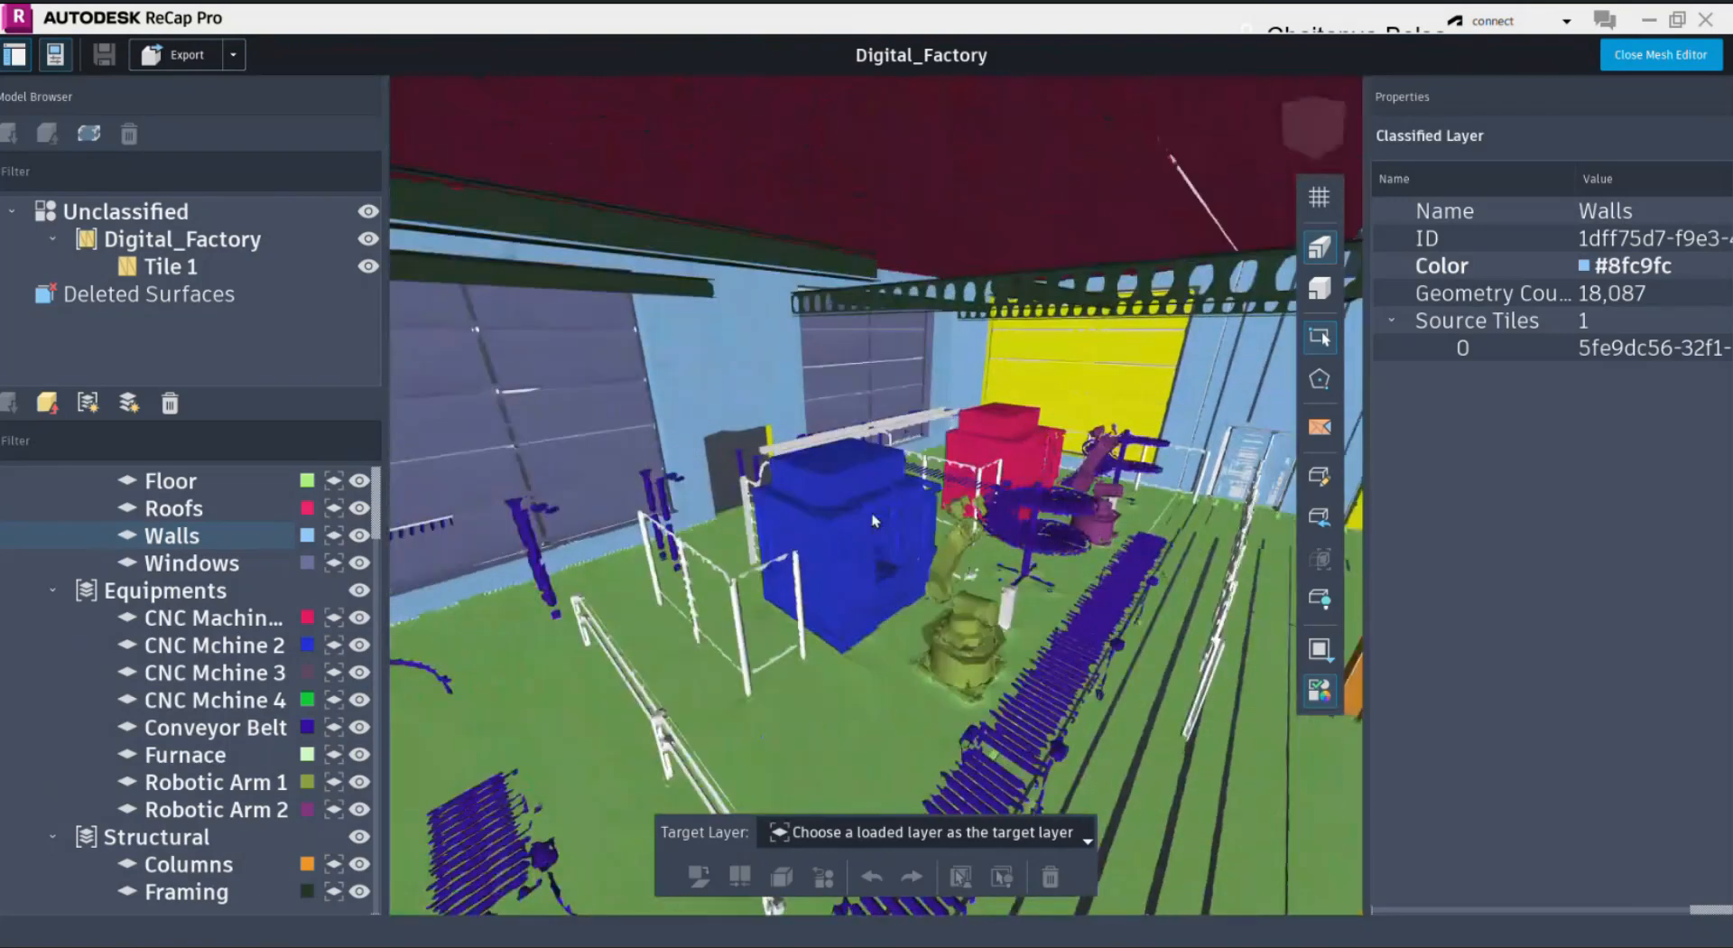
drag(881, 517, 858, 546)
shift+middle_drag(858, 546, 946, 534)
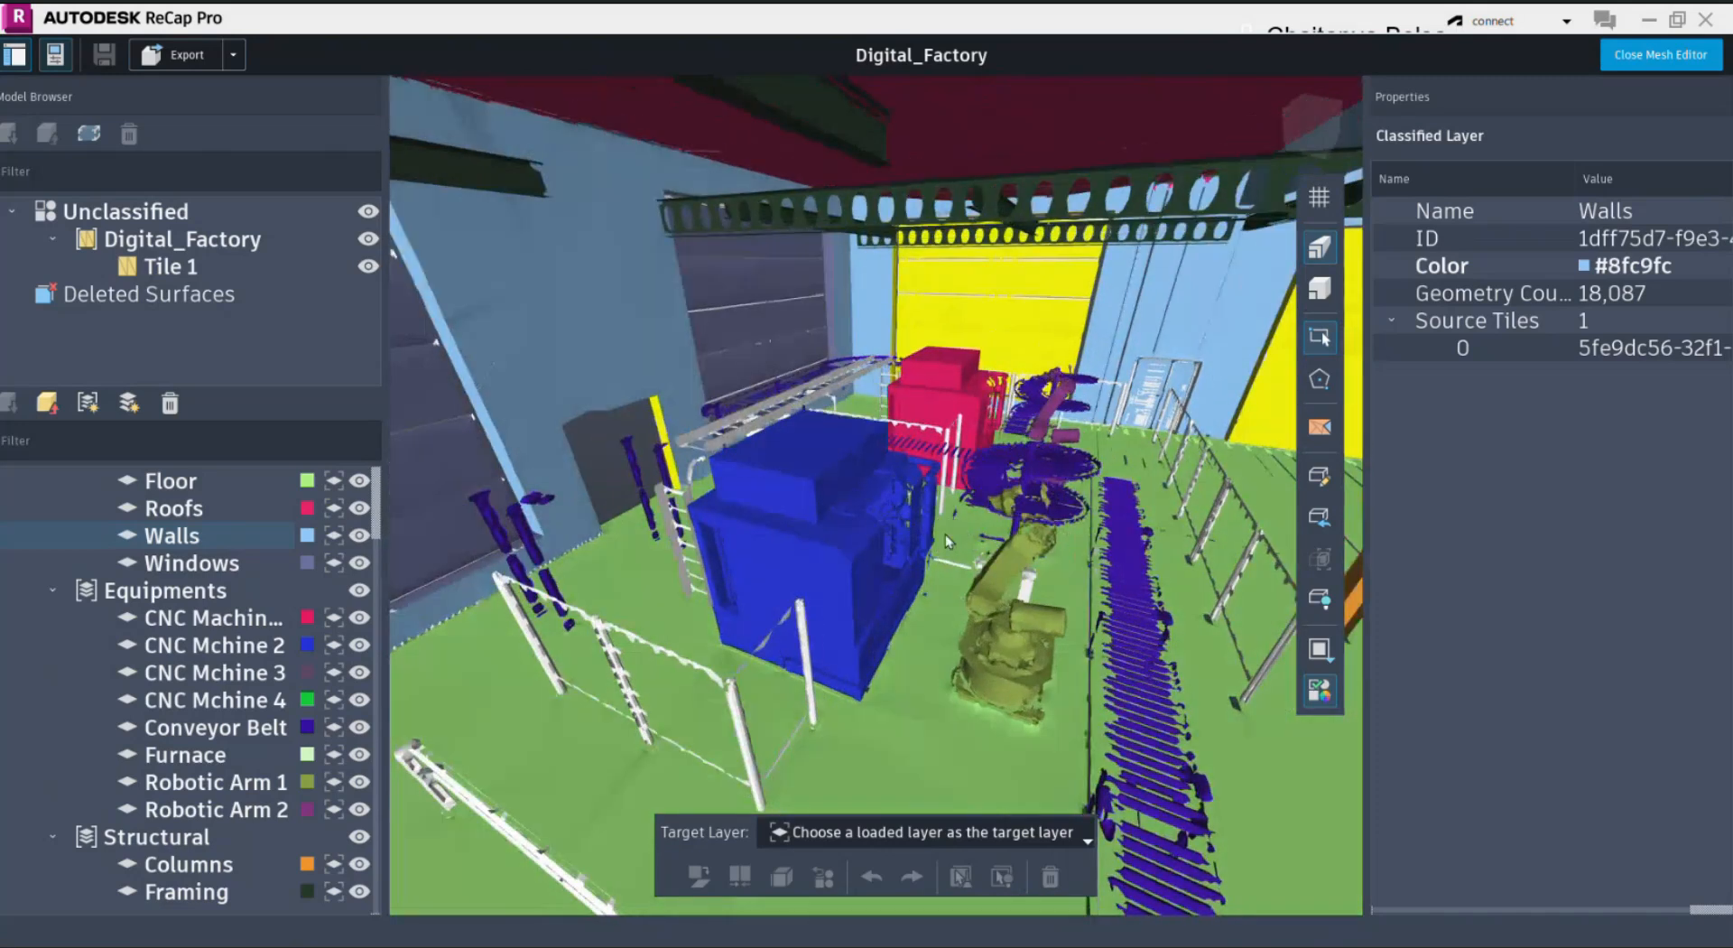
Step: Set up a mesh export containing only the CNC Mchine 2 layer, with its layer-level export toggle switched on
click(185, 62)
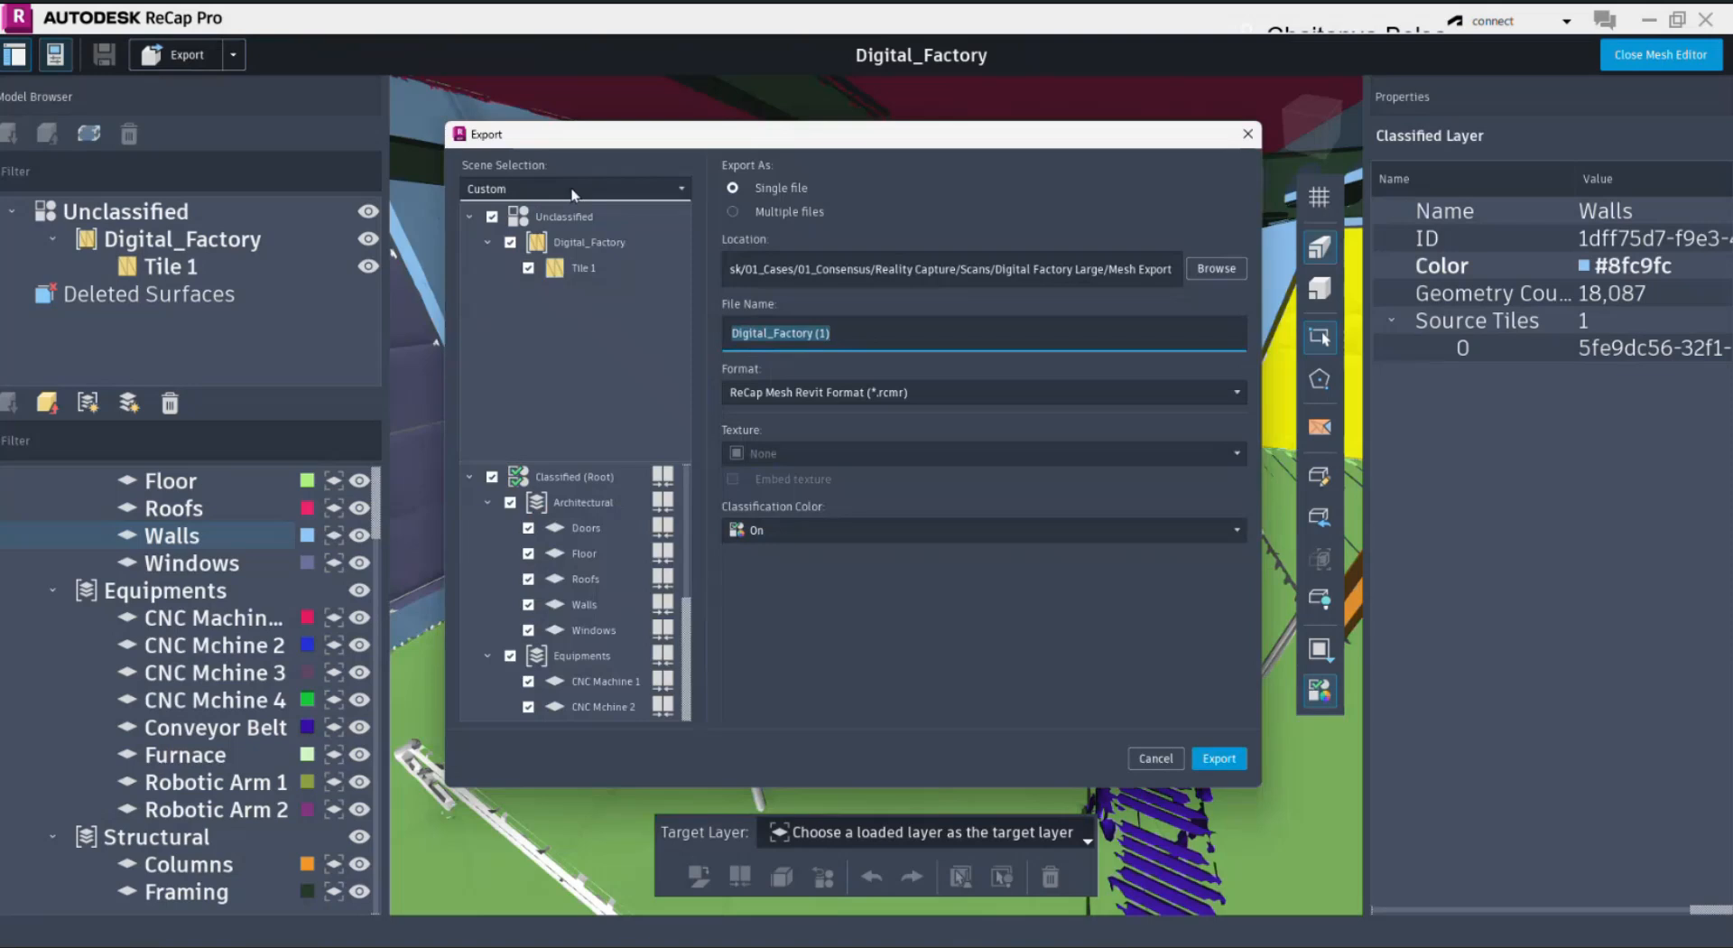
click(492, 216)
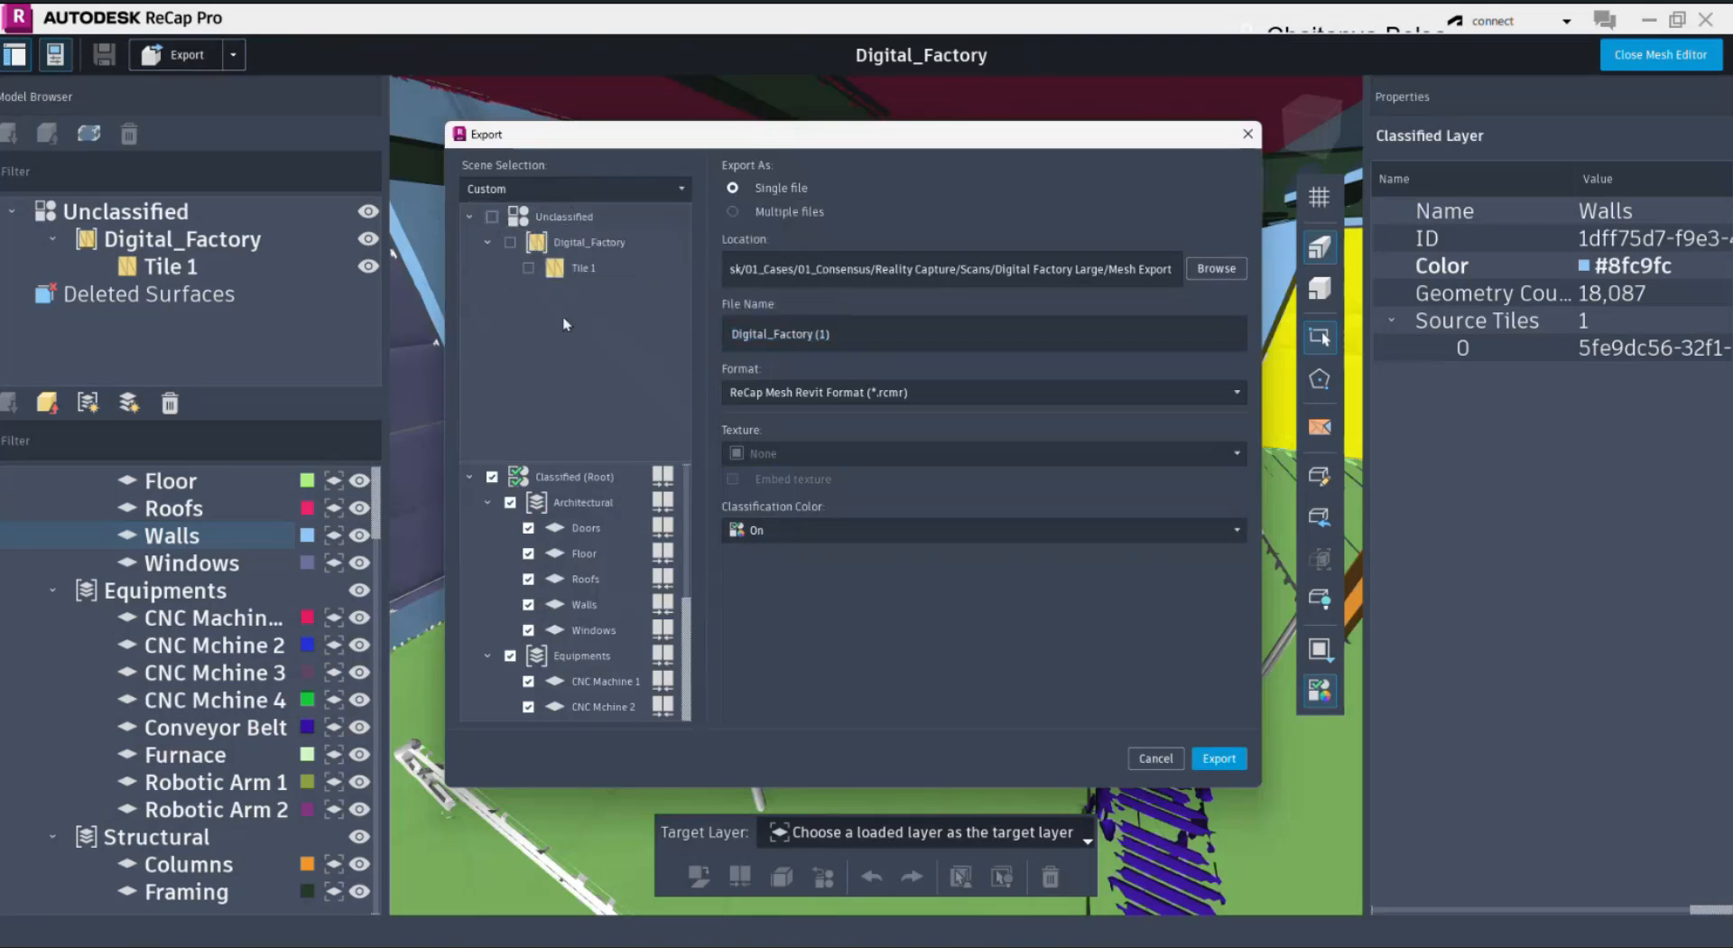
click(494, 479)
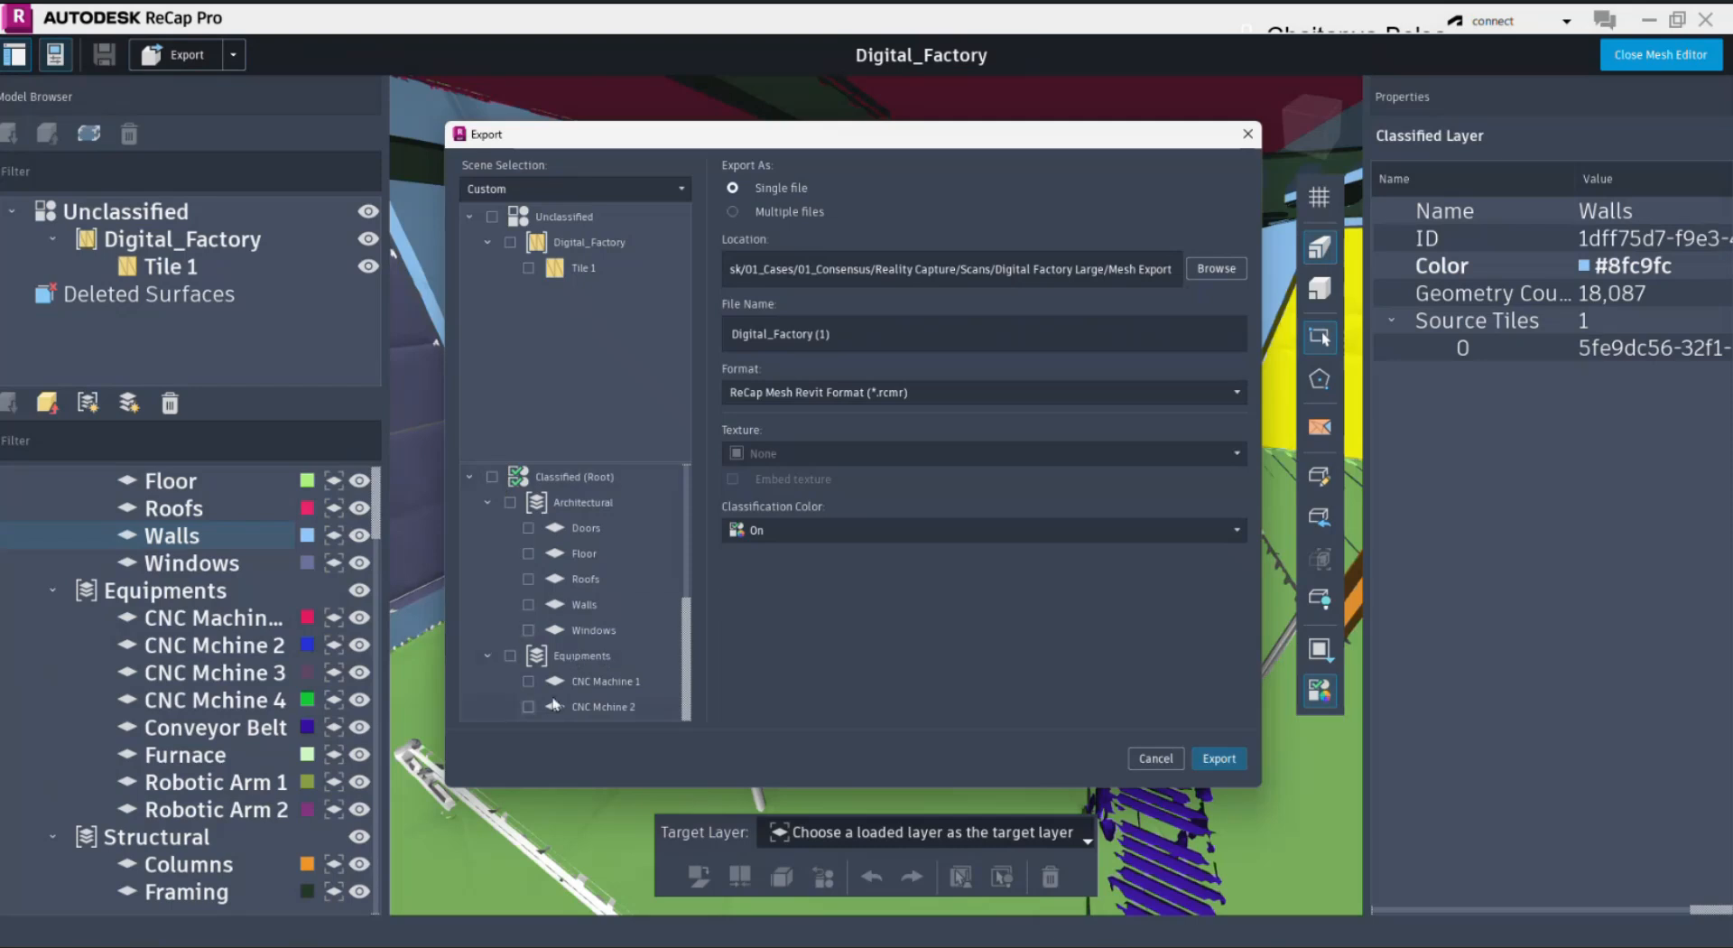
click(528, 706)
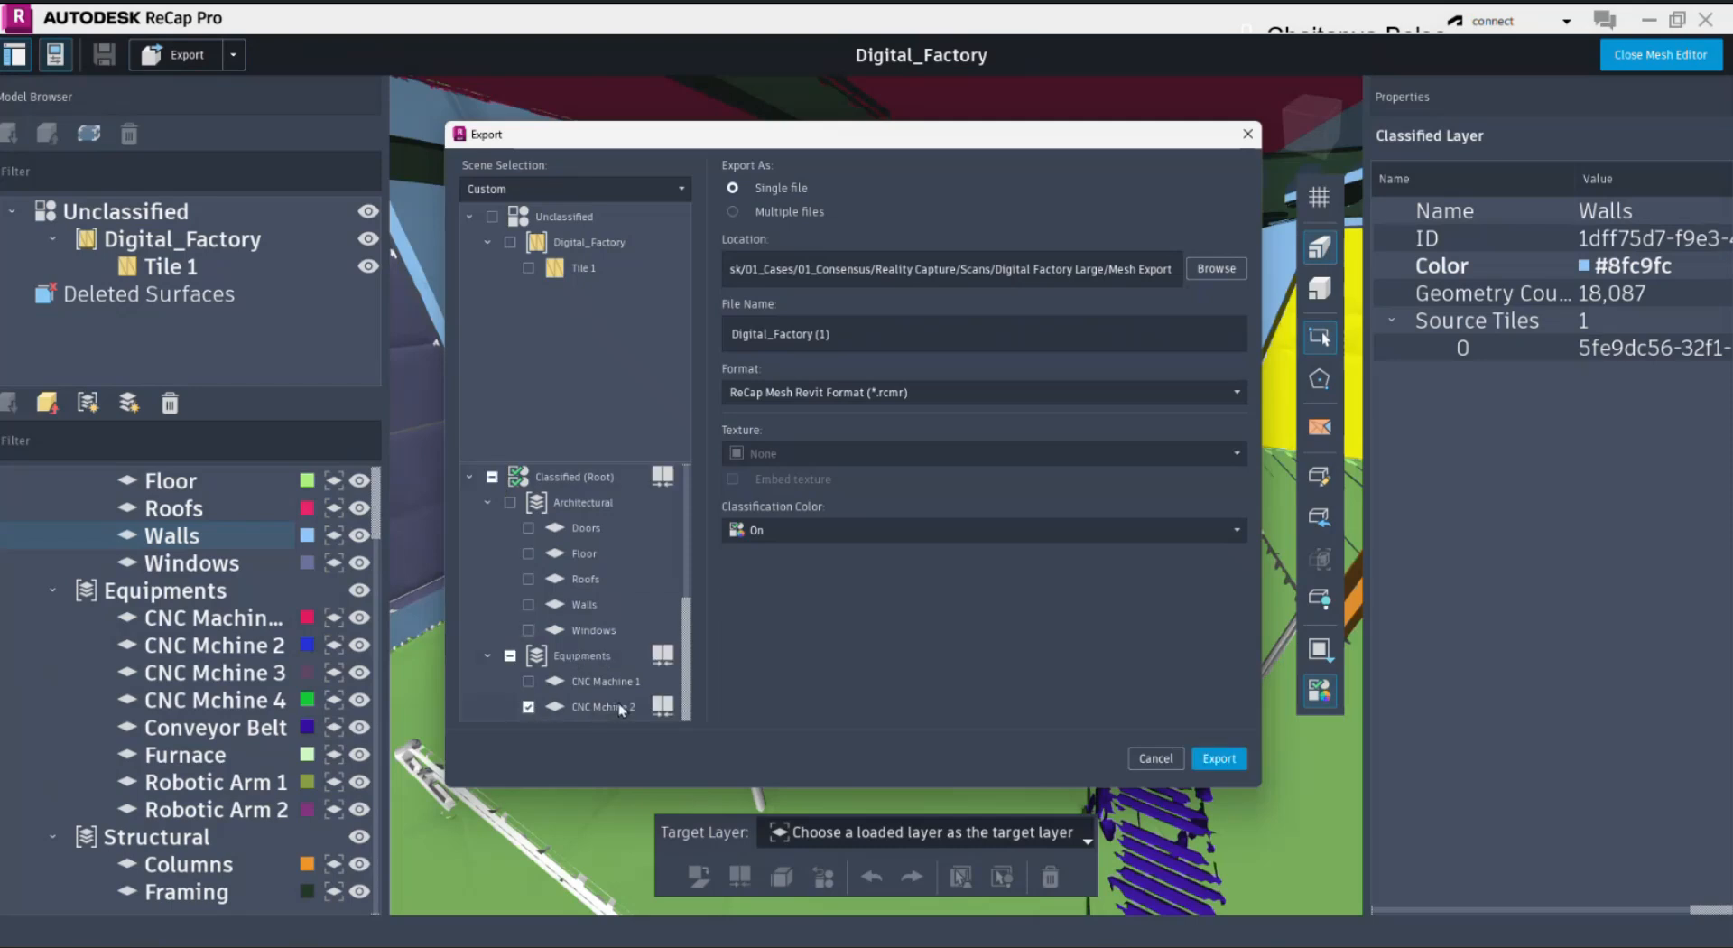
click(663, 707)
Step: Set the export location to the Digital Factory Large folder, name the file CNC Machine, and export it in ReCap Mesh Revit Format
click(1197, 269)
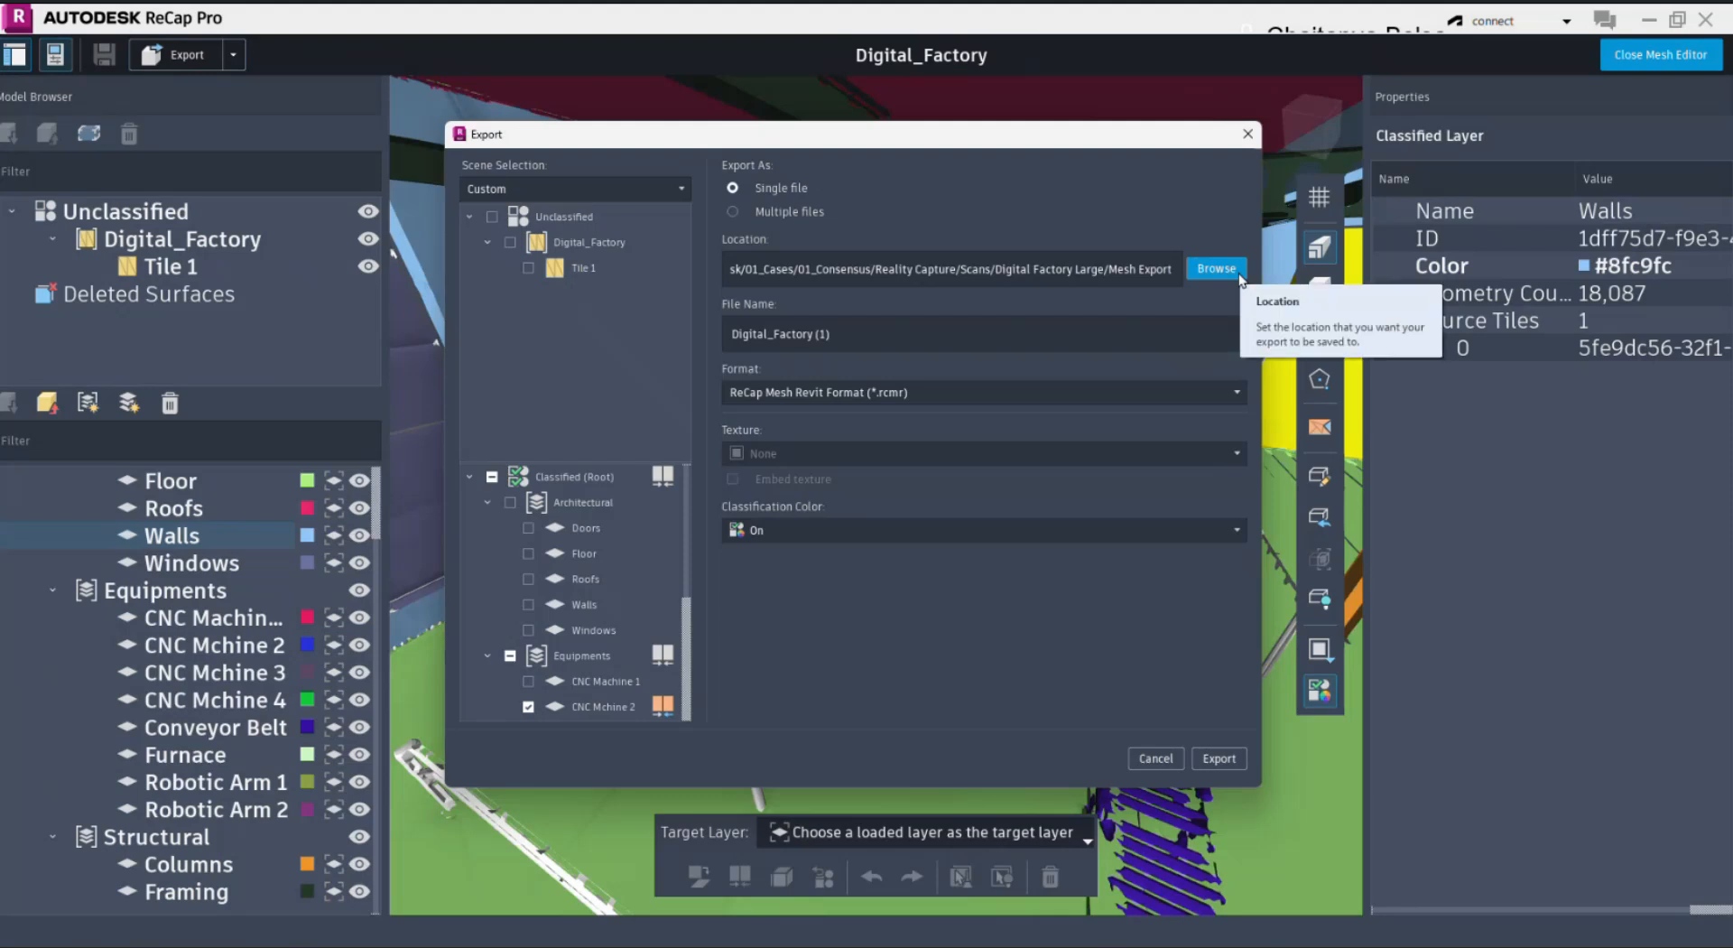
click(1238, 270)
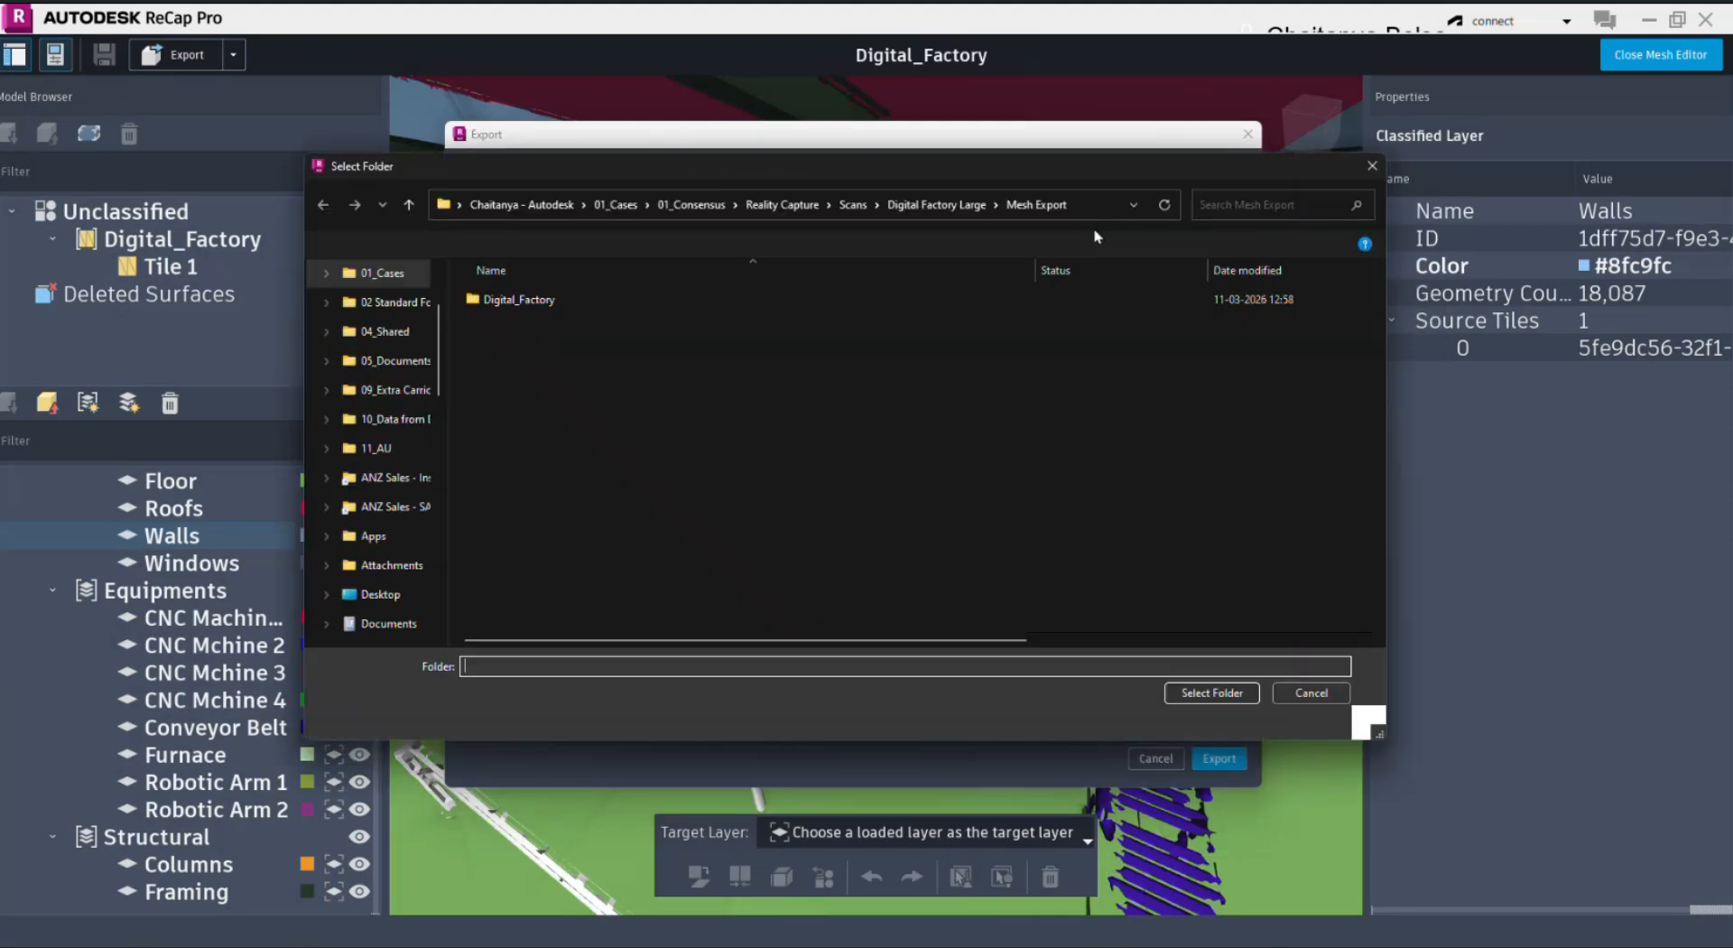
key(Return)
text(CN)
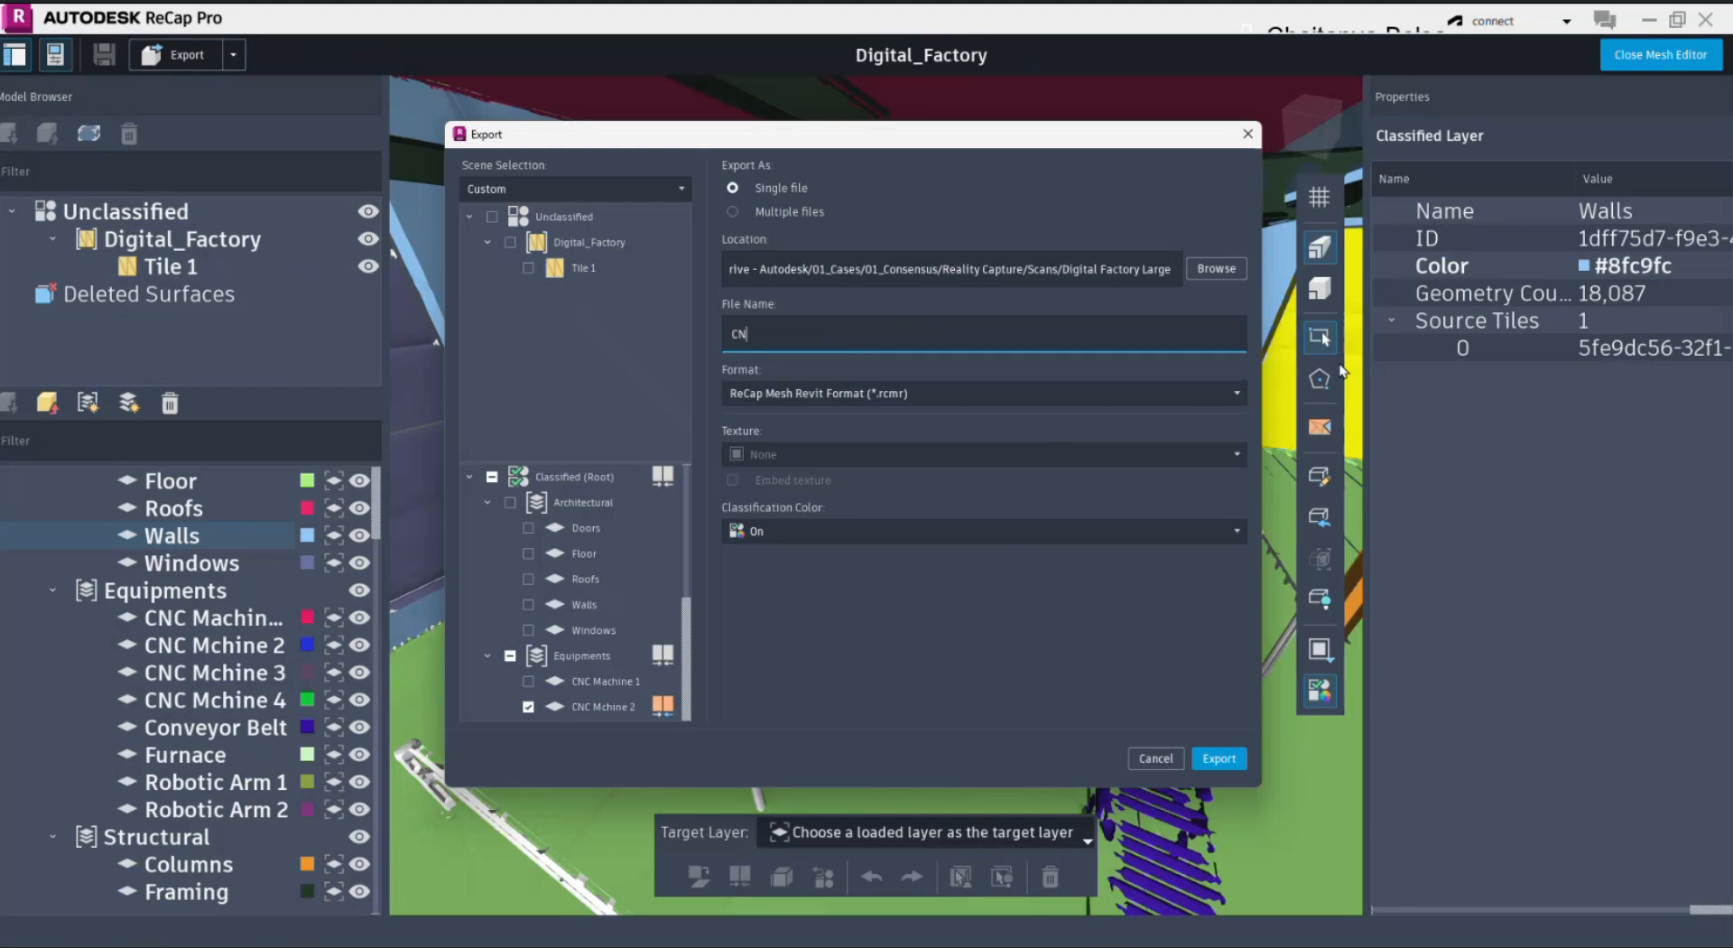
text(C Machine)
click(1227, 761)
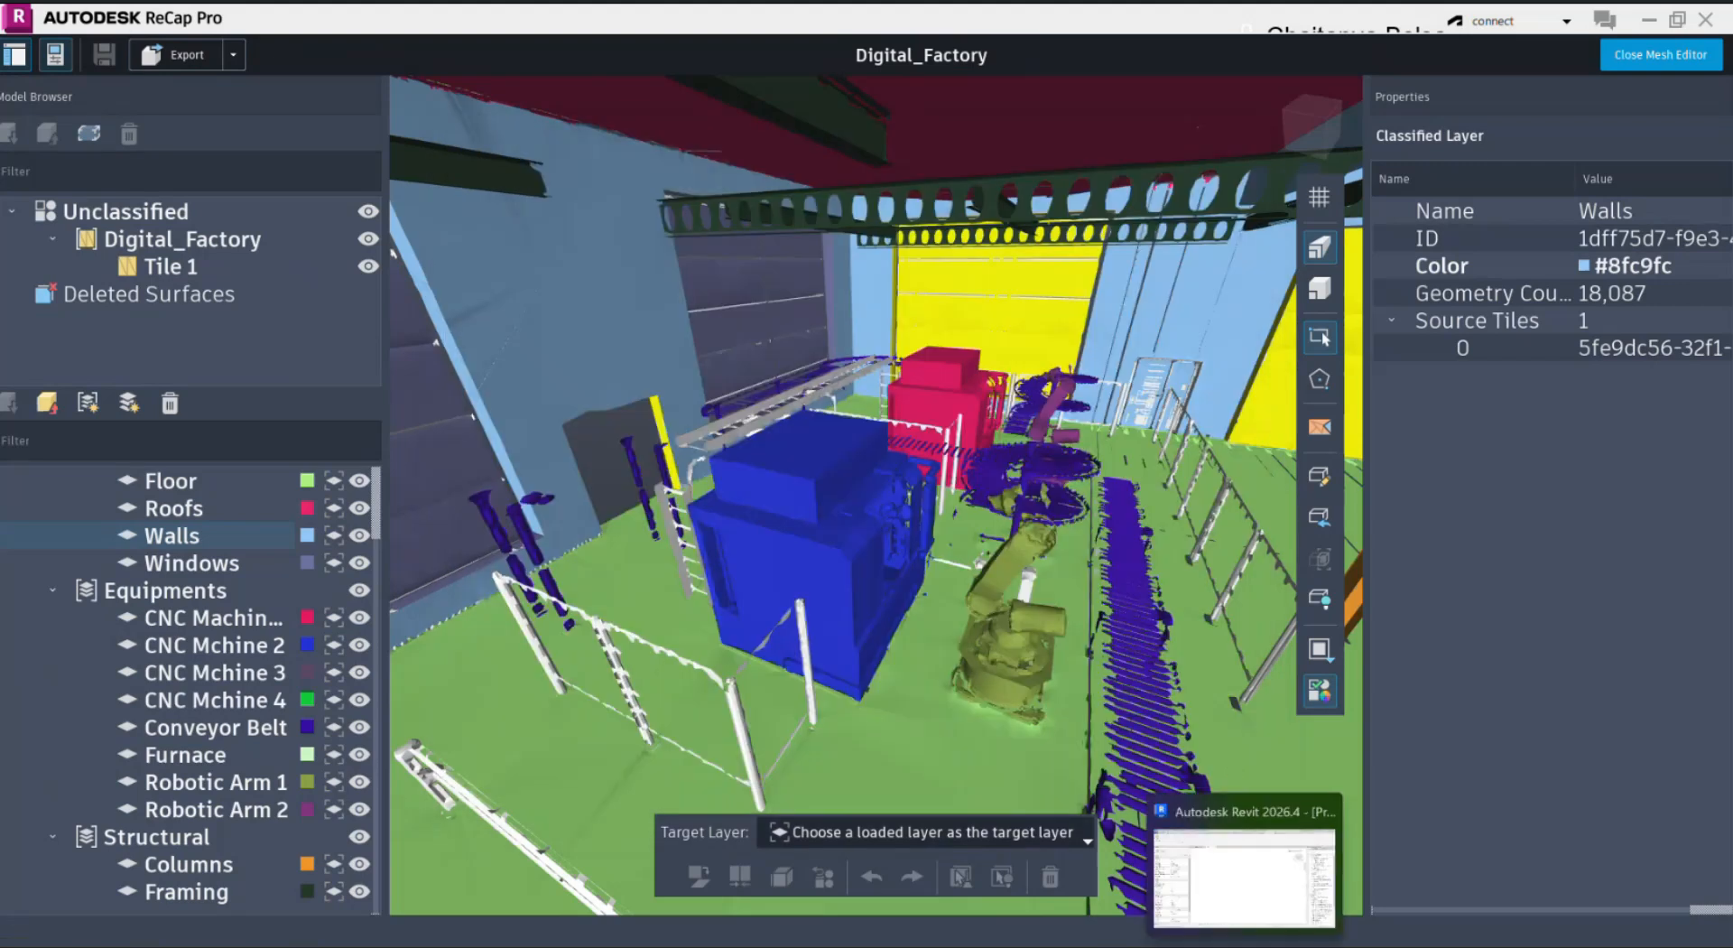
Step: Switch to Revit, link CNC Machine.rcmr with Origin to Internal Origin positioning, and look over the machine mesh
click(1244, 945)
click(27, 80)
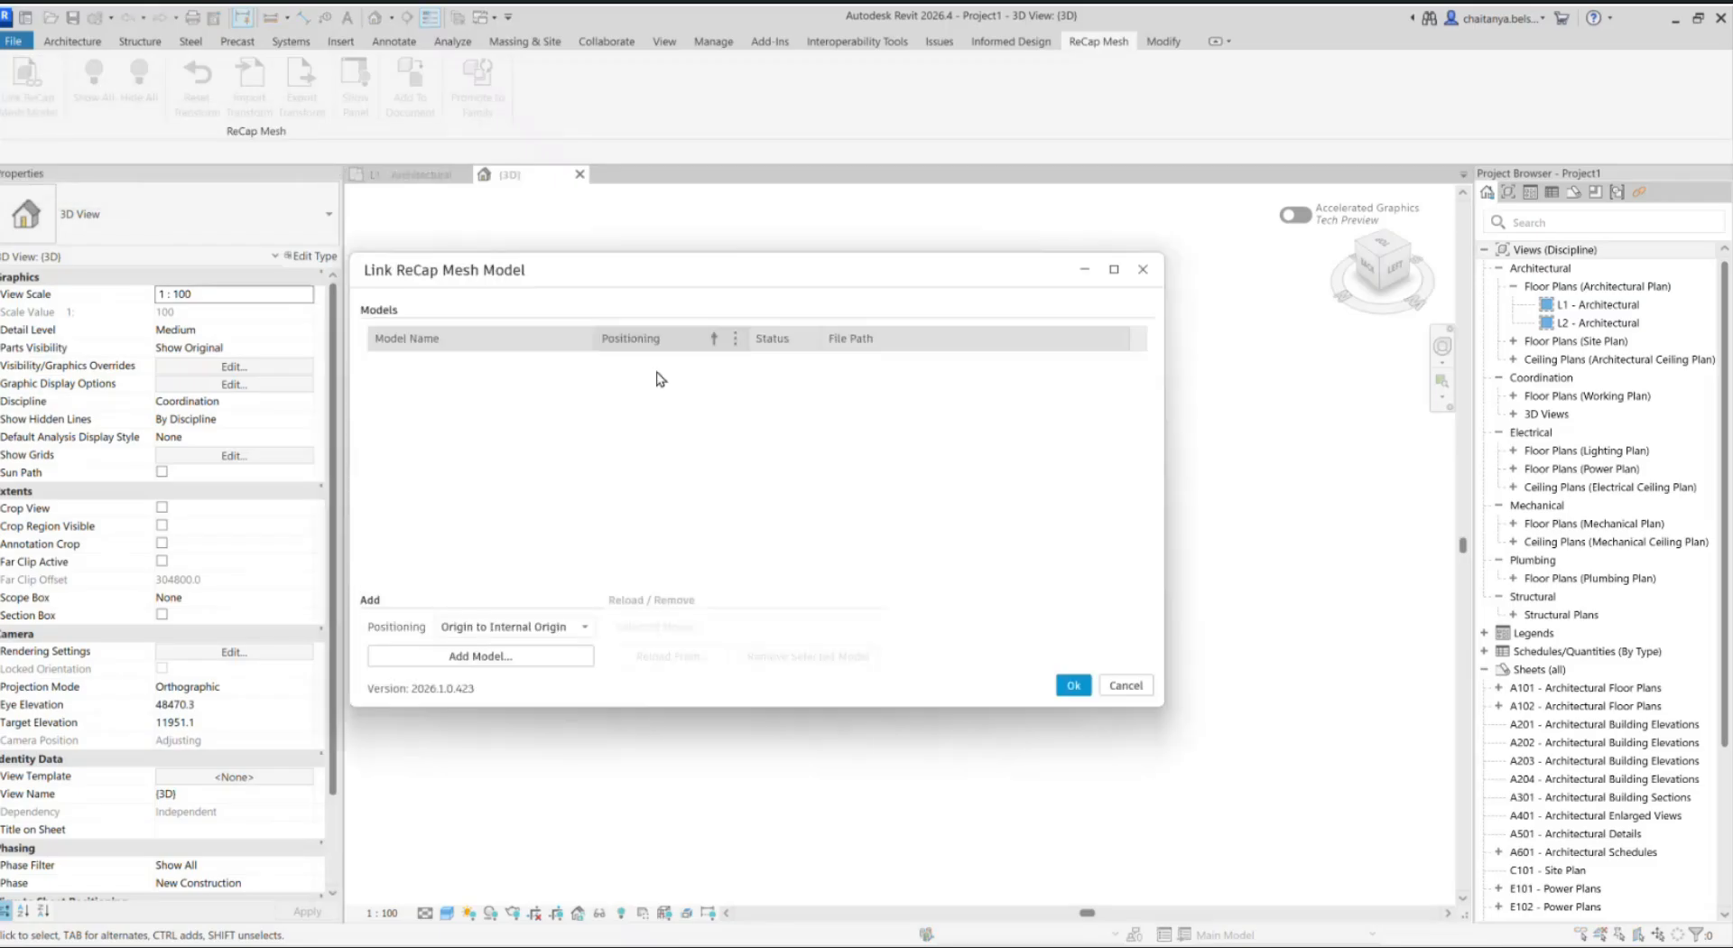
click(513, 656)
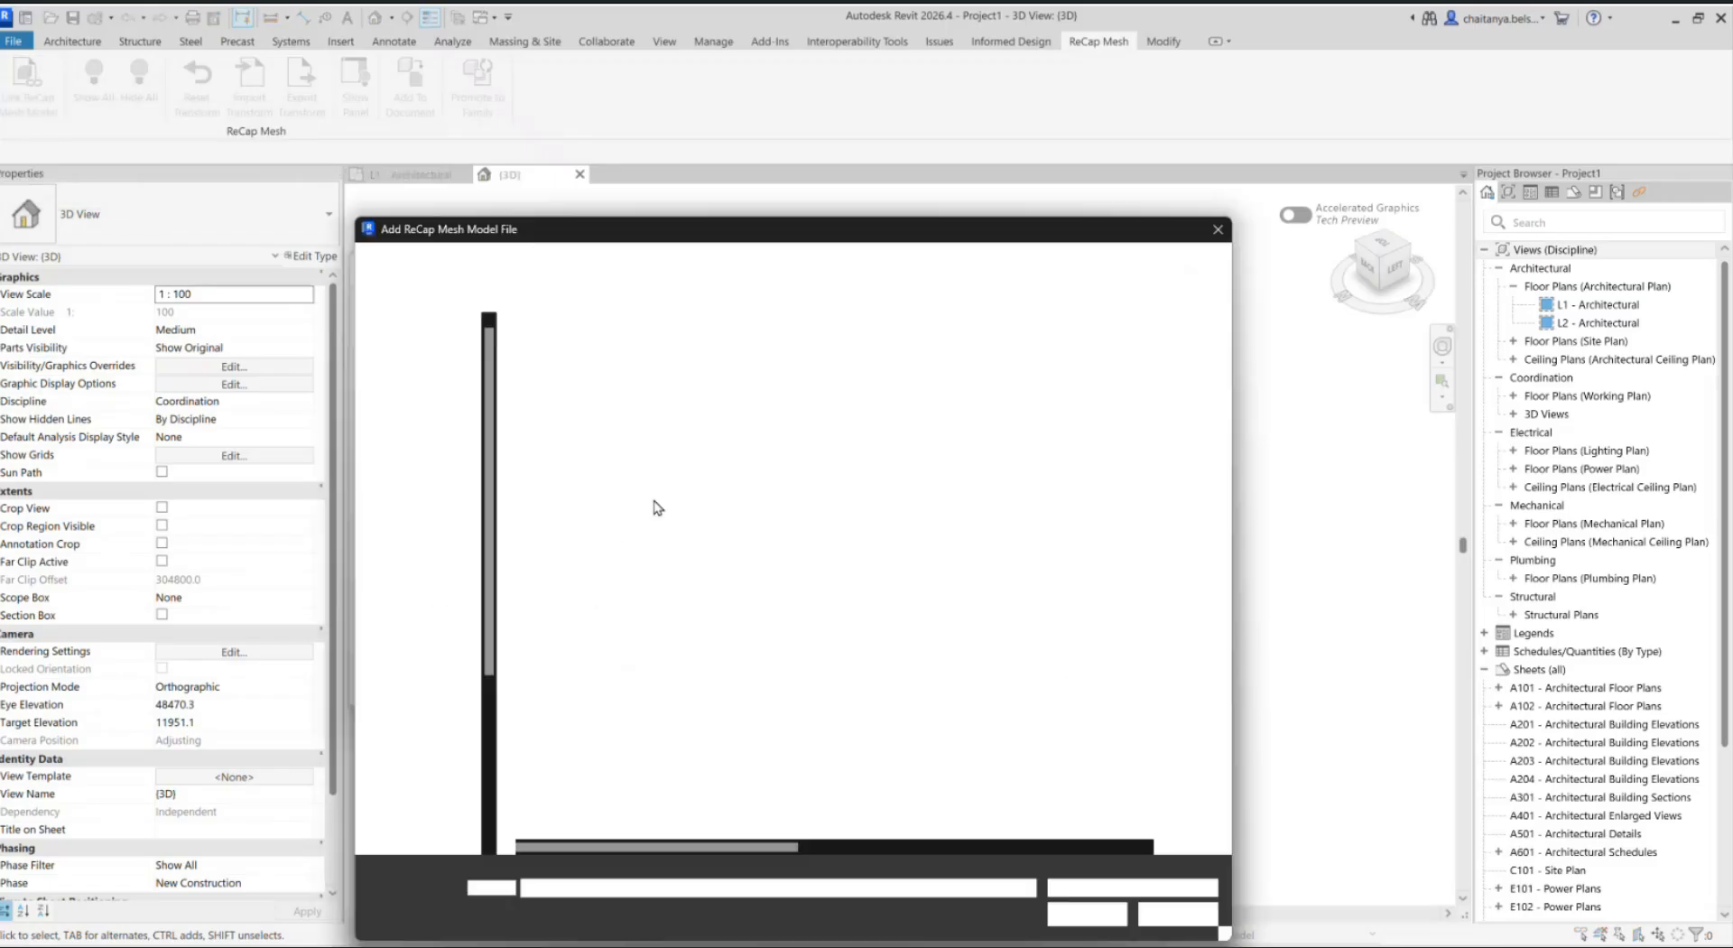
key(Return)
scroll(740, 507, up, 3)
shift+middle_drag(757, 526, 735, 576)
scroll(885, 511, up, 5)
middle_drag(885, 510, 901, 578)
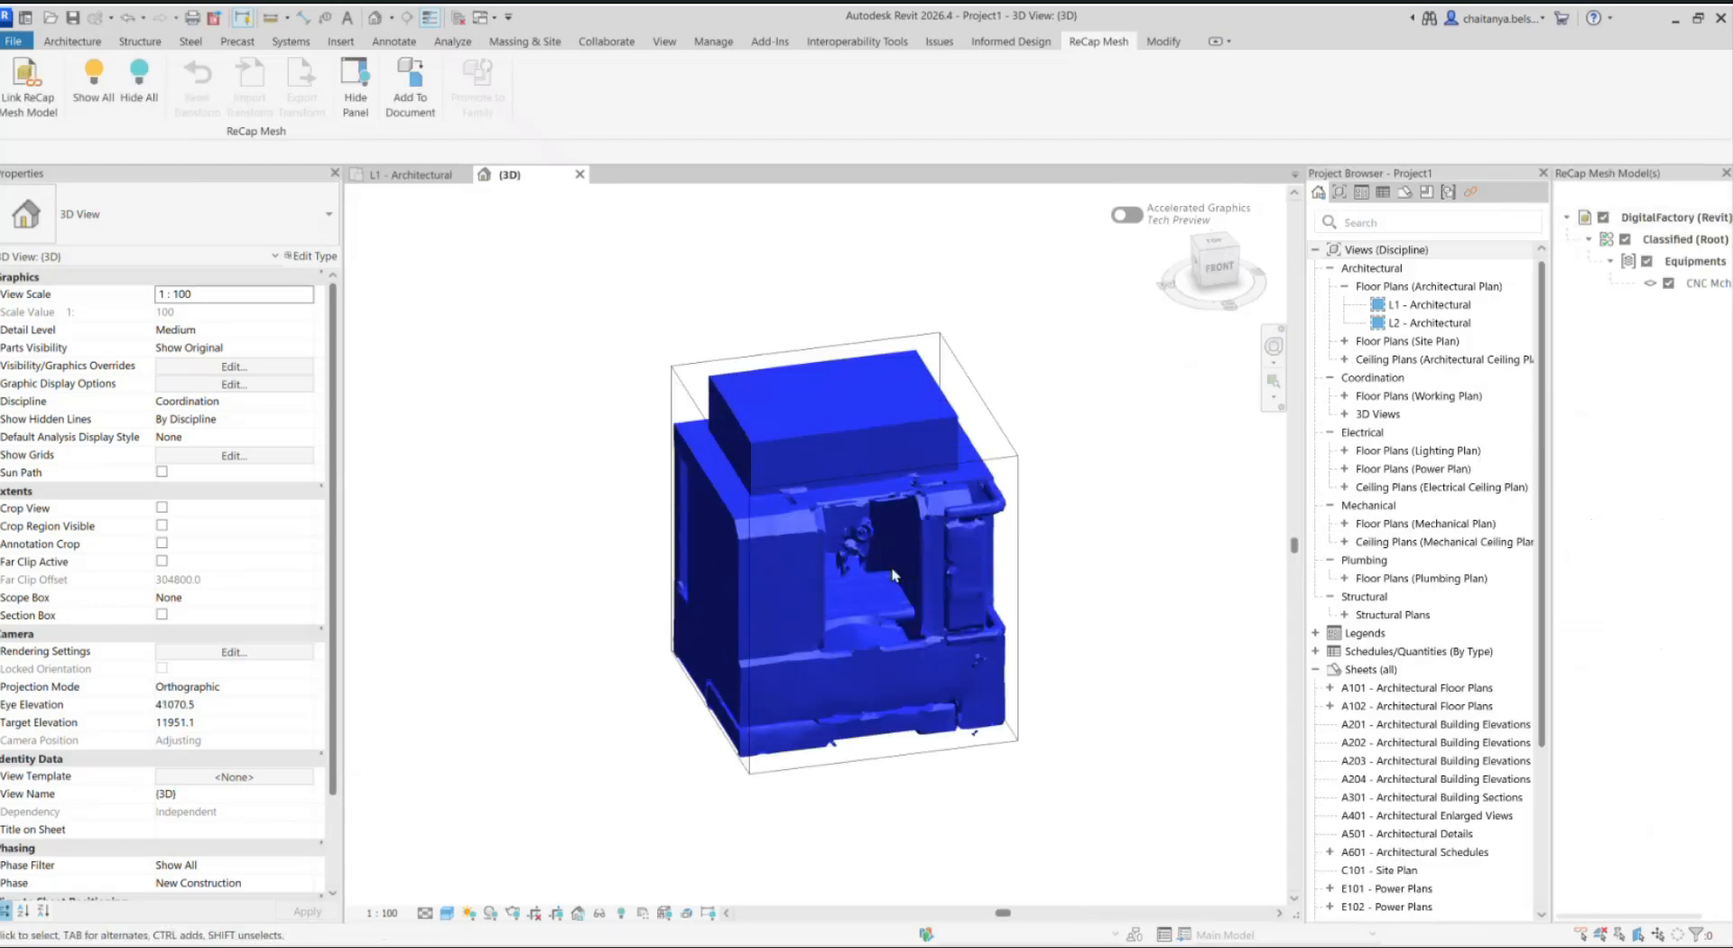
scroll(893, 575, up, 2)
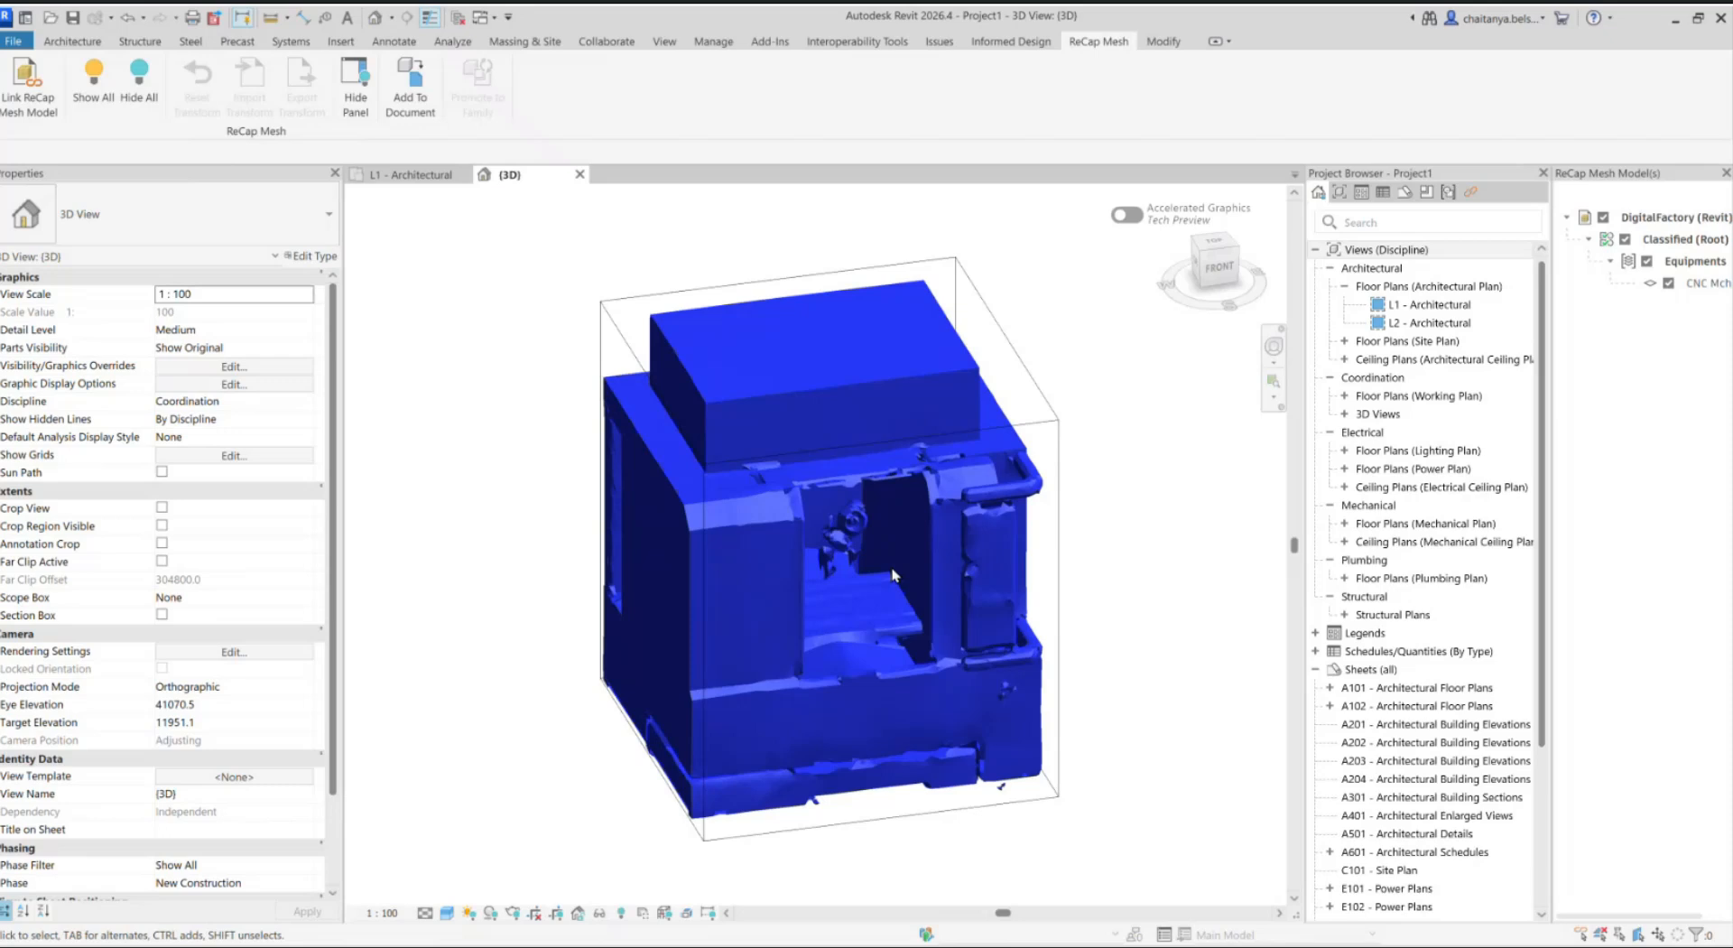
Step: Add the CNC Mchine 2 mesh layer to the document with its Revit category set to Mechanical Equipment
click(404, 76)
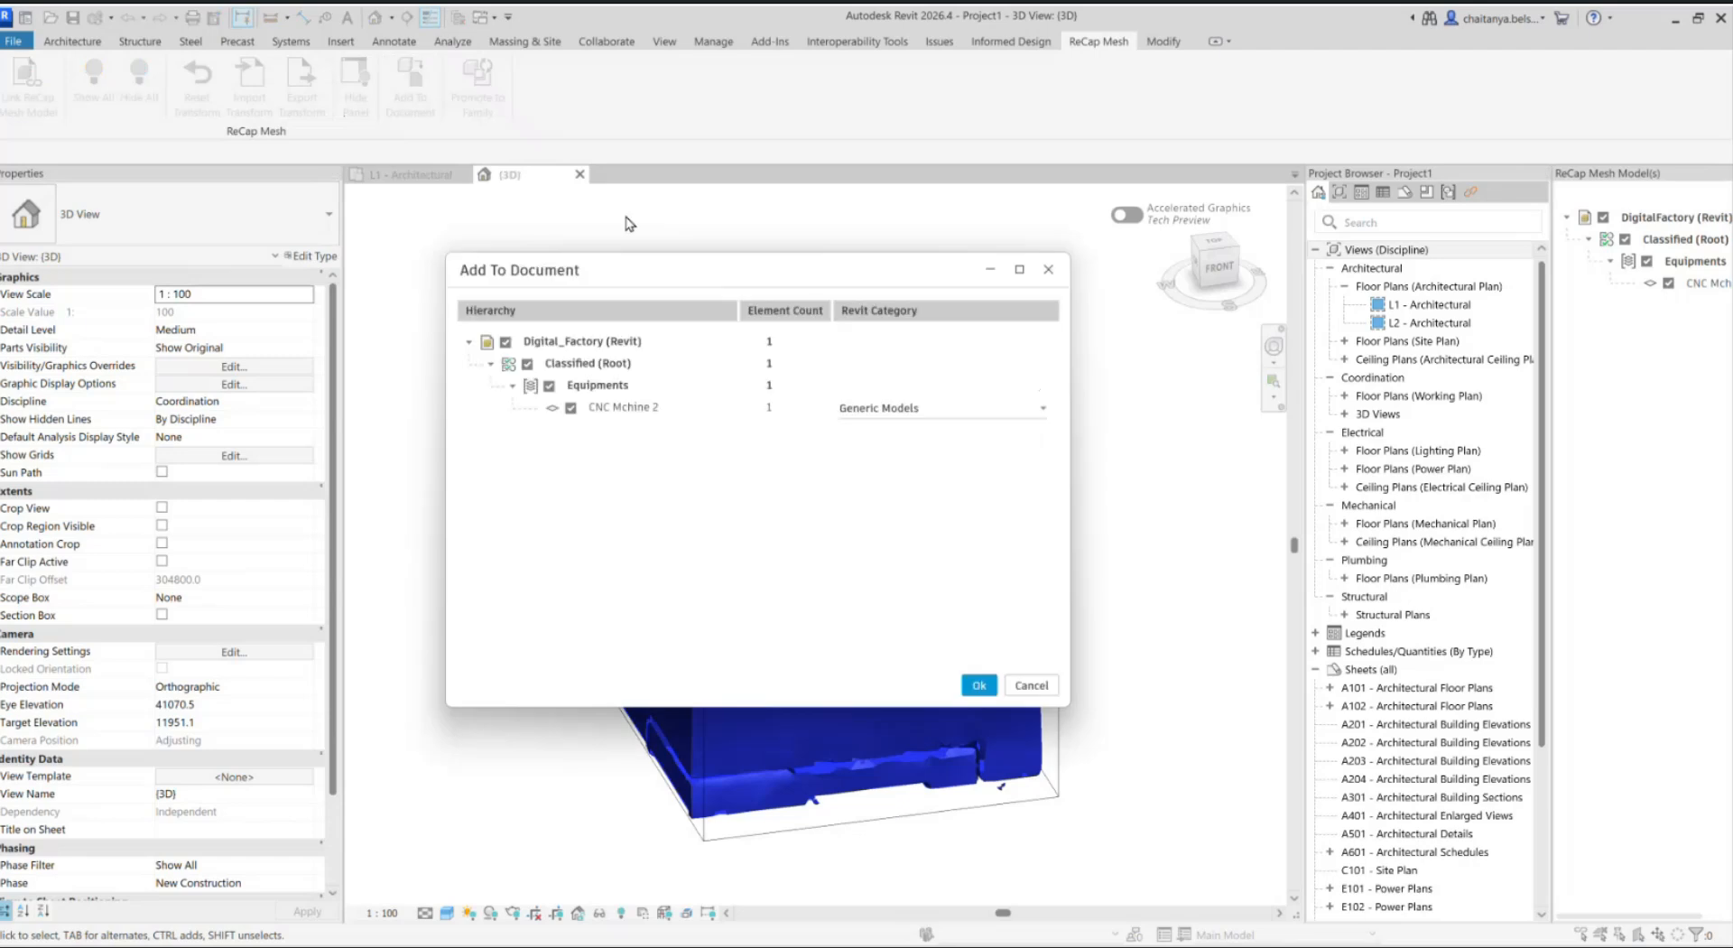
key(Return)
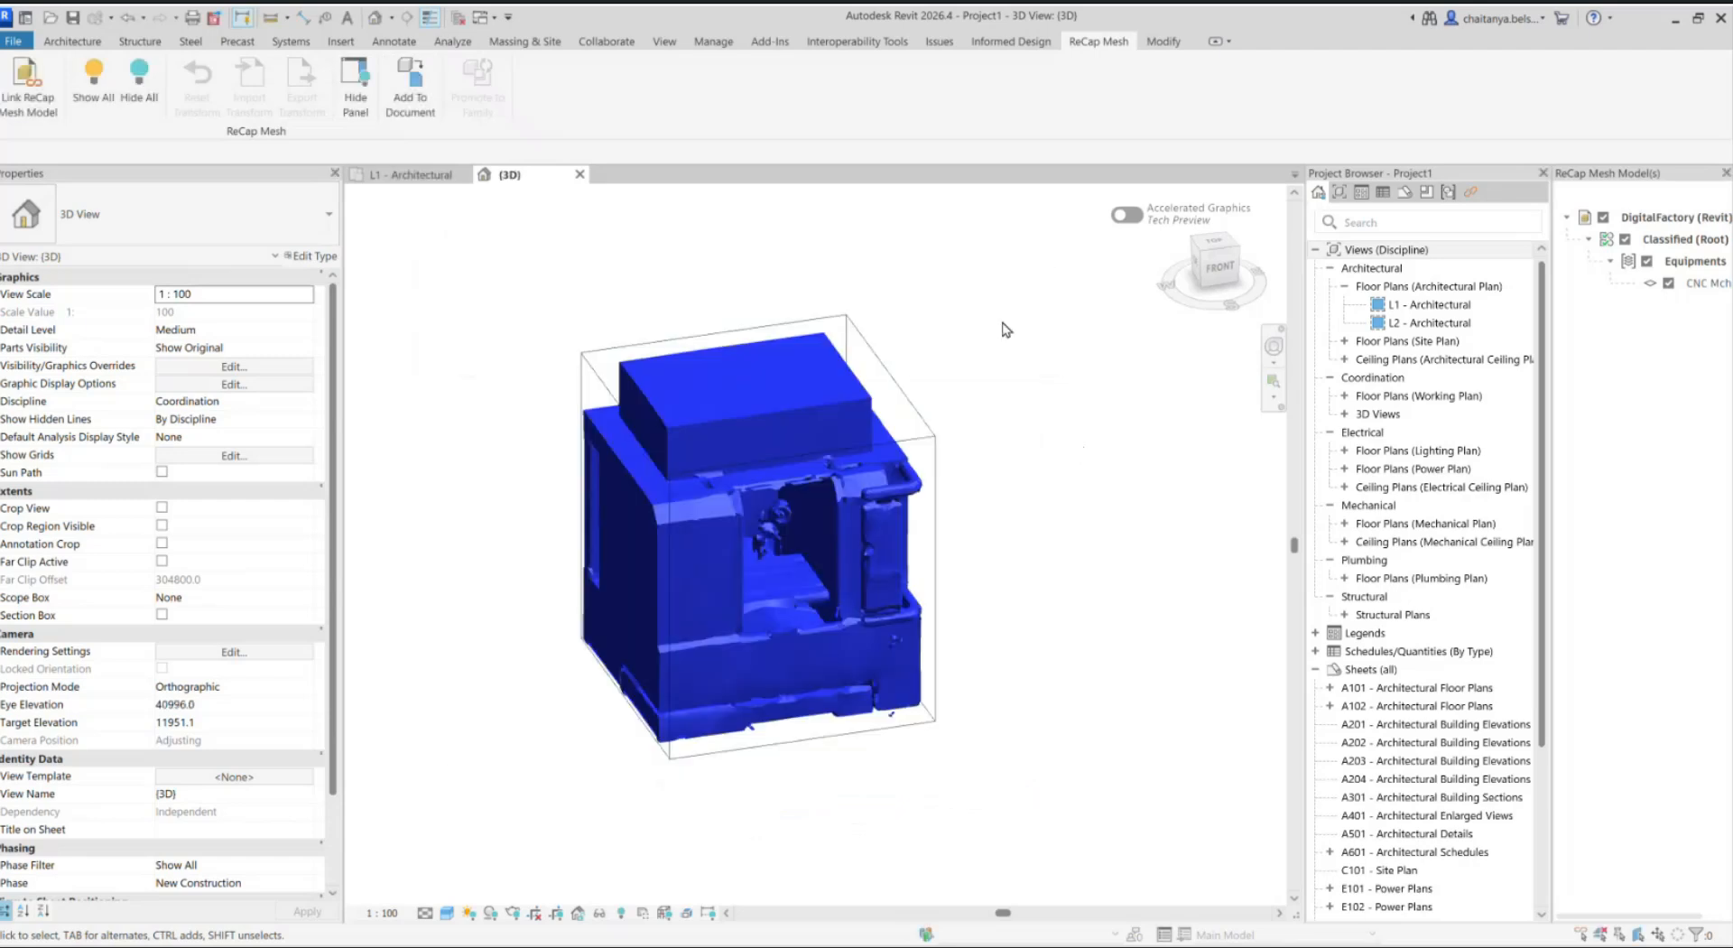
click(405, 76)
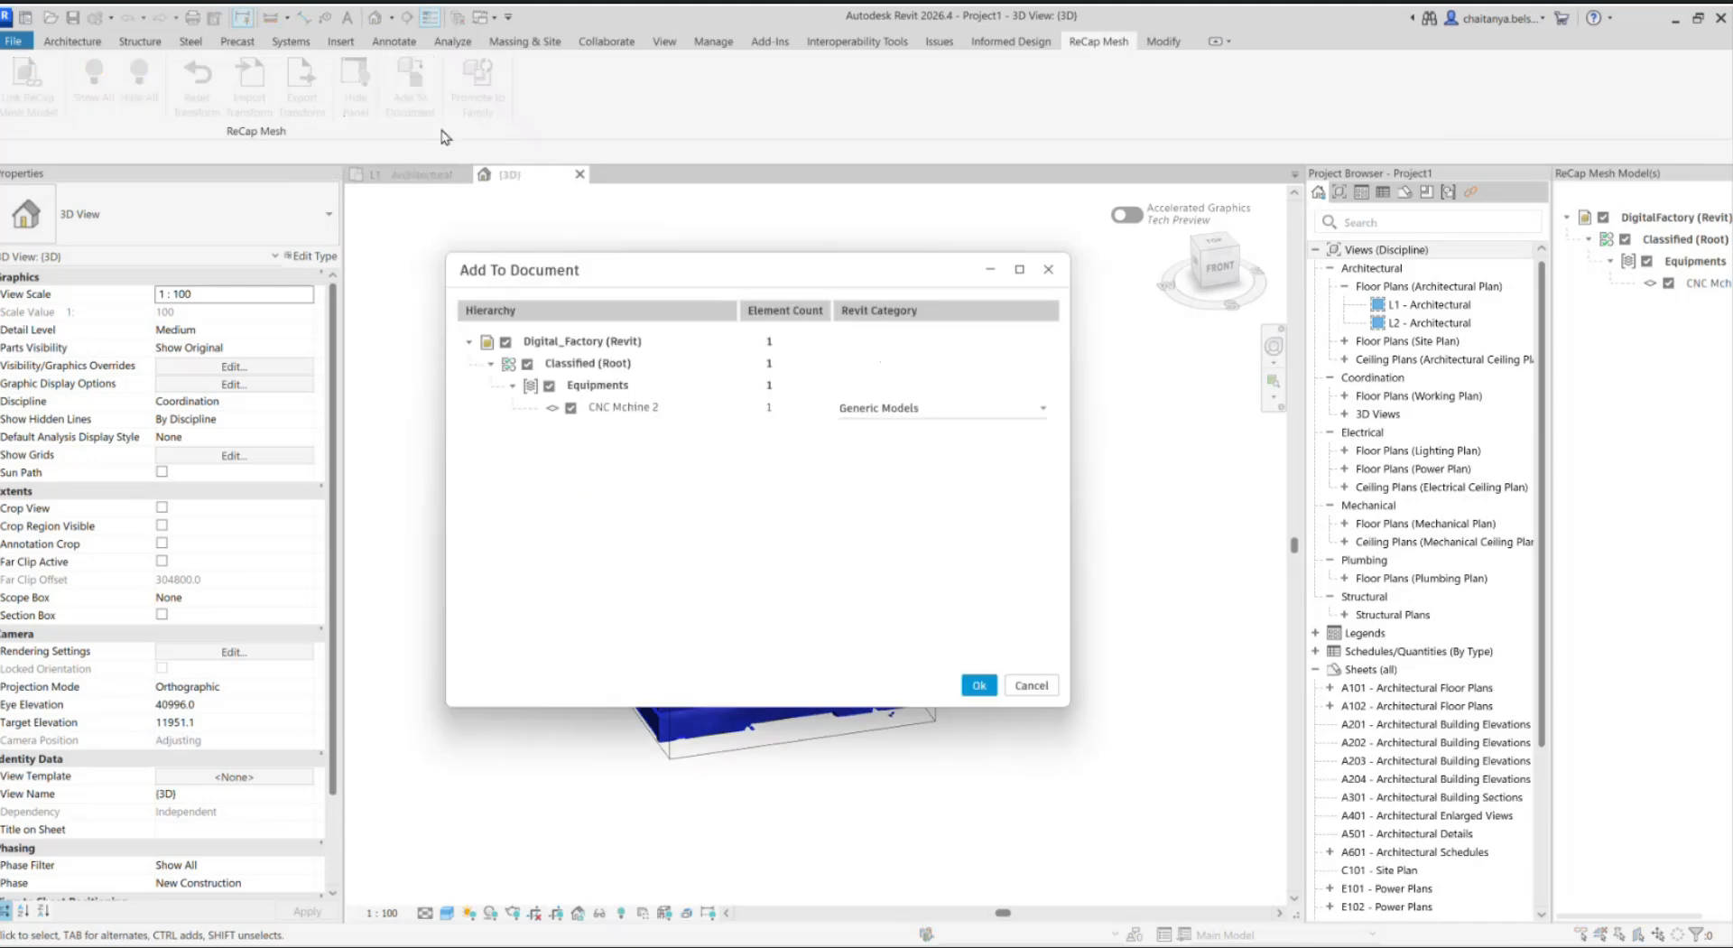
click(968, 422)
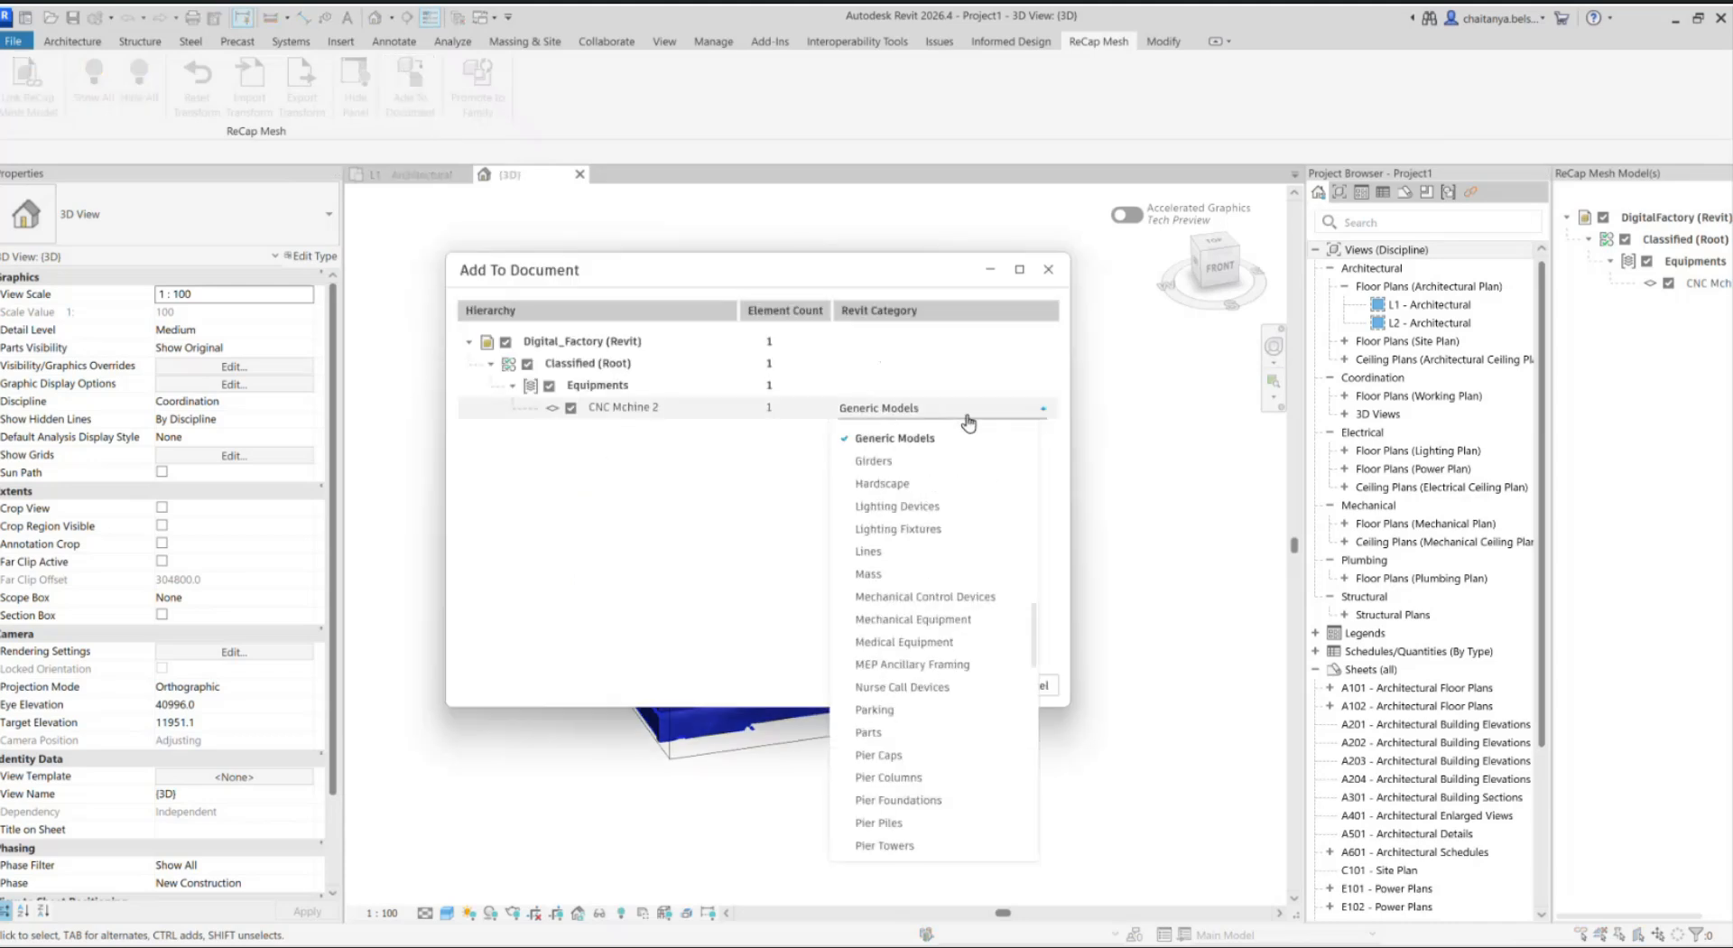
click(957, 643)
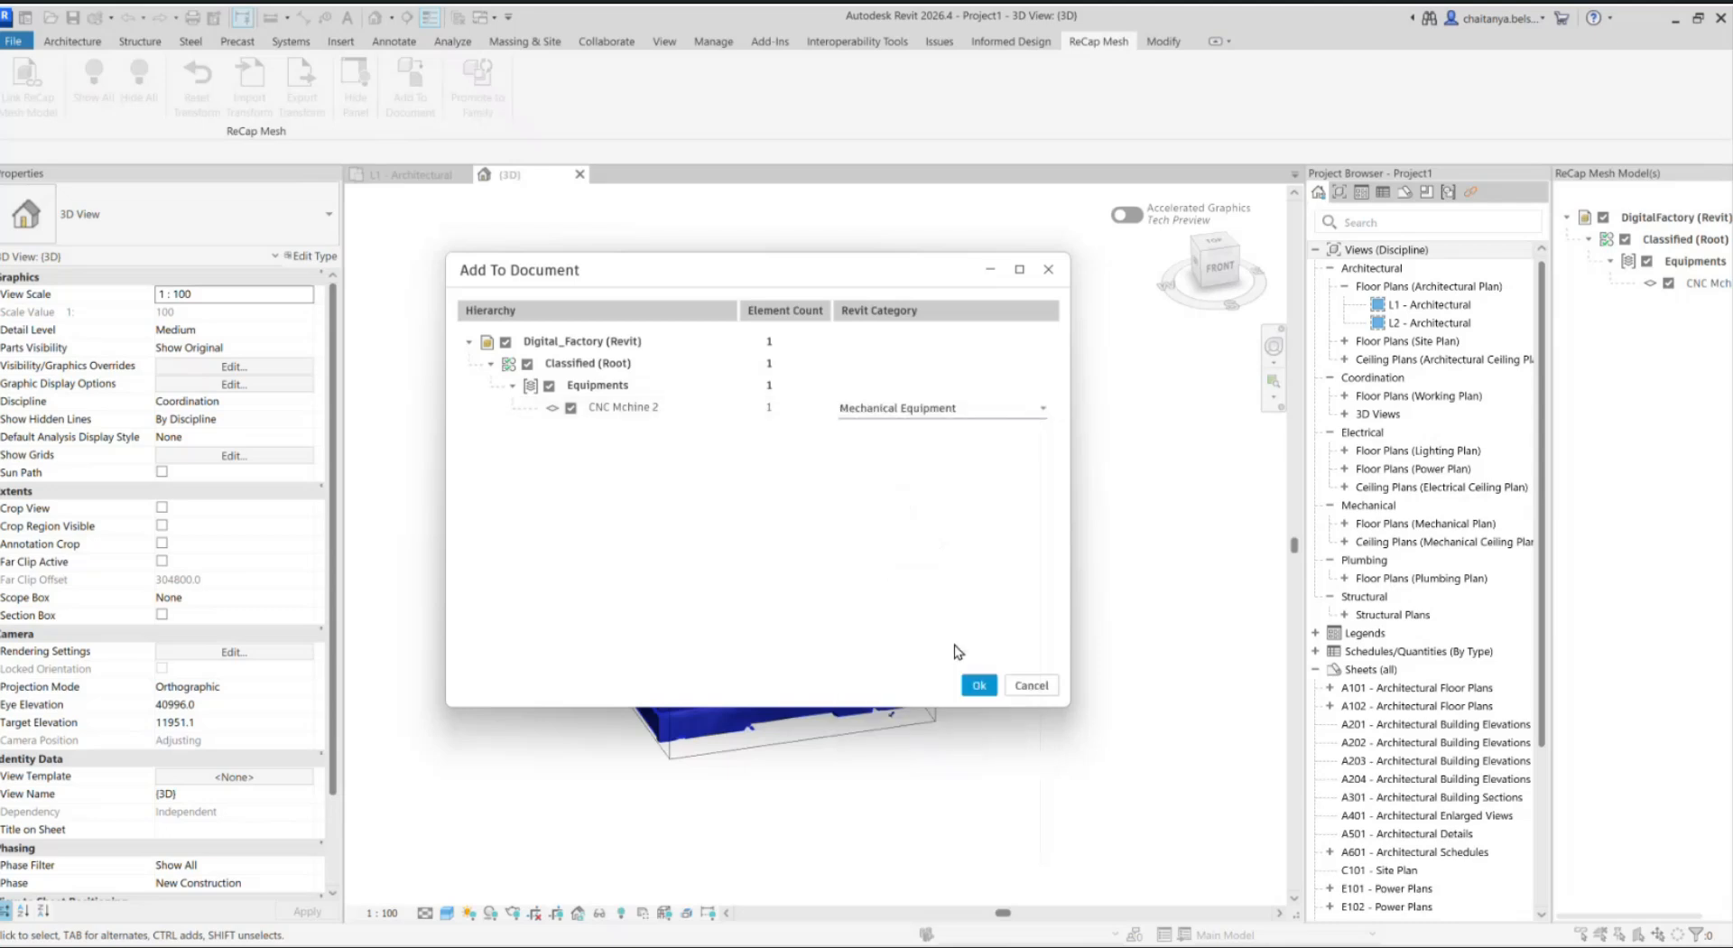
click(980, 686)
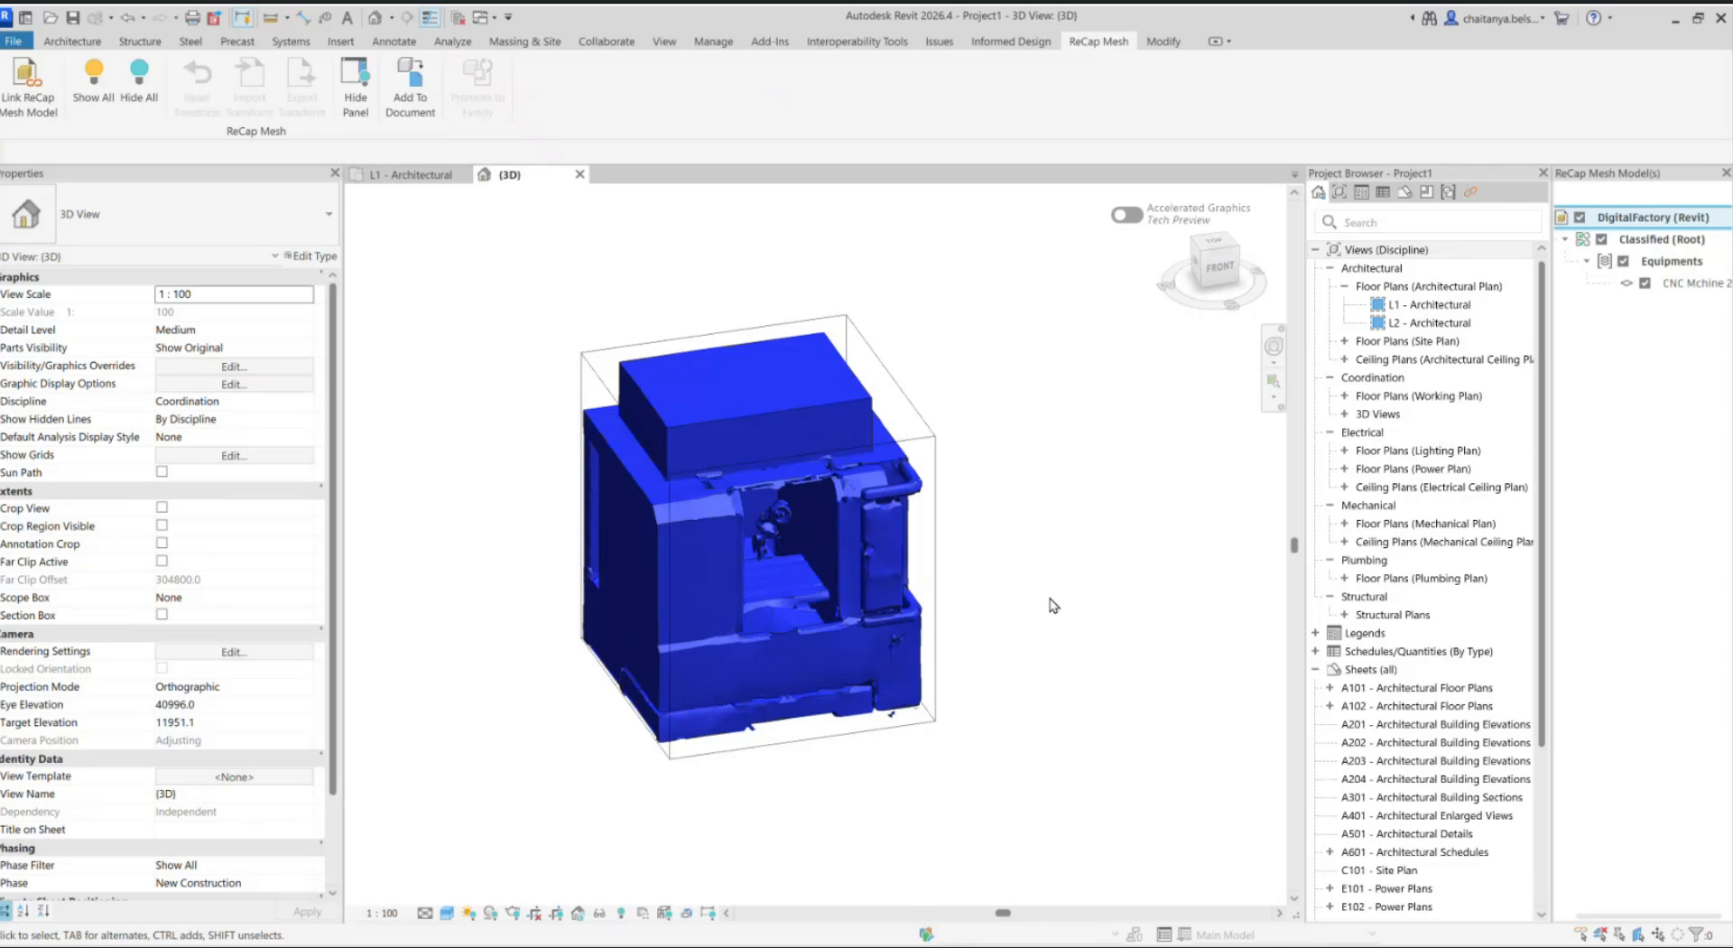
Step: Start Promote to Family on the CNC Mchine 2 mechanical equipment element, using the Metric Mechanical Equipment.rft family template
click(918, 442)
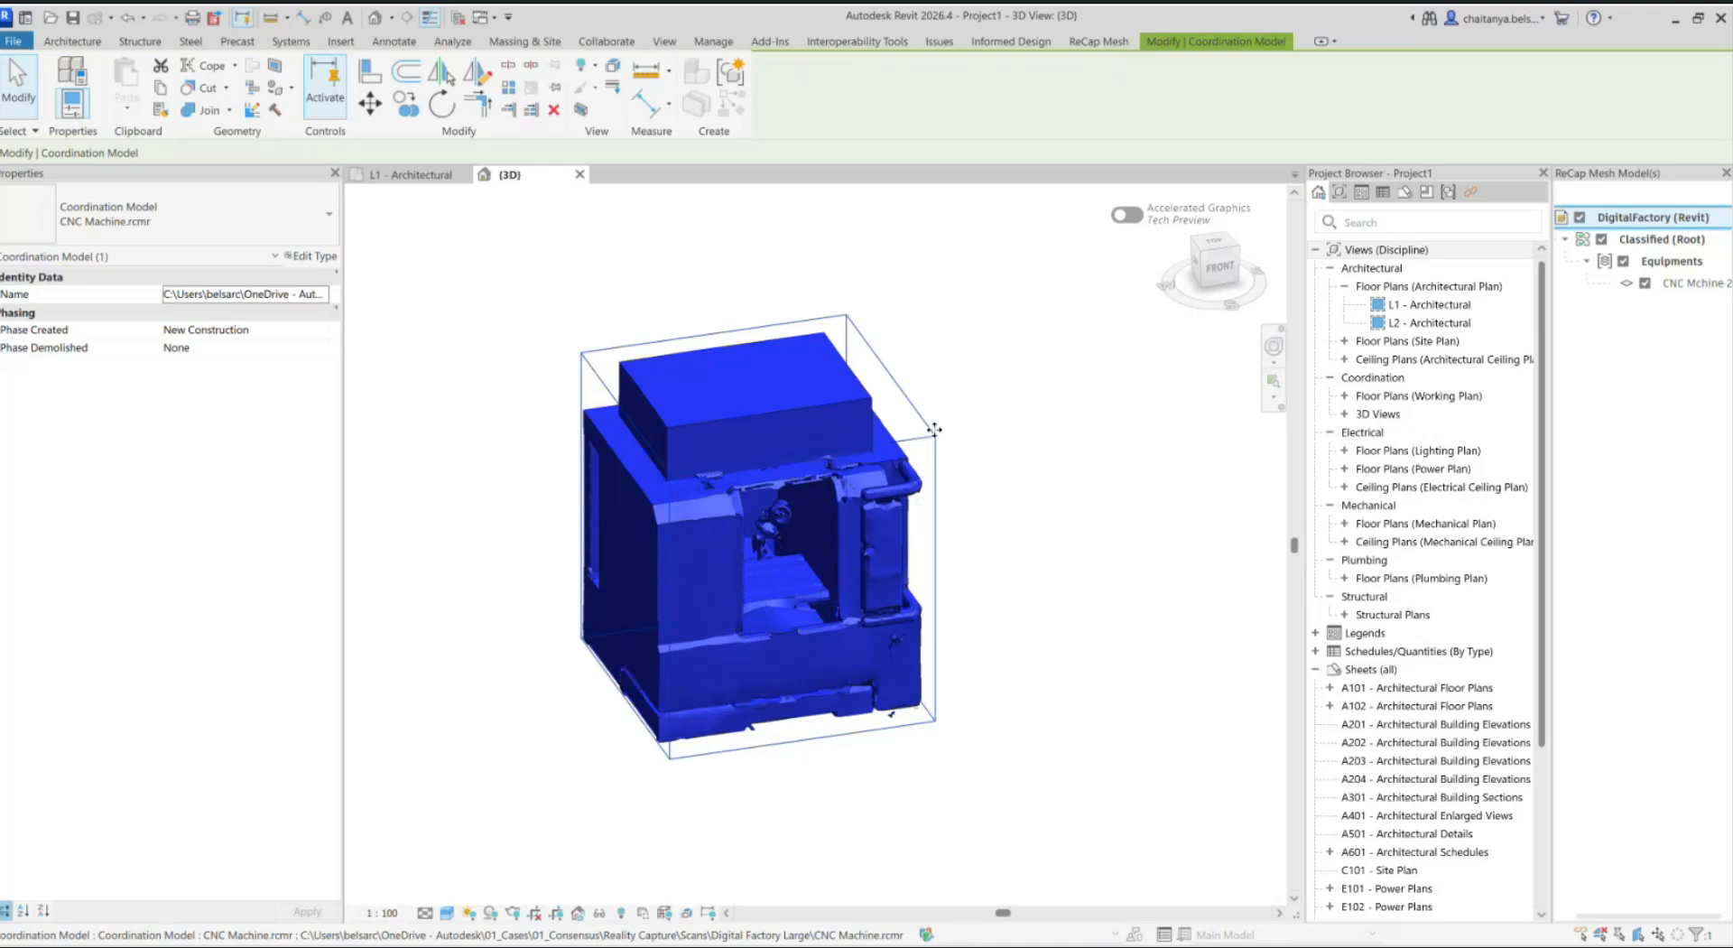
click(1096, 41)
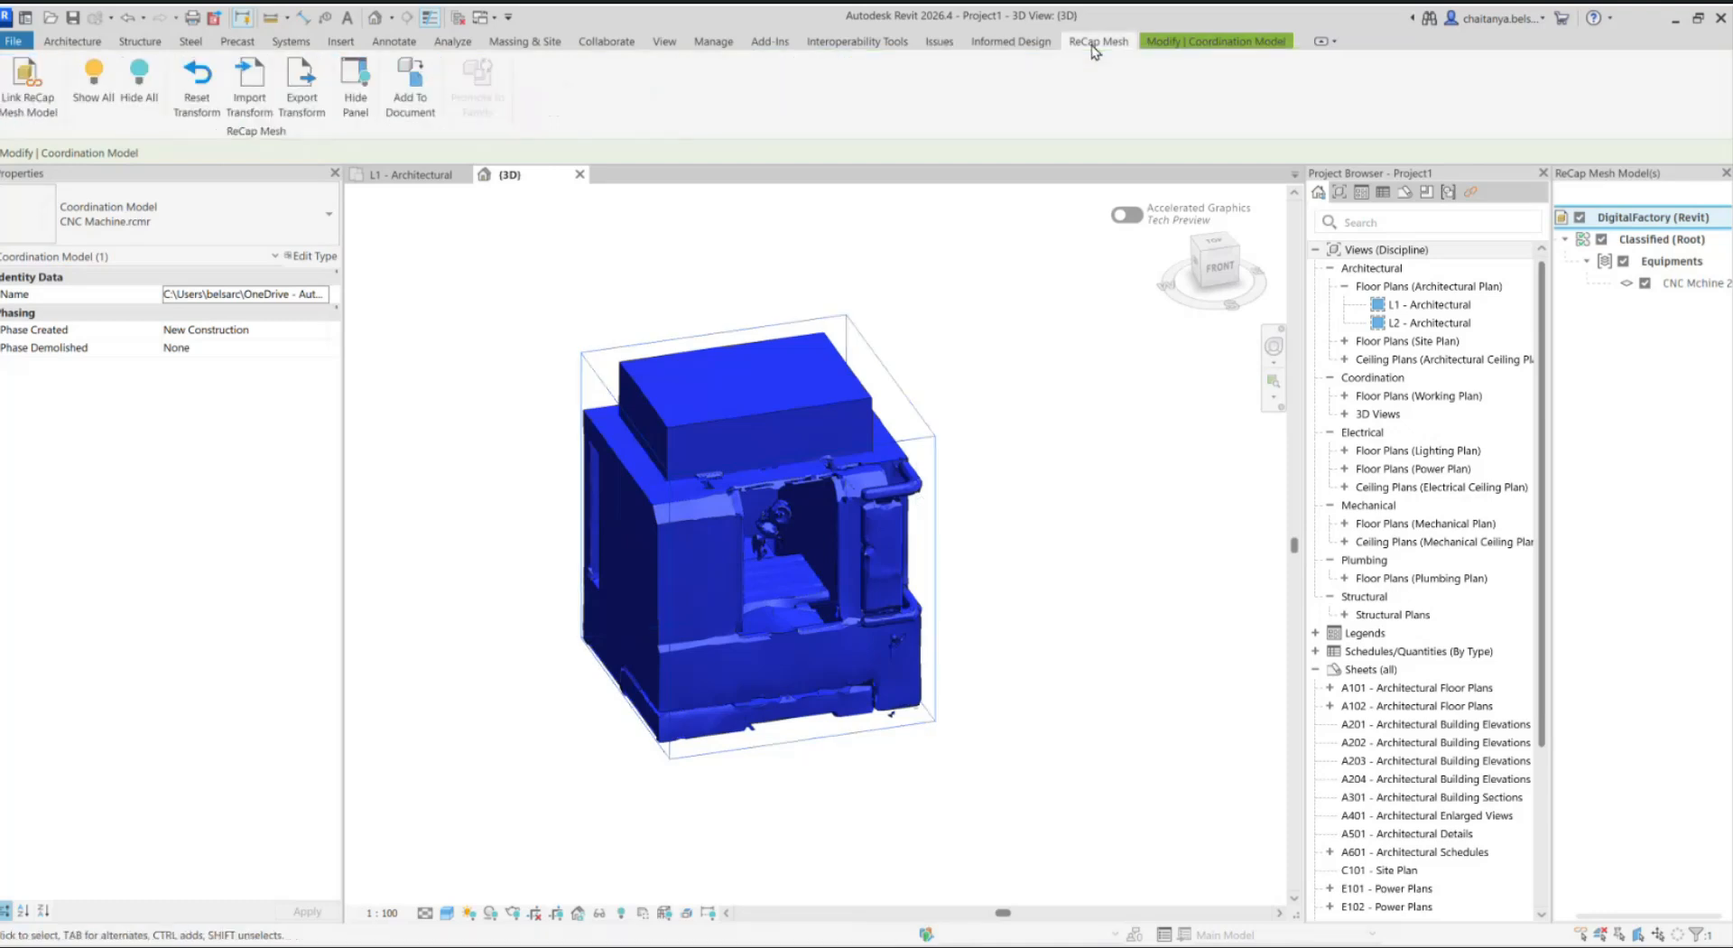
click(771, 375)
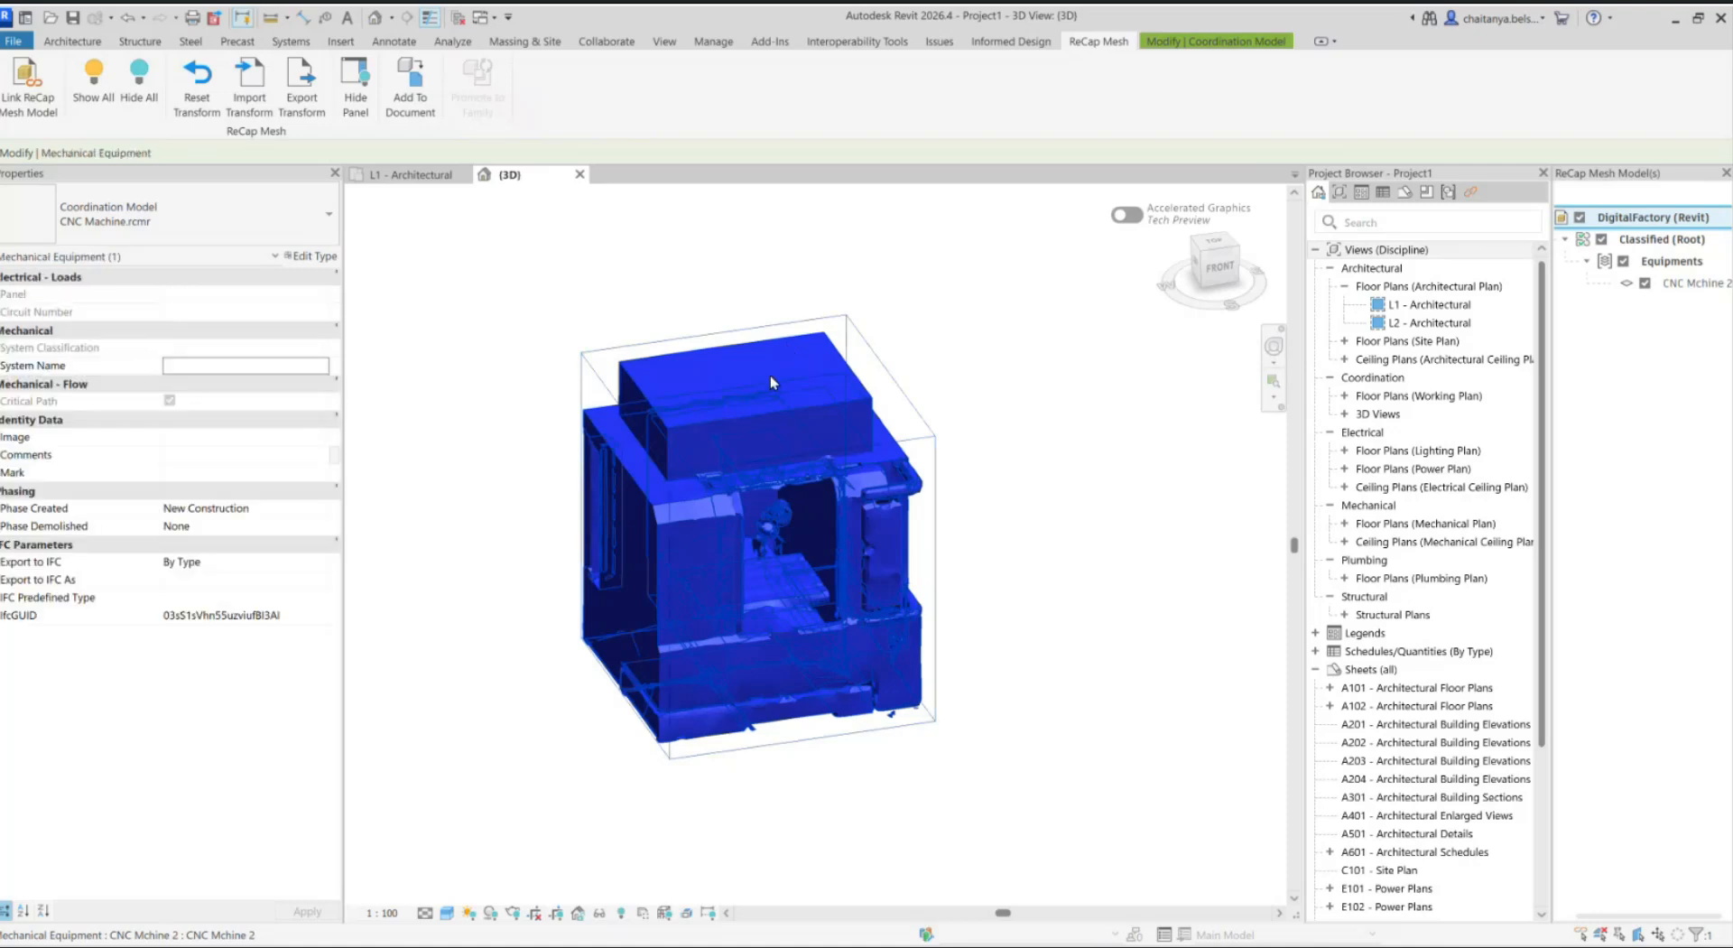
click(1095, 43)
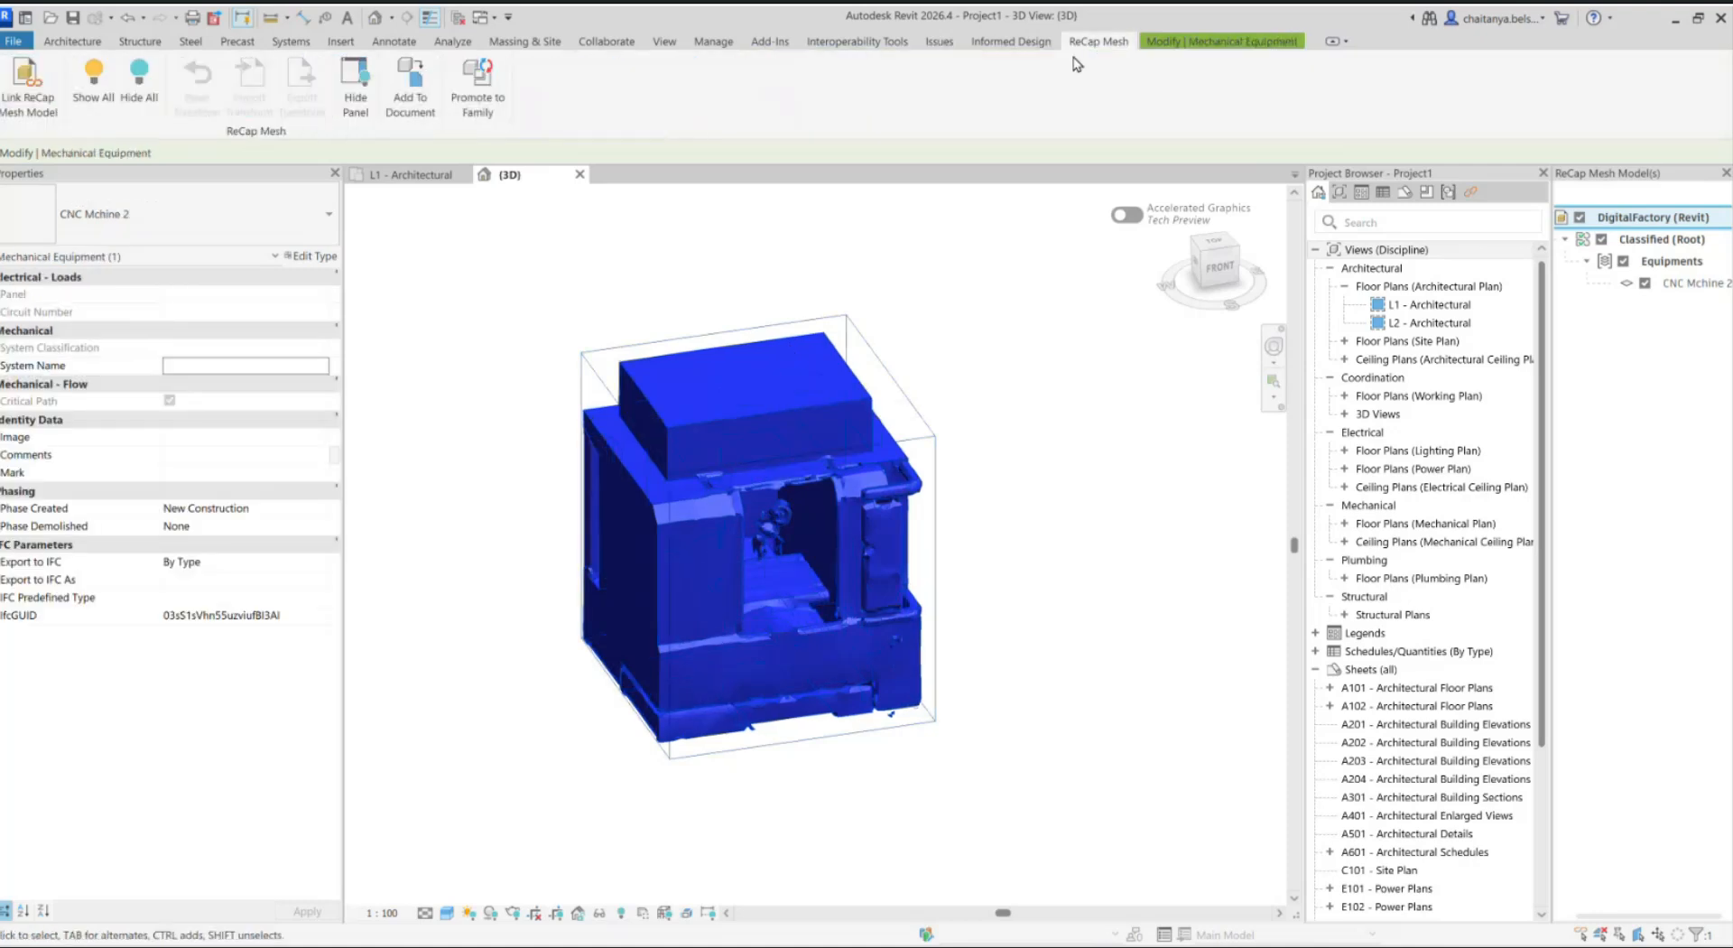
click(485, 115)
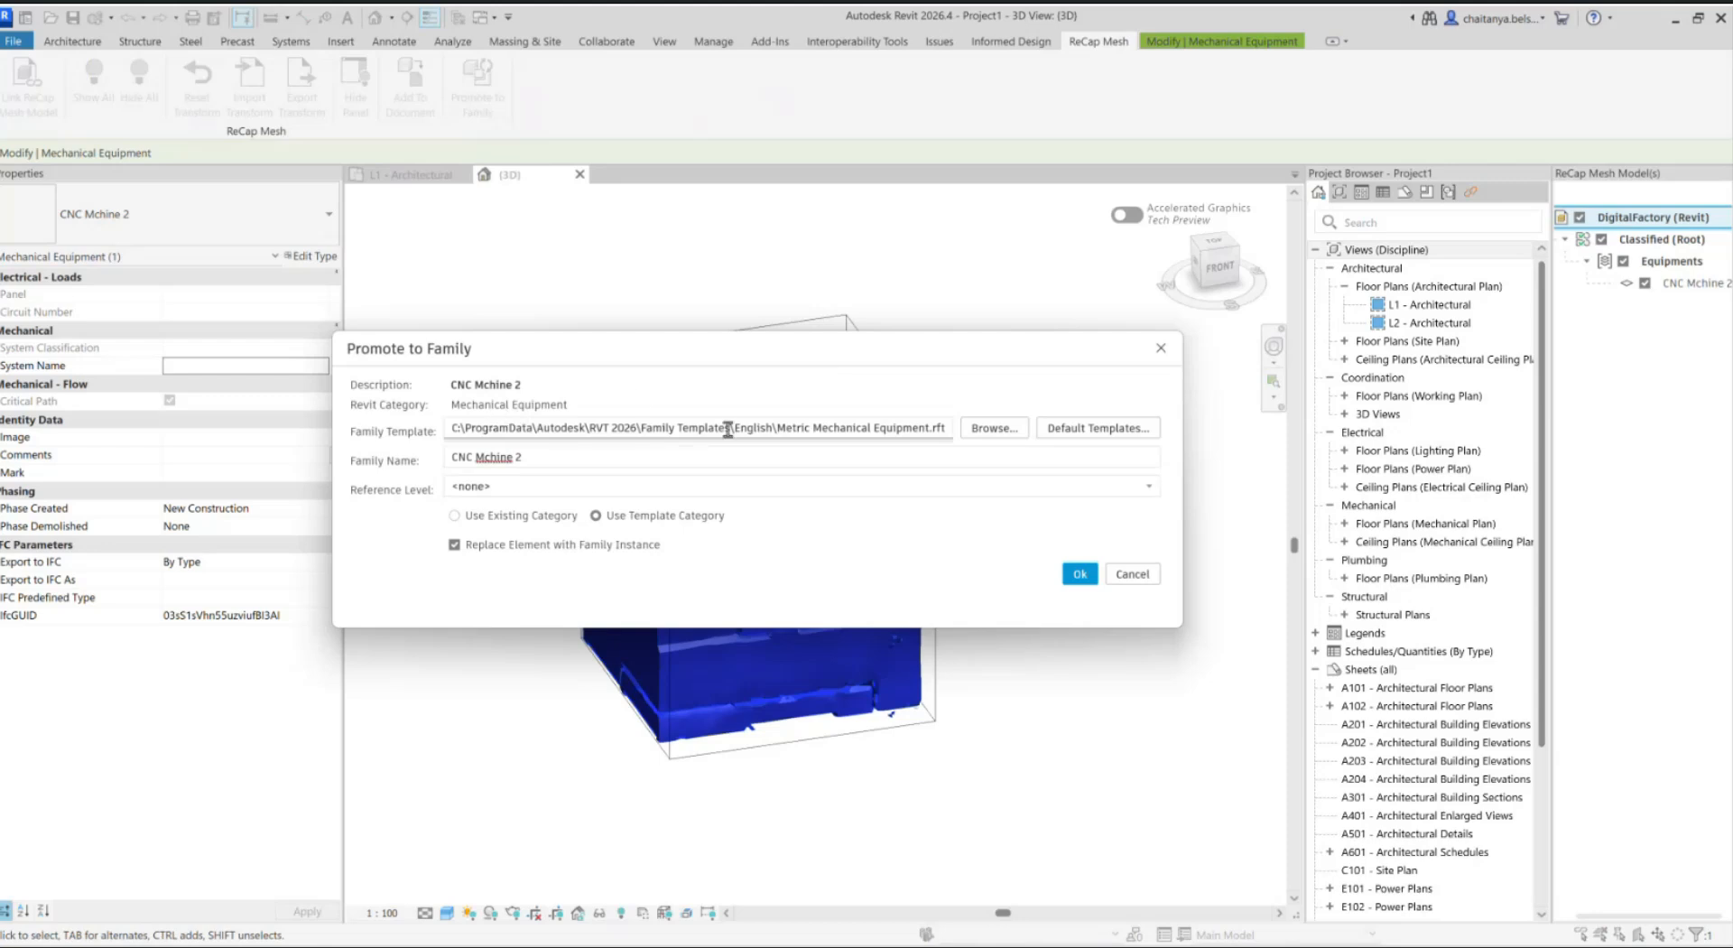
click(973, 430)
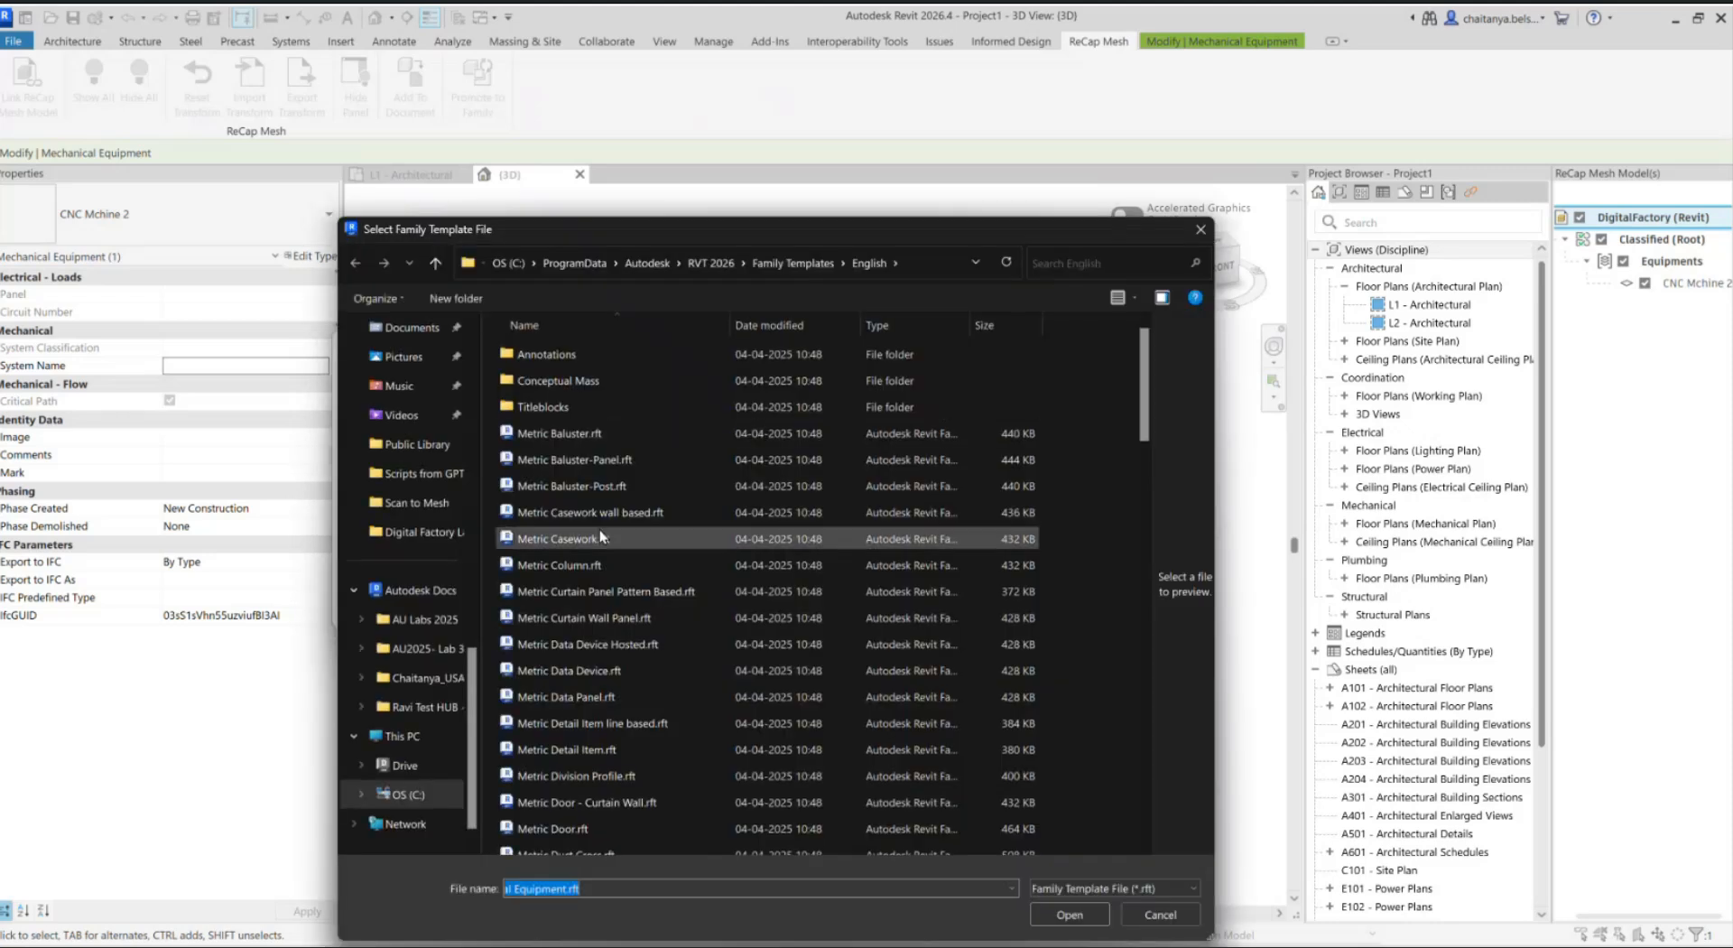
drag(831, 236, 871, 169)
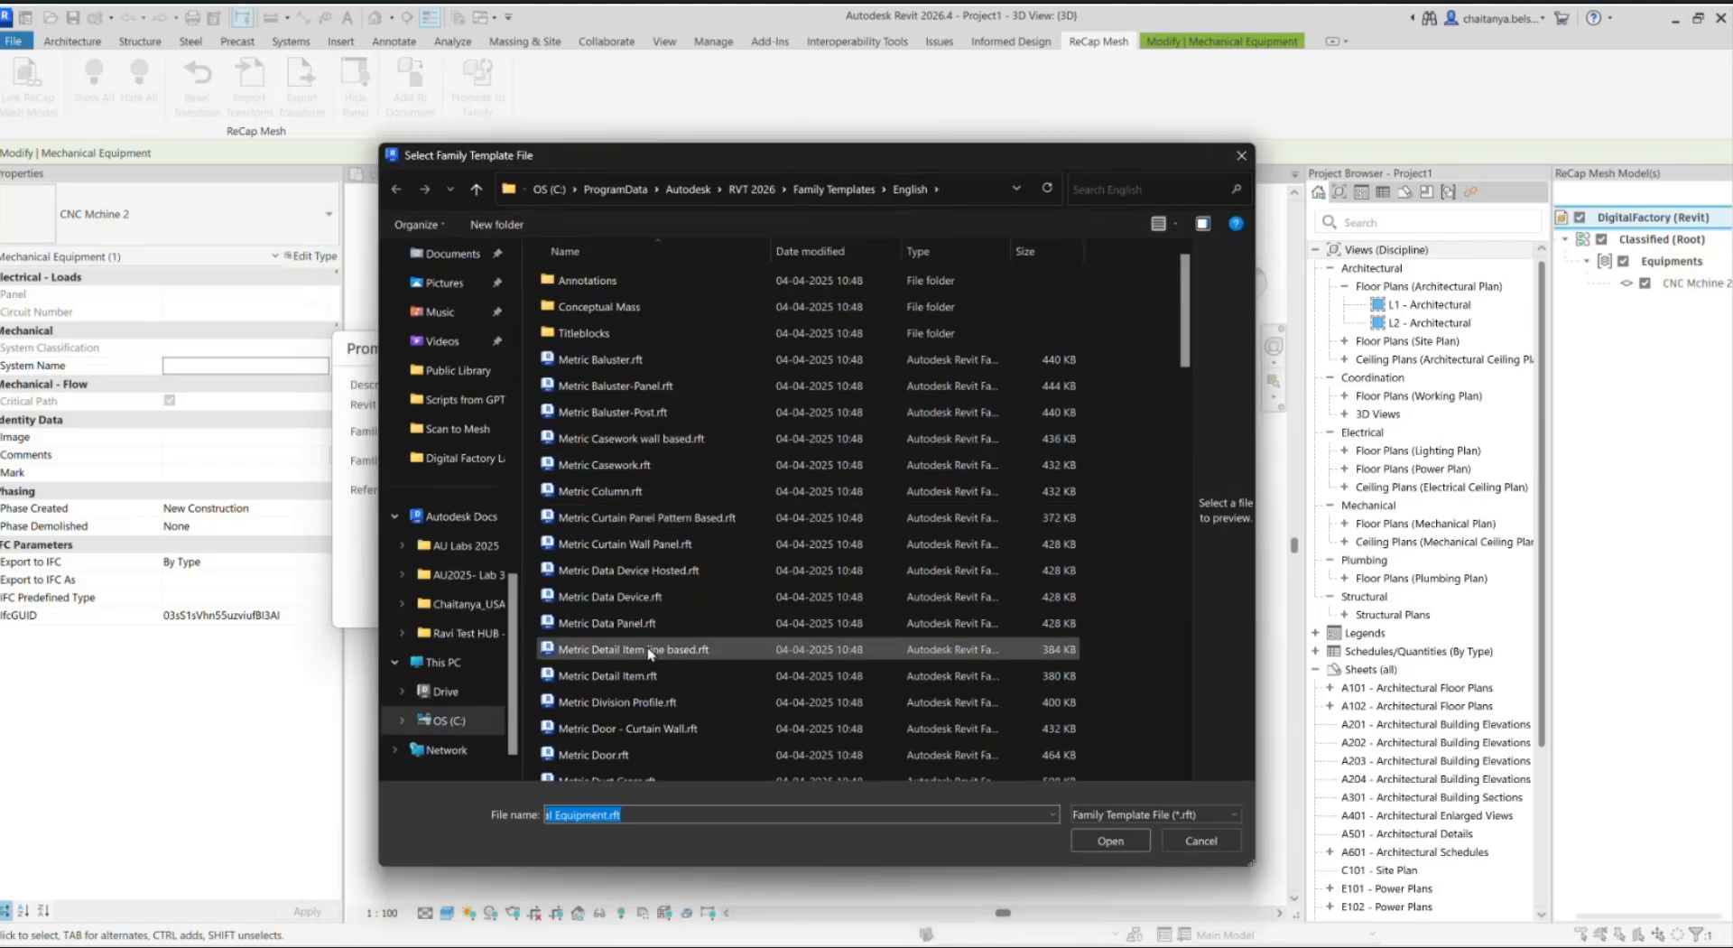
scroll(647, 653, down, 2)
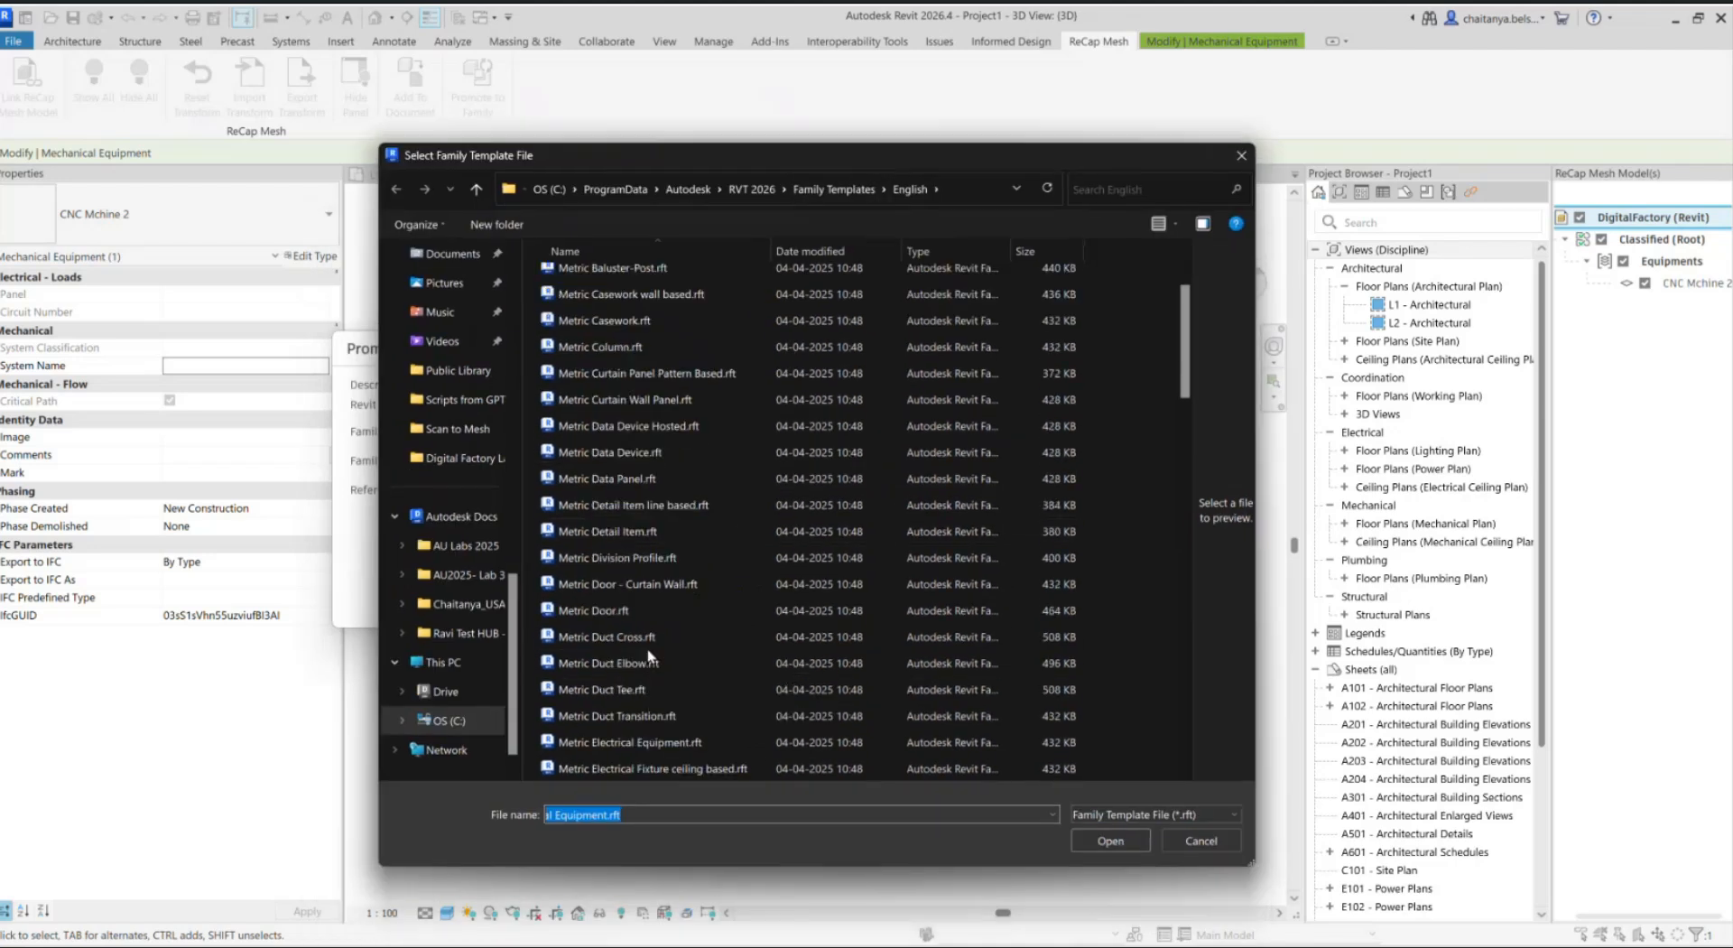
scroll(648, 656, down, 8)
click(621, 441)
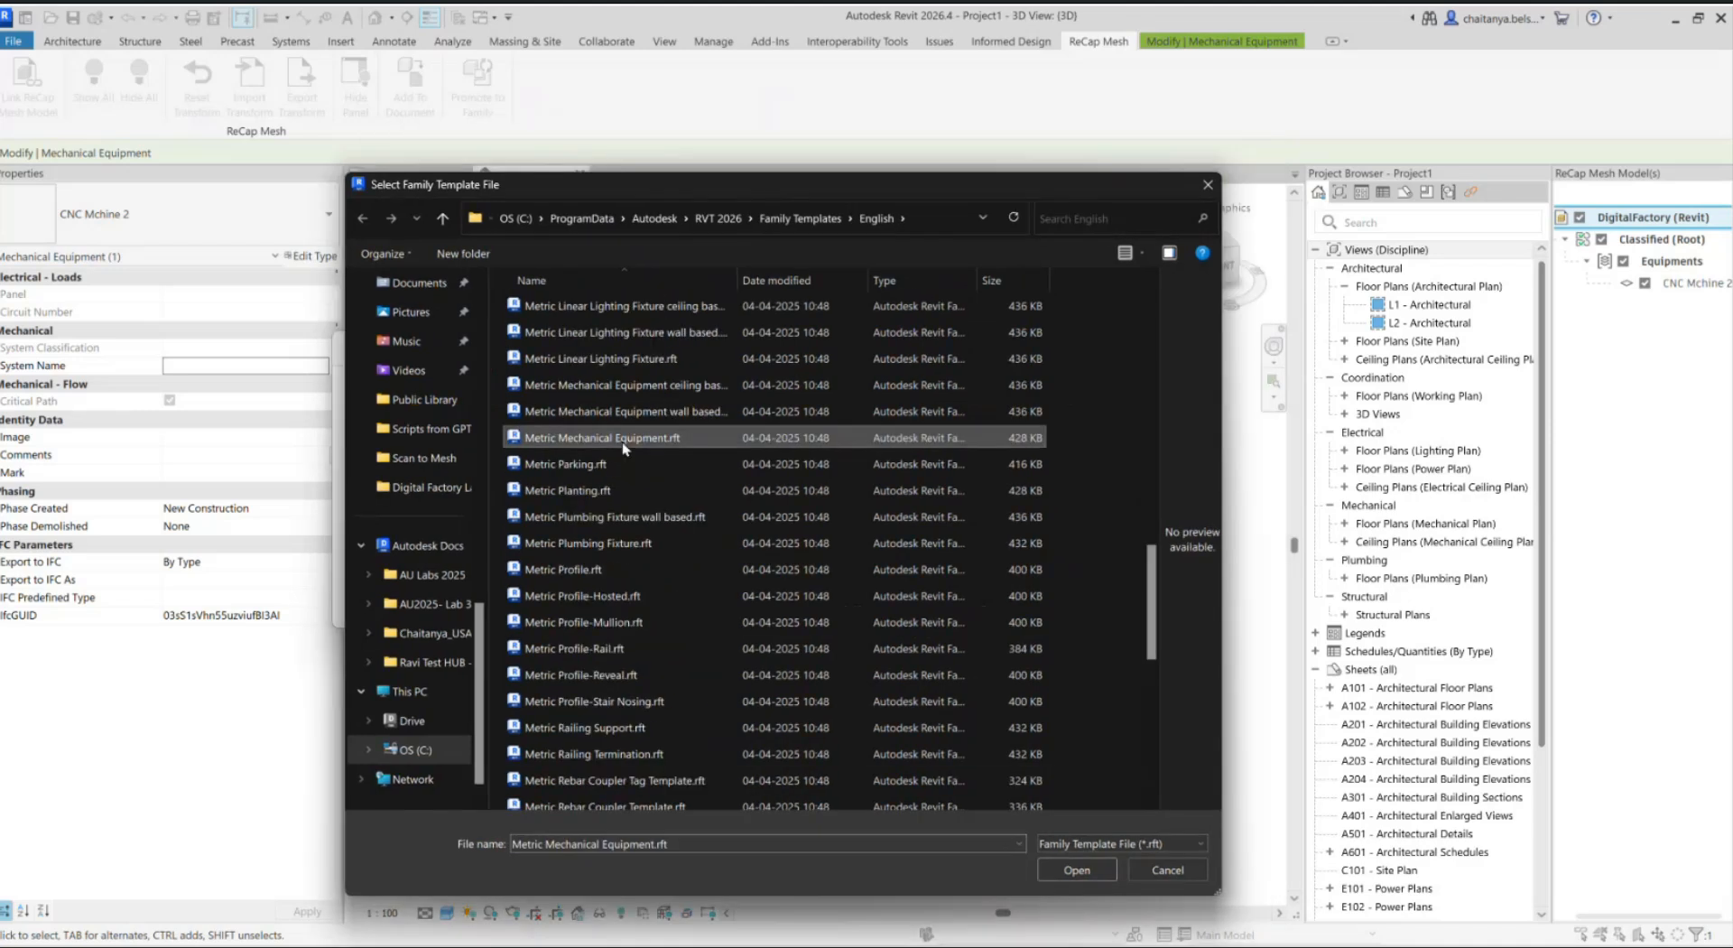
click(1076, 872)
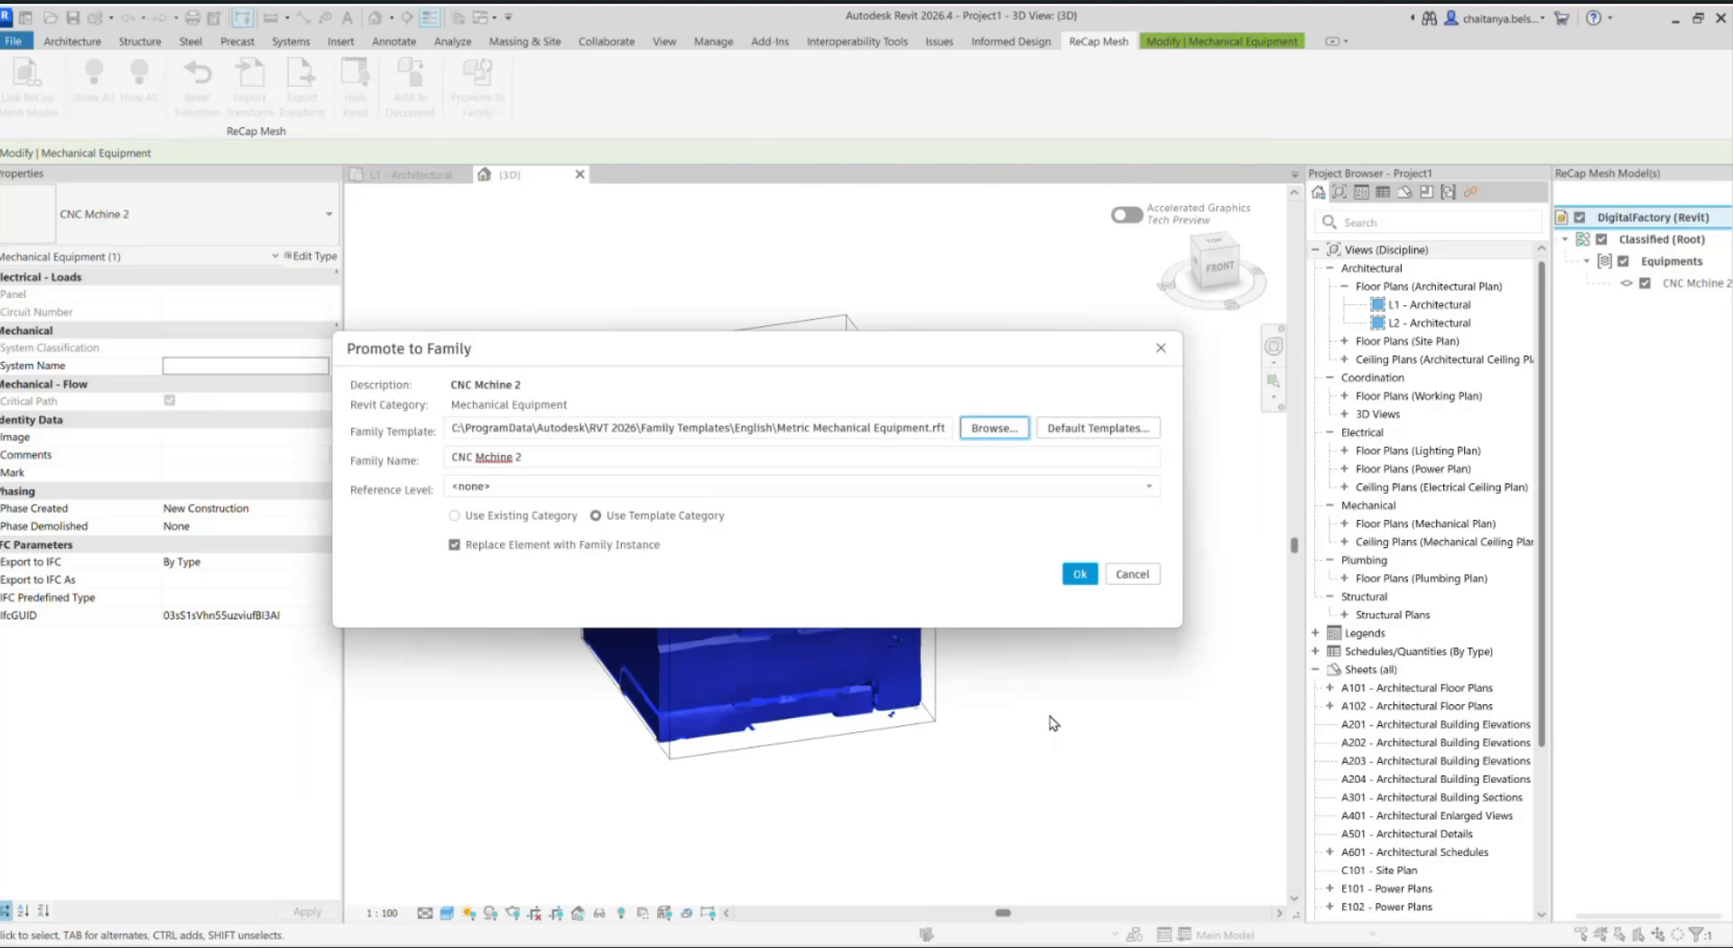
Step: Set the family name to CNC Machine
click(553, 458)
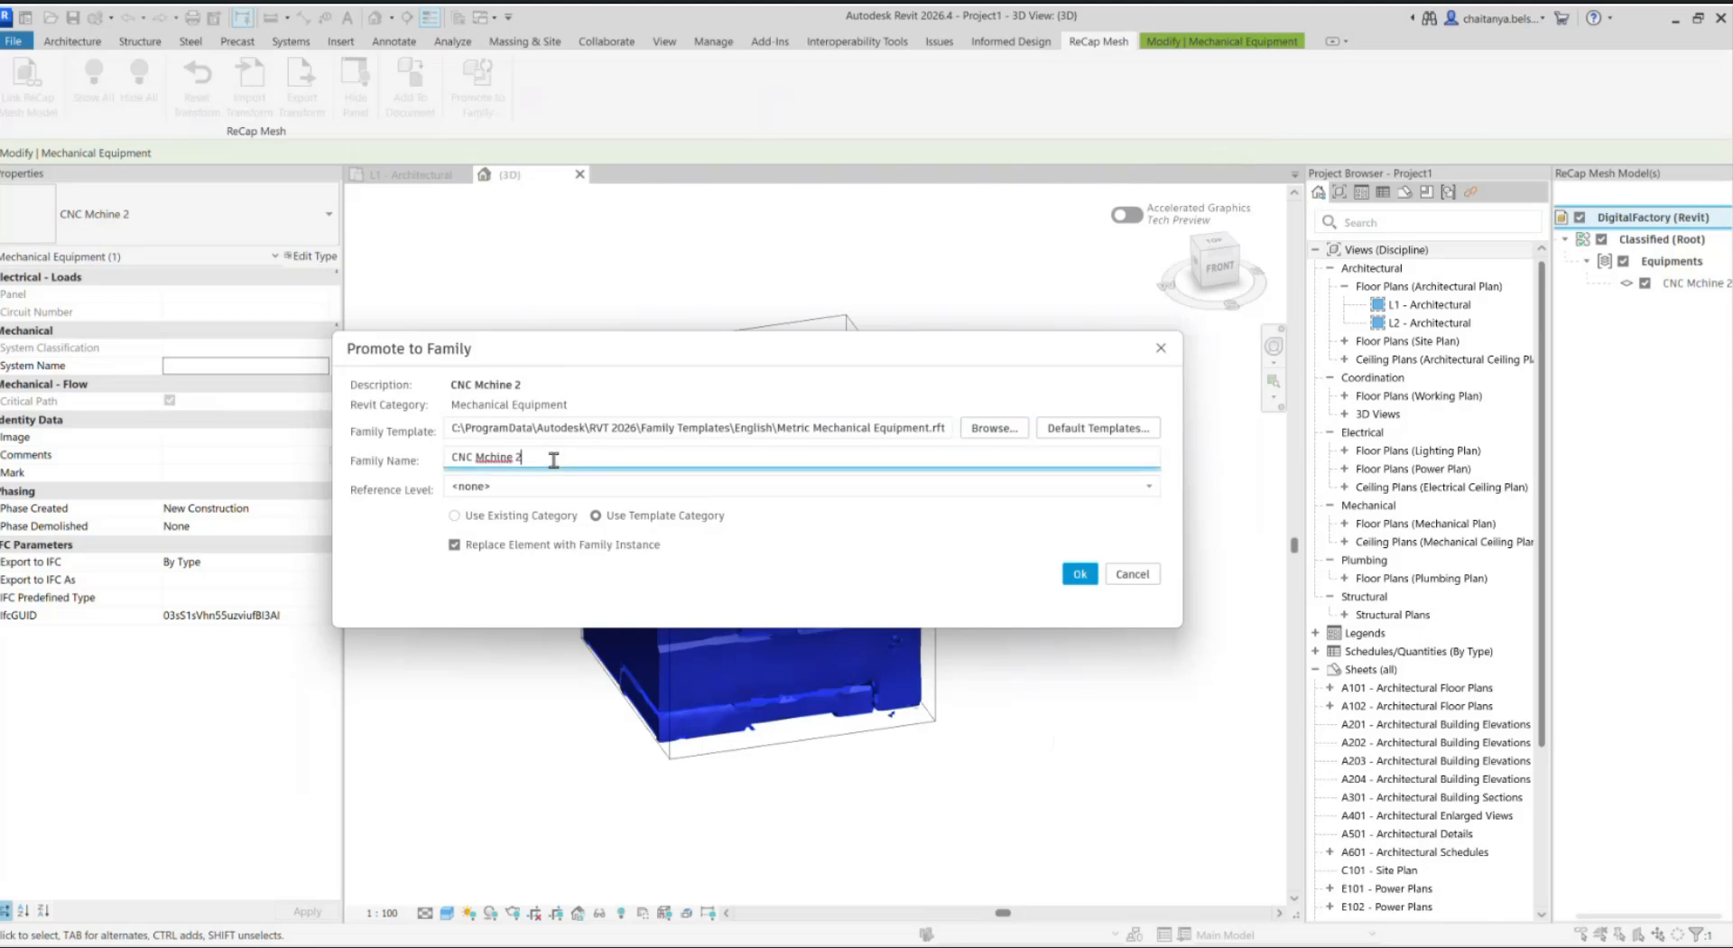
key(BackSpace)
key(BackSpace)
key(Left)
key(Left)
key(Left)
key(Left)
key(Left)
text(a)
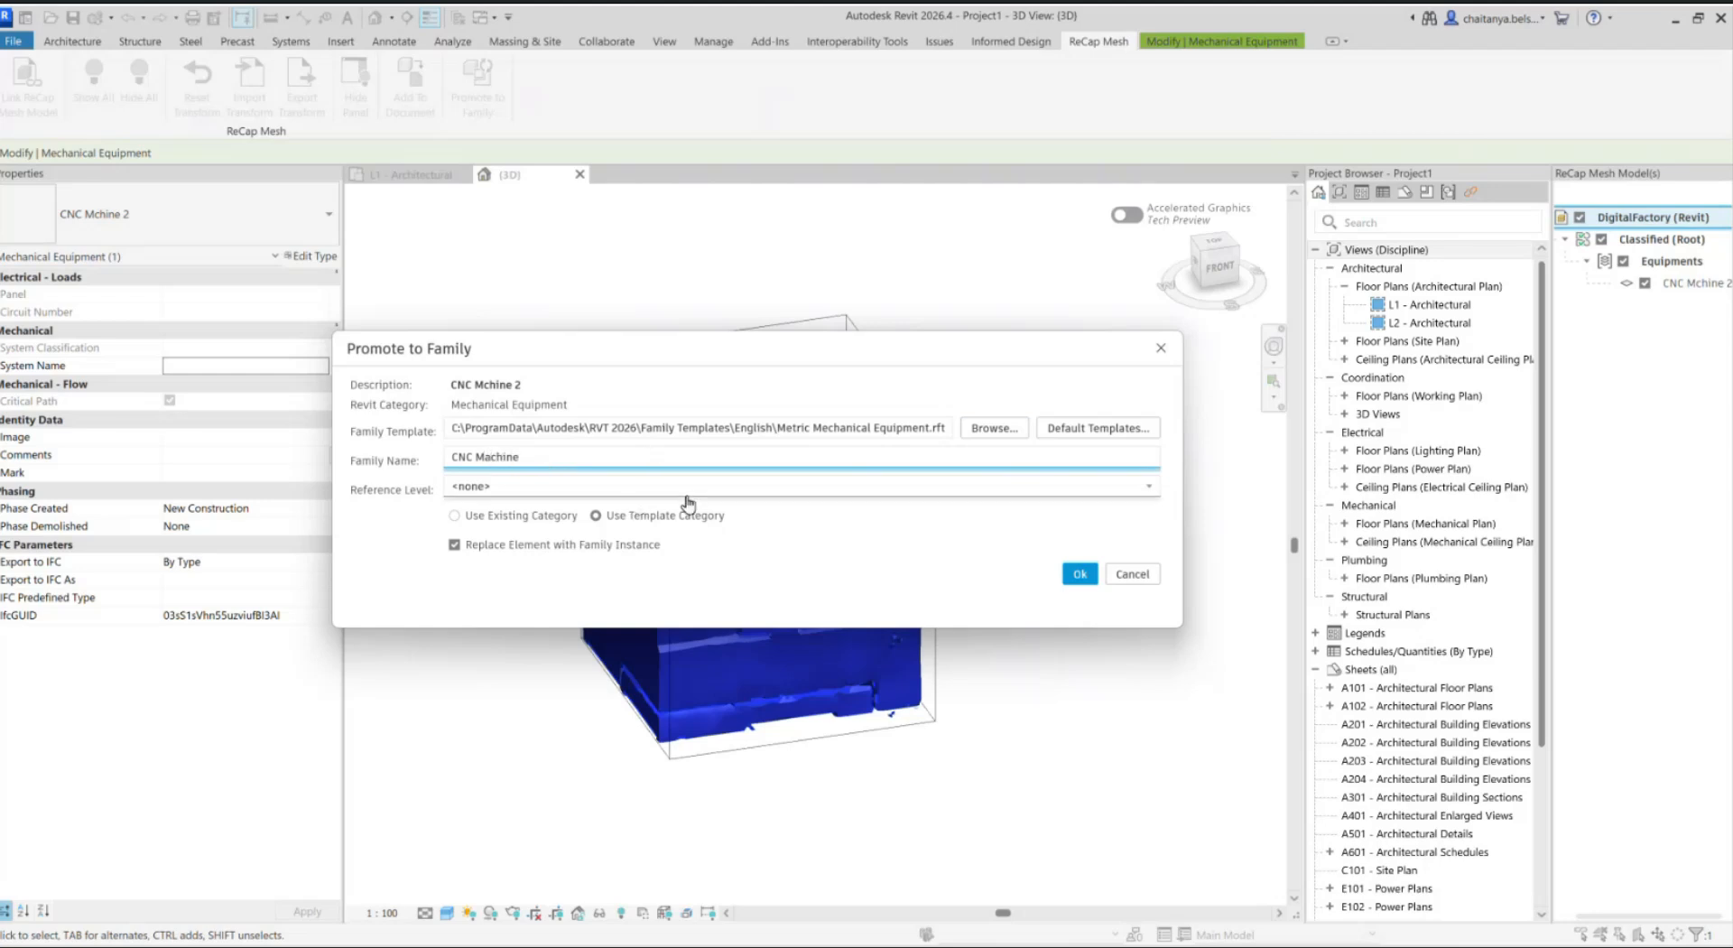
Step: Leave the reference level at <none> and promote the element, replacing it with a family instance
click(814, 496)
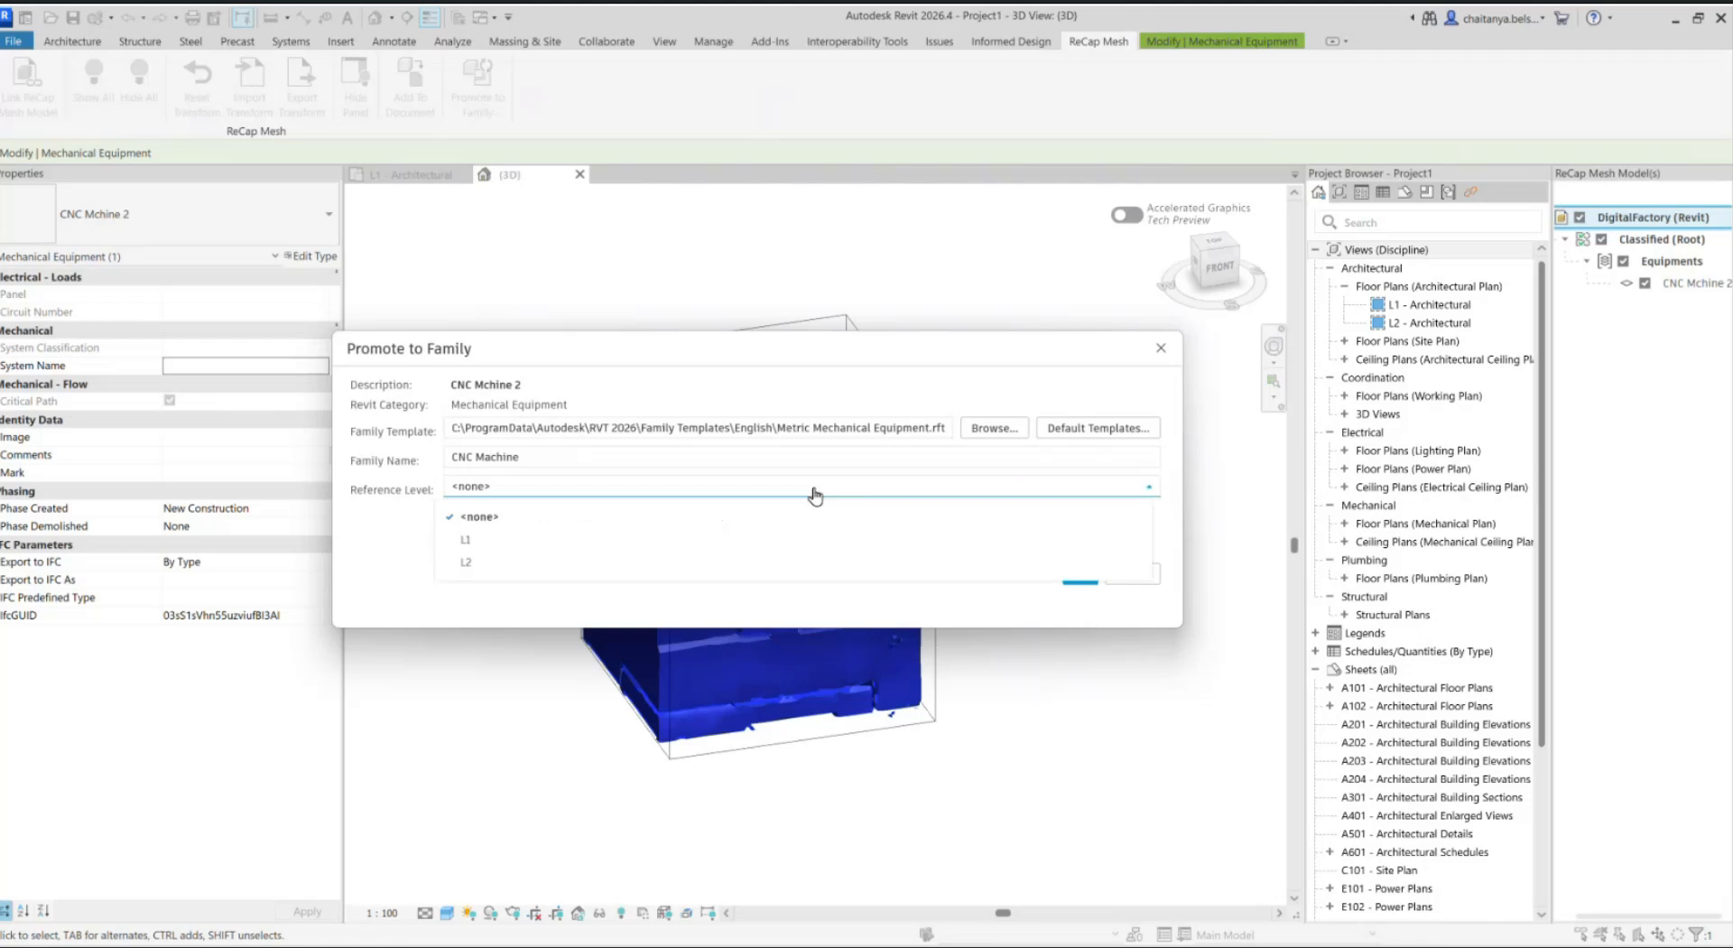
click(814, 495)
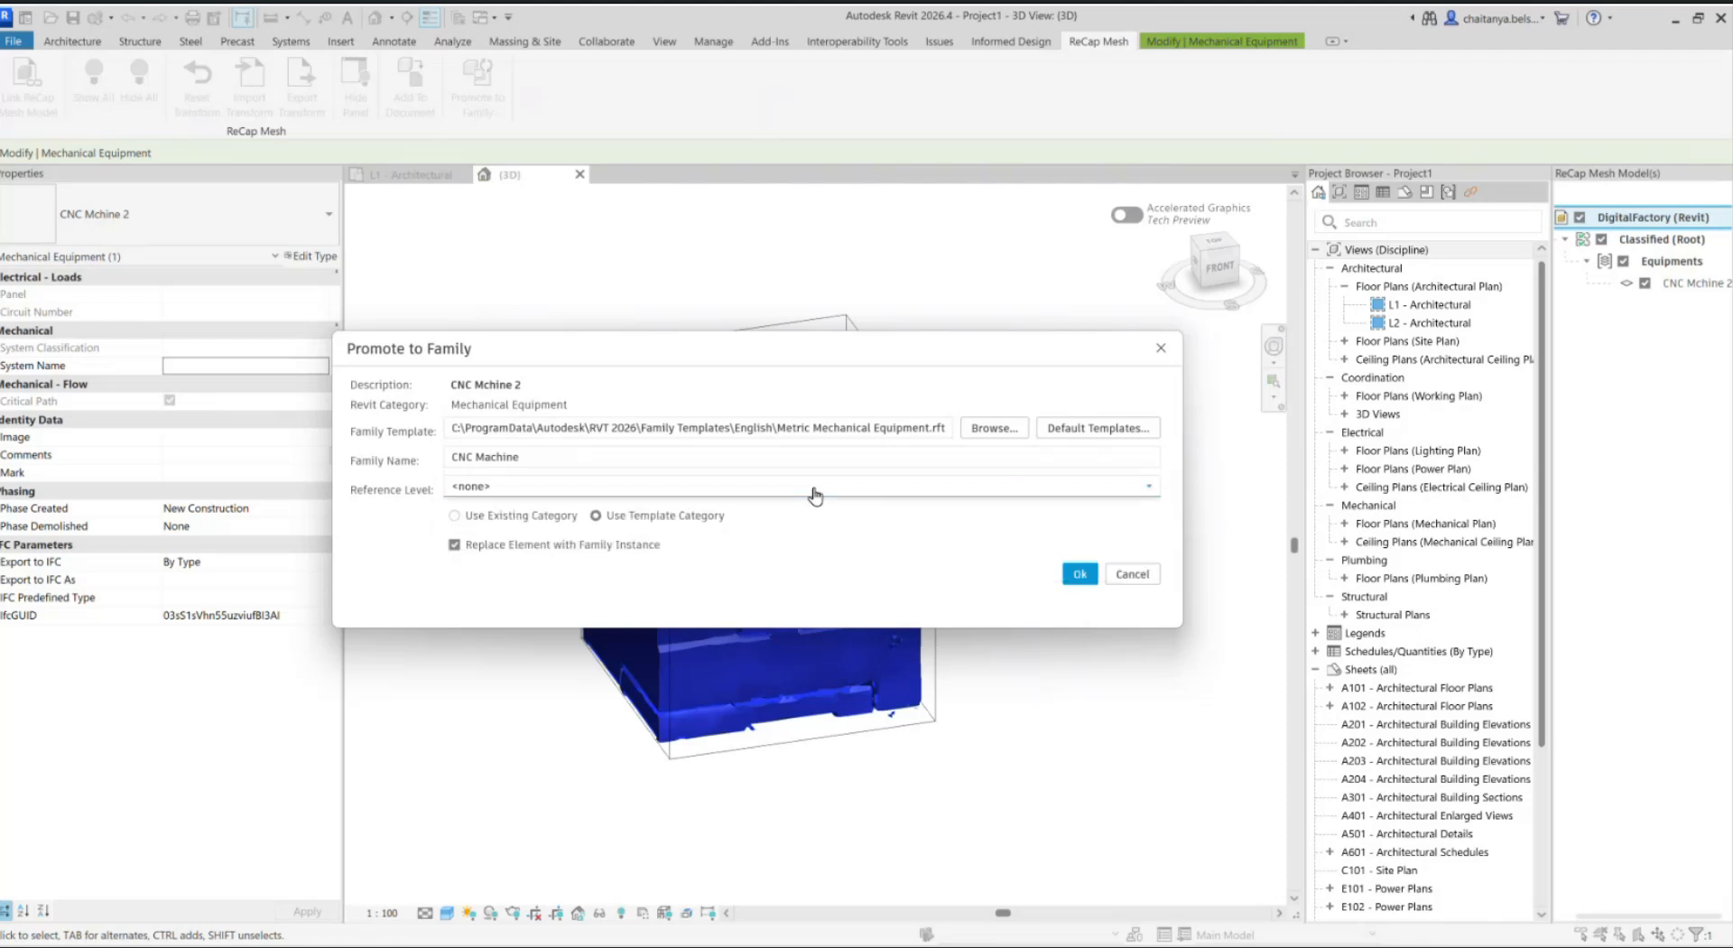
click(1070, 580)
click(1026, 542)
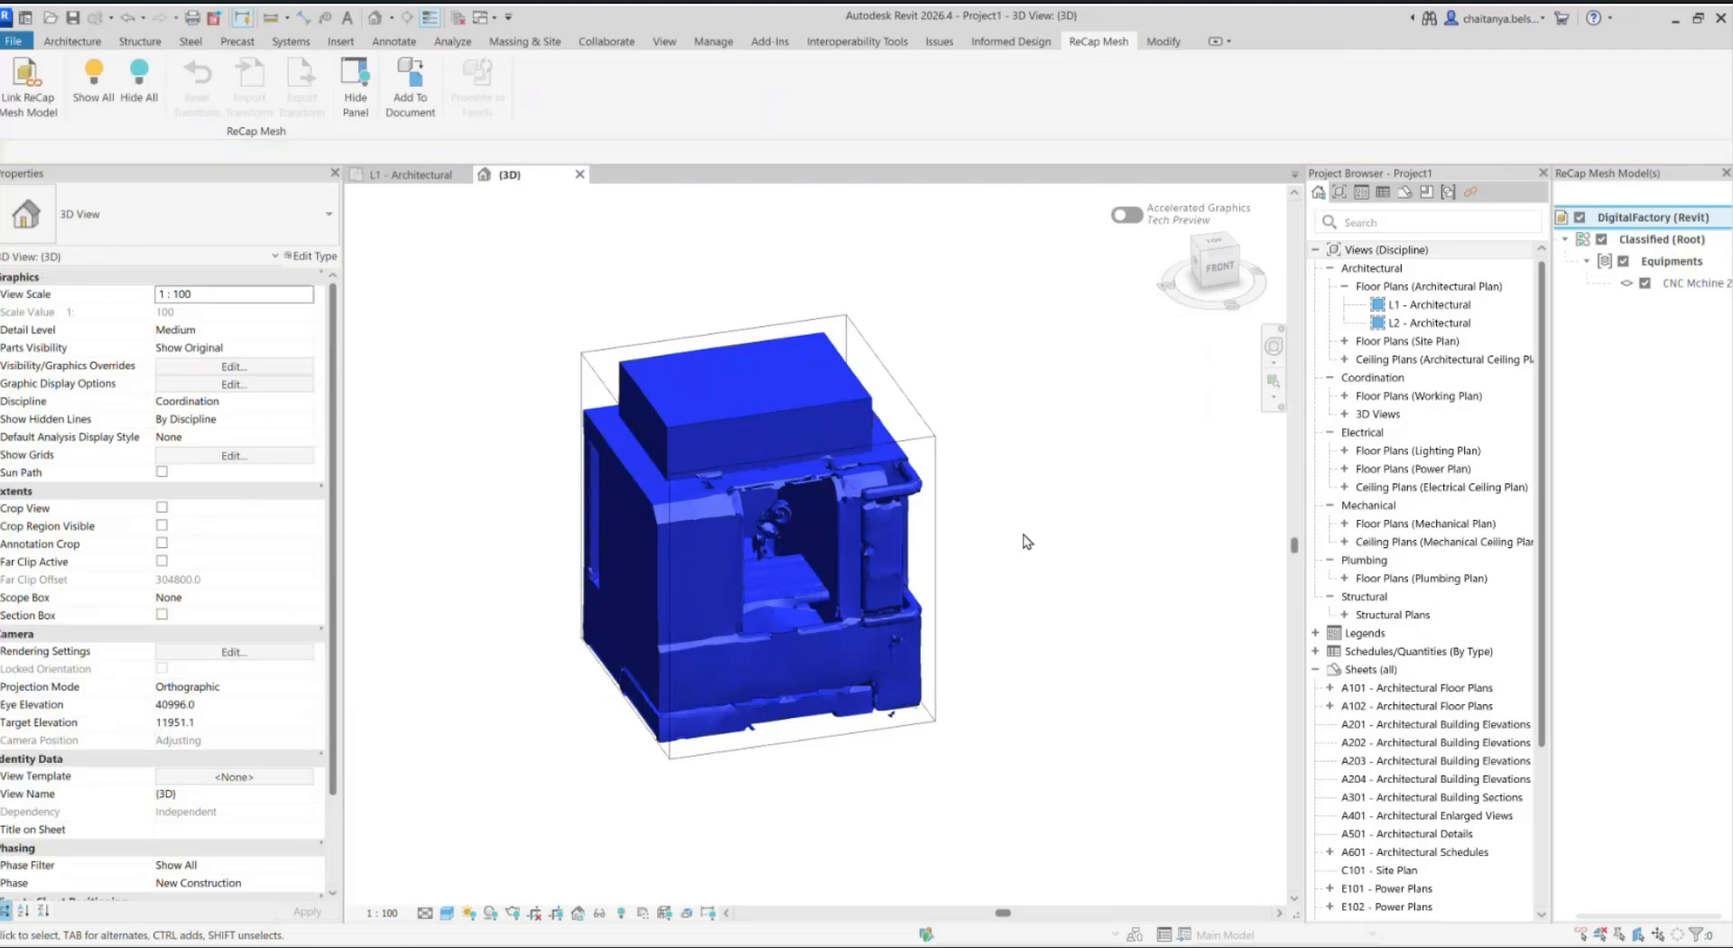
Step: Remove the linked CNC Machine.rcmr mesh model from the project, keeping the promoted family instance
scroll(1026, 541, down, 2)
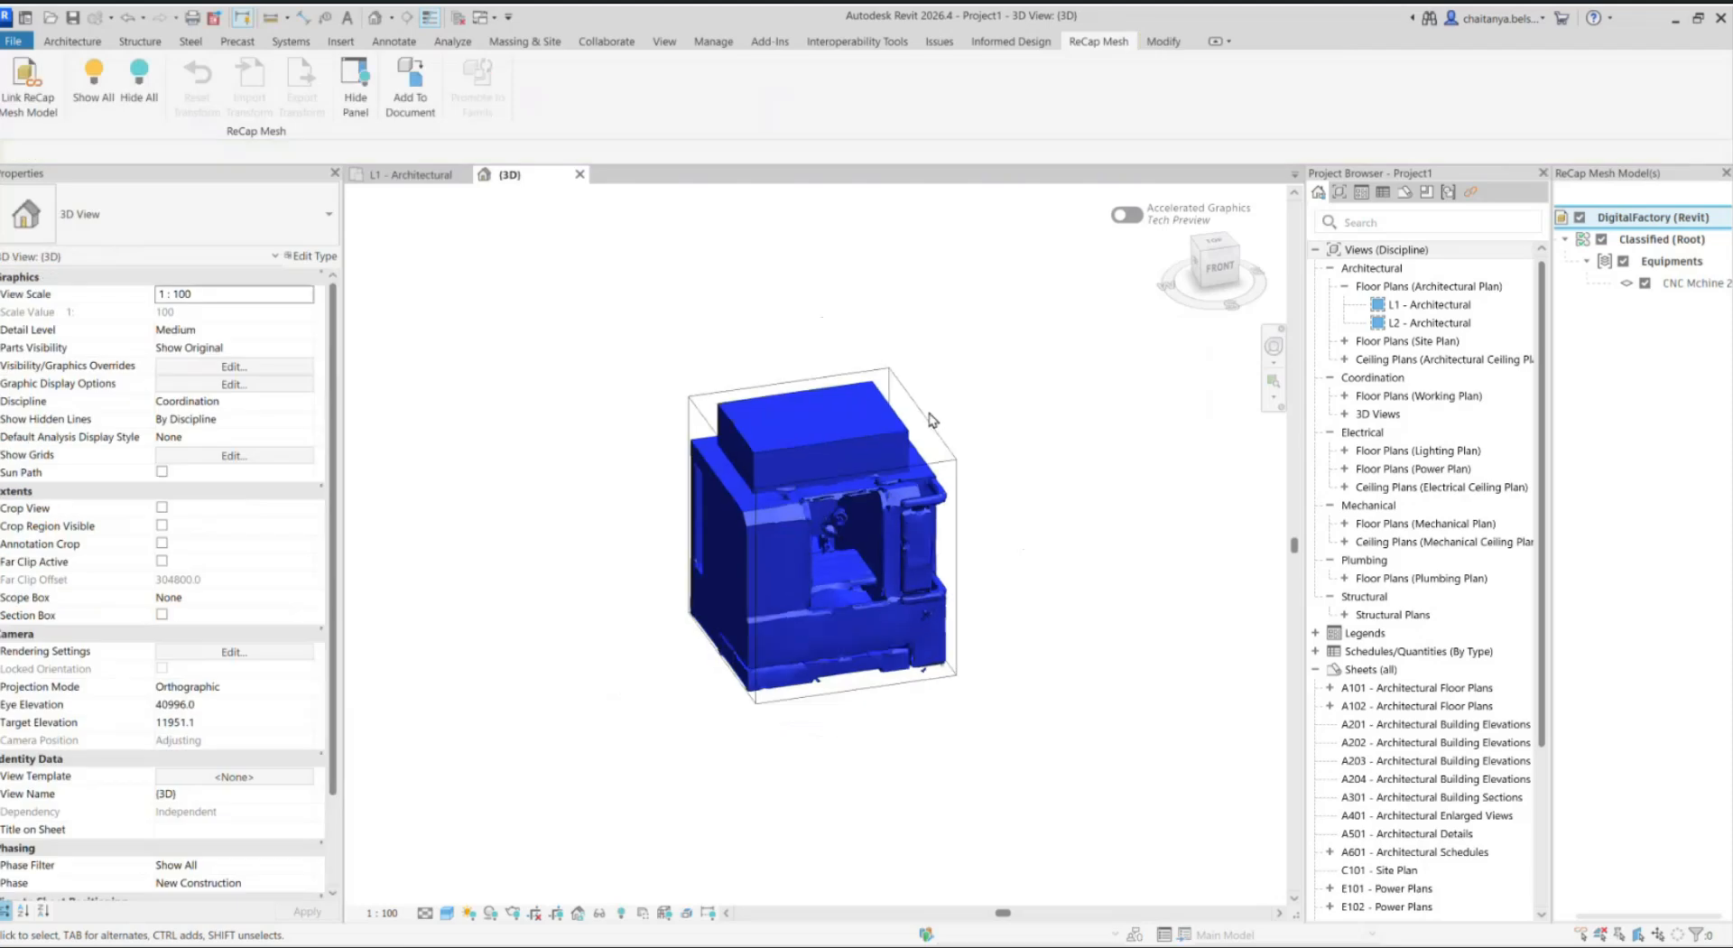
click(27, 86)
click(382, 363)
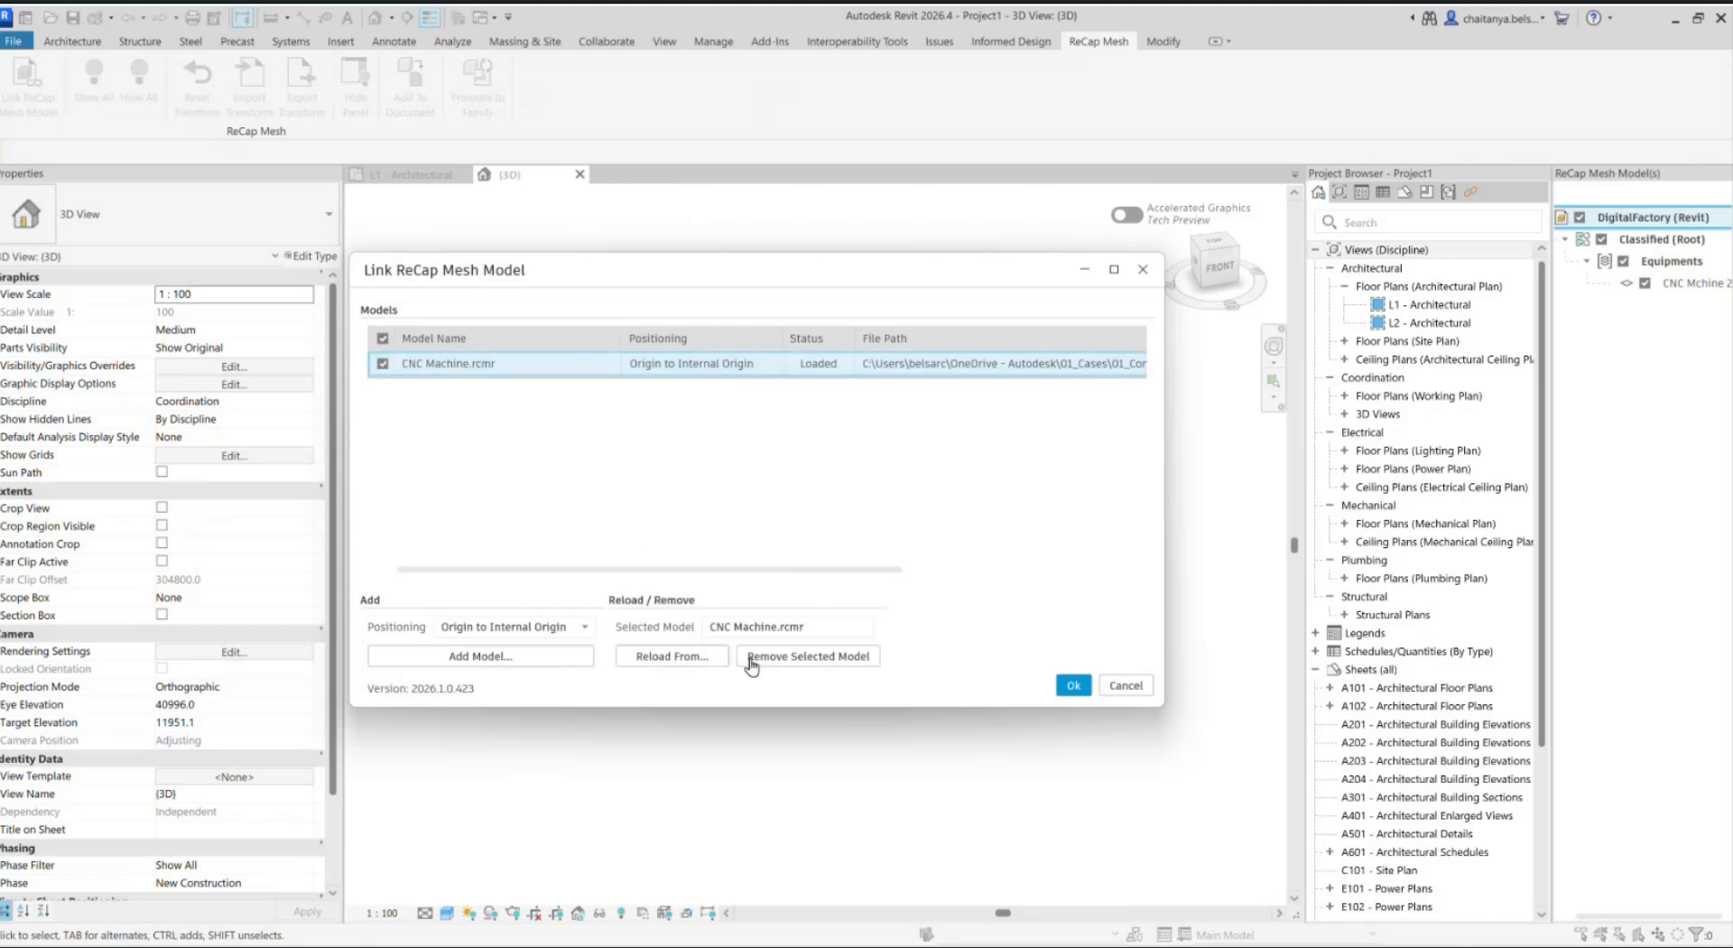
click(853, 663)
click(1073, 683)
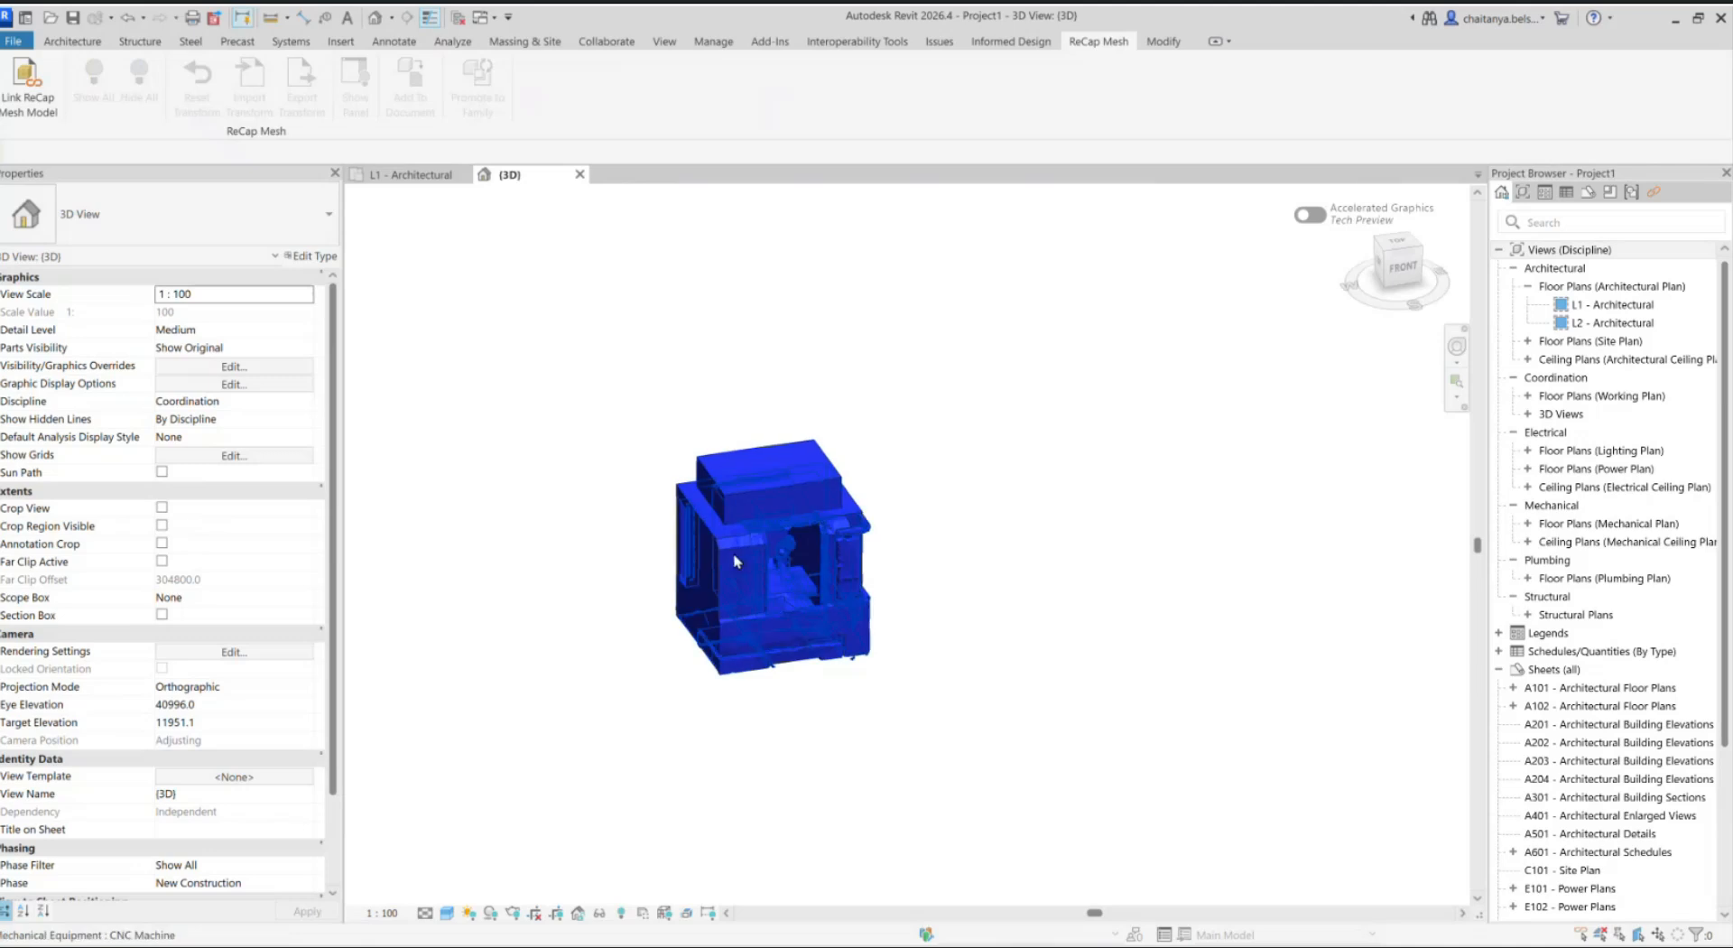
Step: Open the CNC Machine mechanical equipment instance in the Family Editor
click(733, 561)
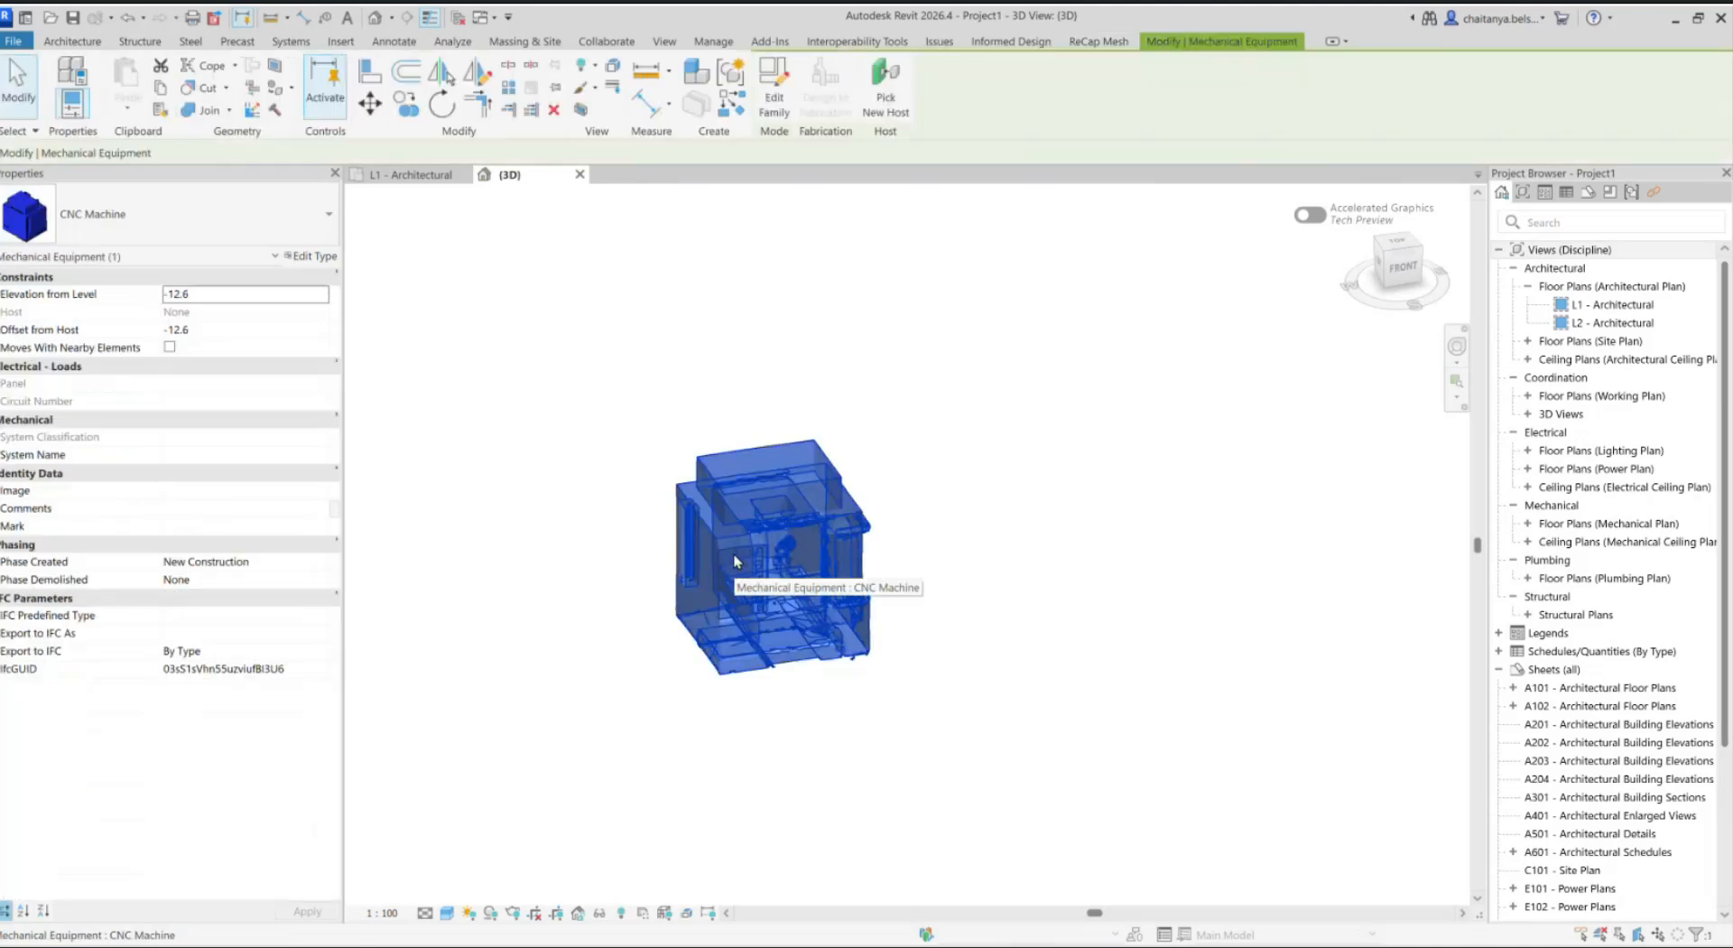
middle_drag(733, 555, 771, 544)
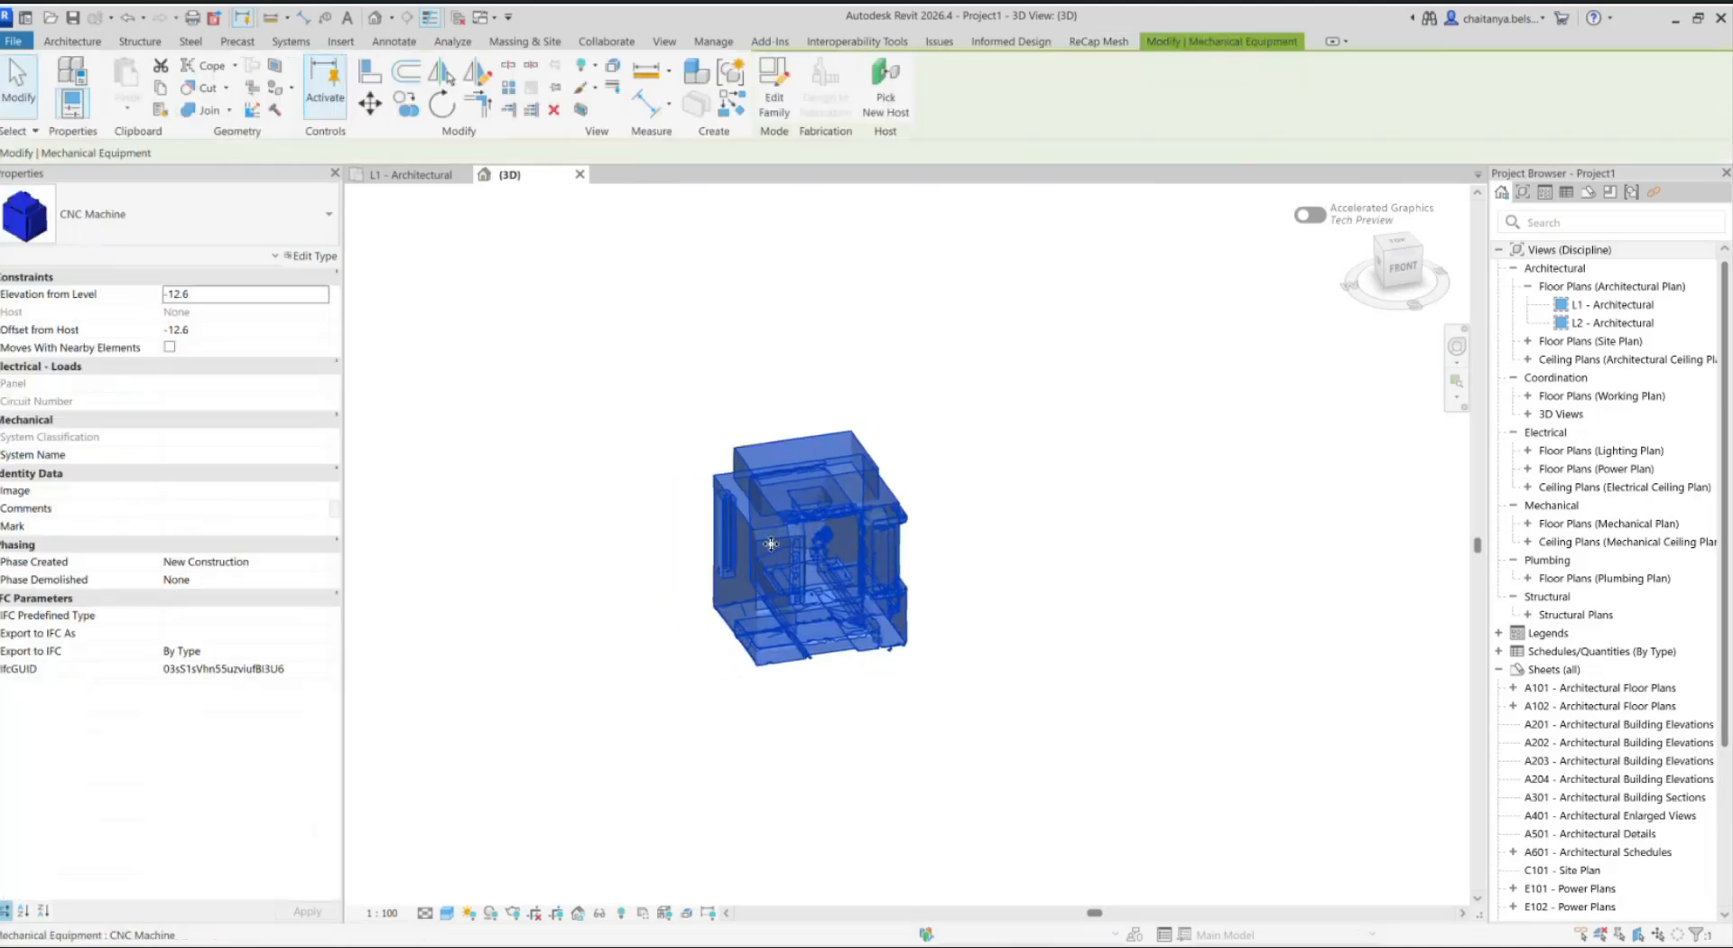
scroll(771, 544, up, 3)
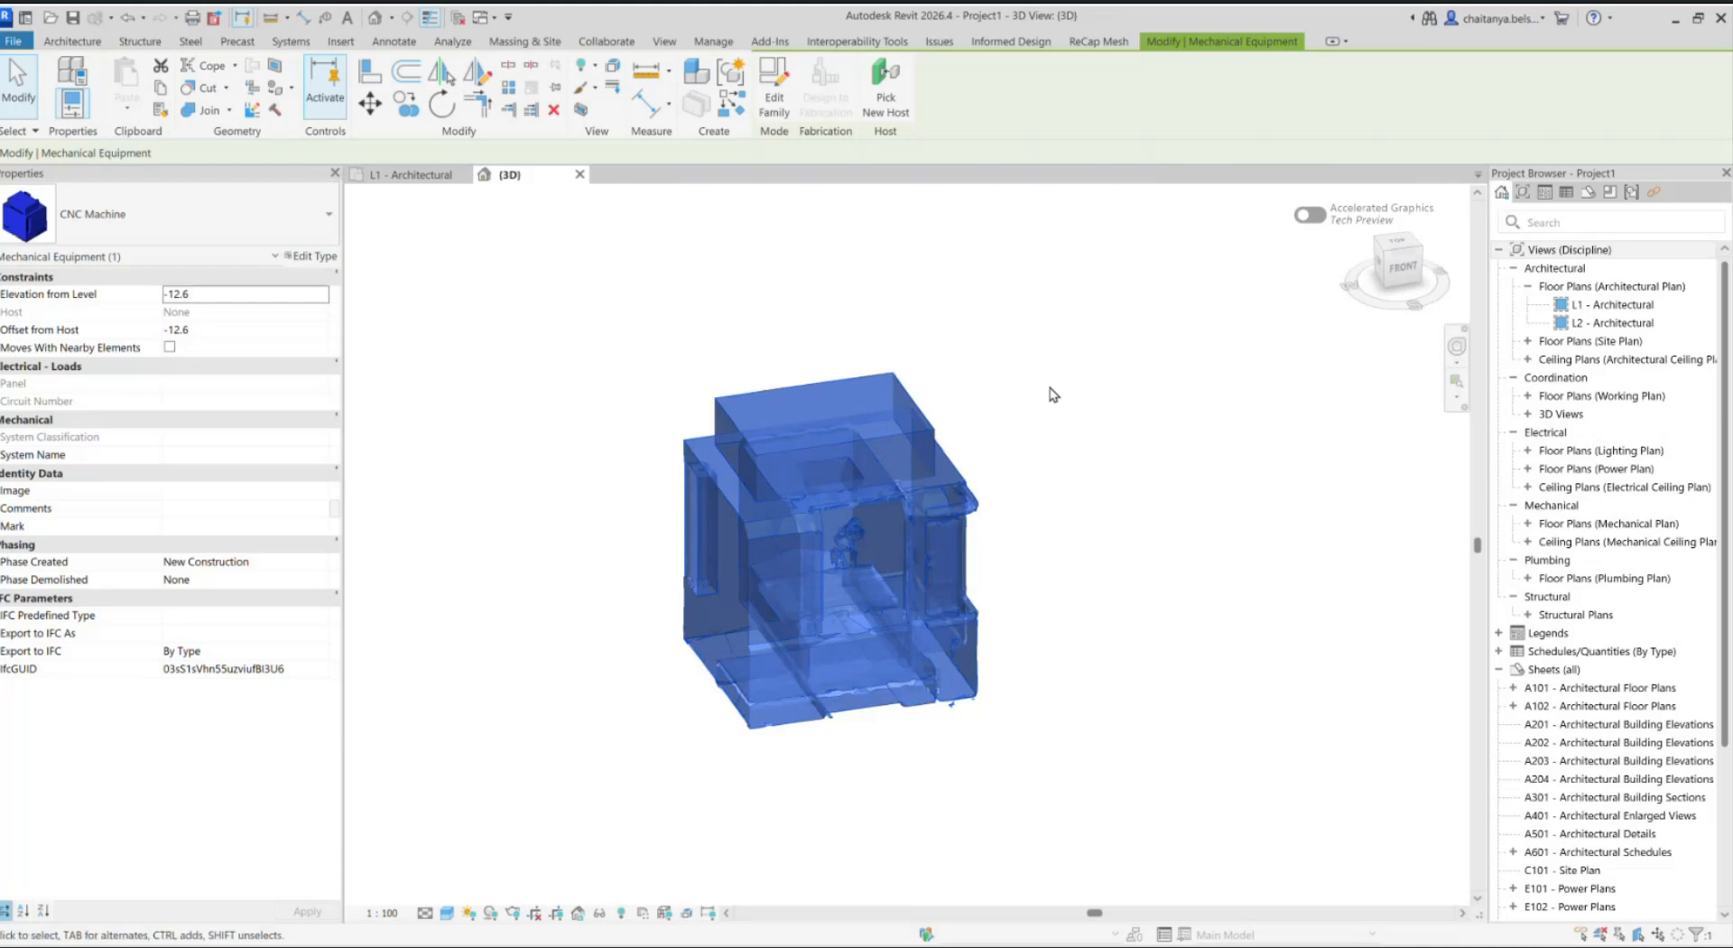
click(773, 91)
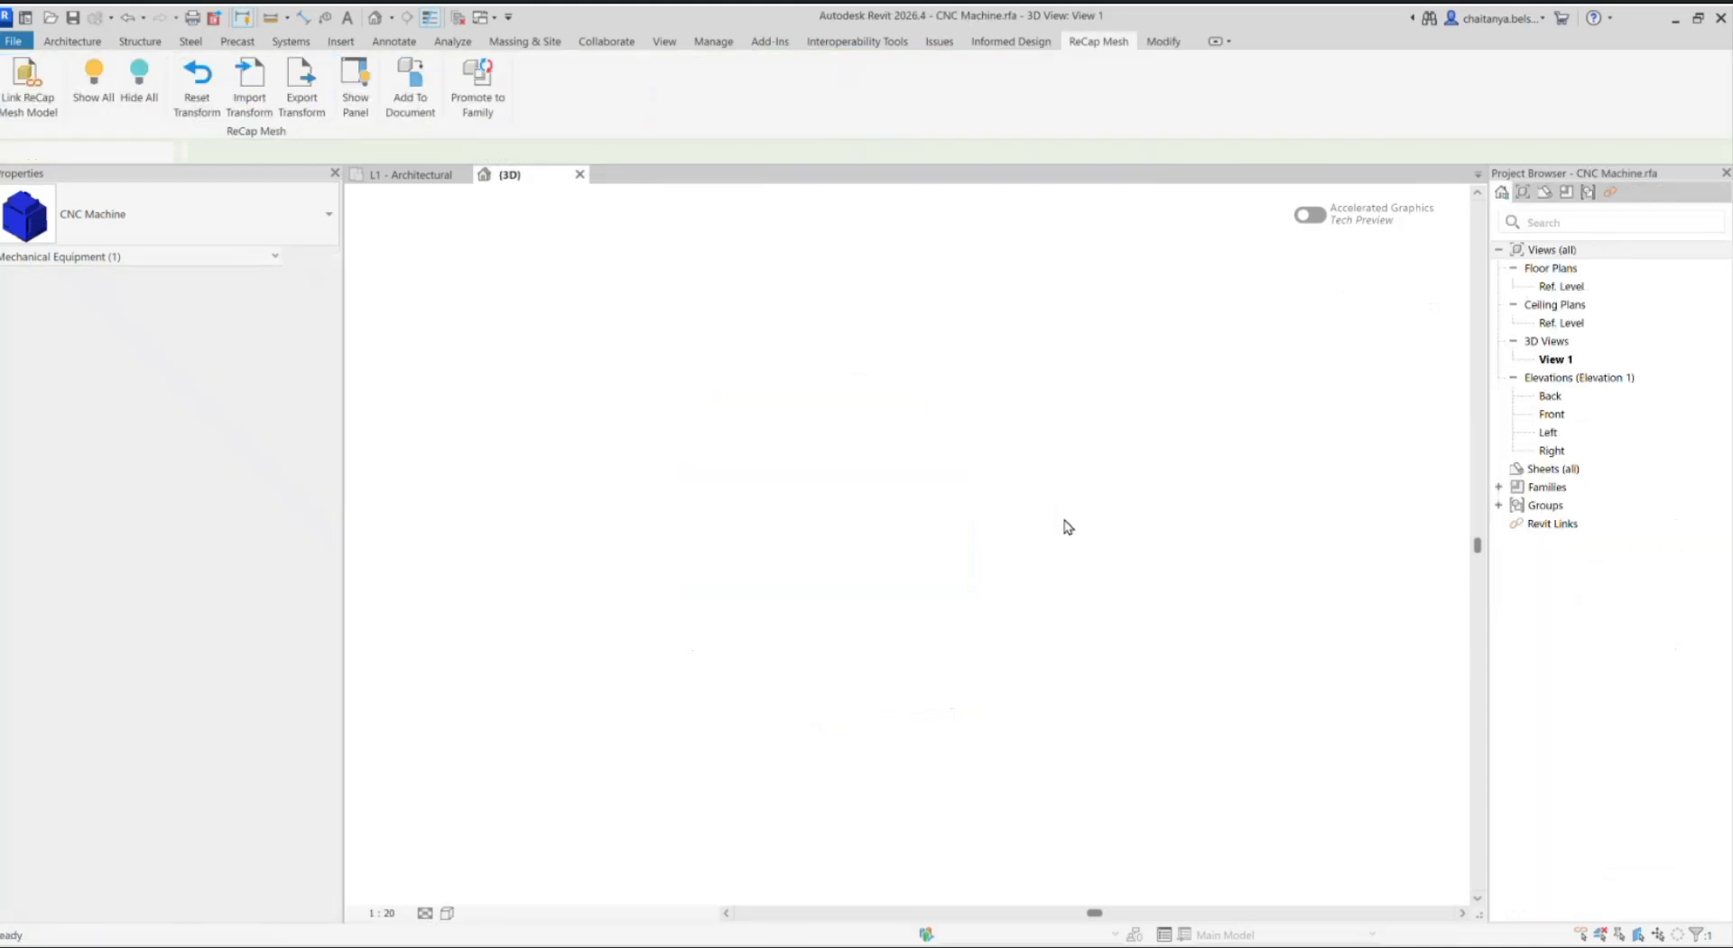
Step: Show the CNC Machine family's 3D view in the Shaded visual style and inspect the geometry from the front
scroll(1027, 558, down, 1)
mouse_move(1027, 558)
shift+middle_down()
mouse_move(930, 589)
mouse_move(921, 618)
mouse_move(988, 648)
shift+middle_up()
key(s)
key(d)
scroll(854, 580, down, 1)
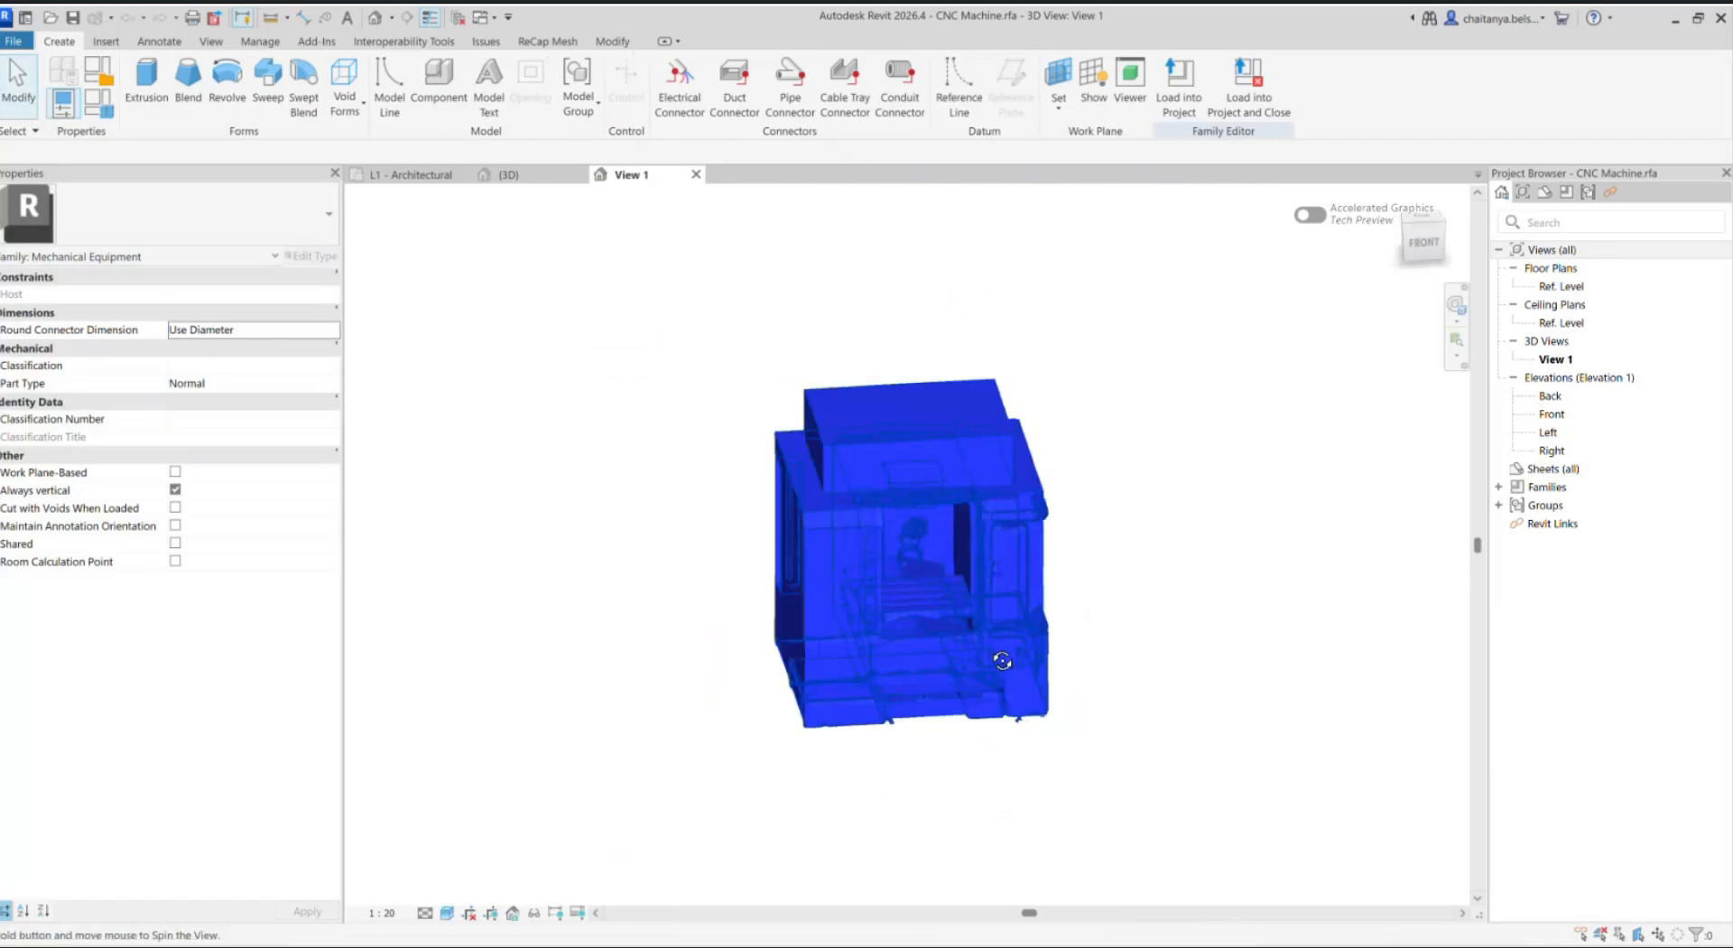